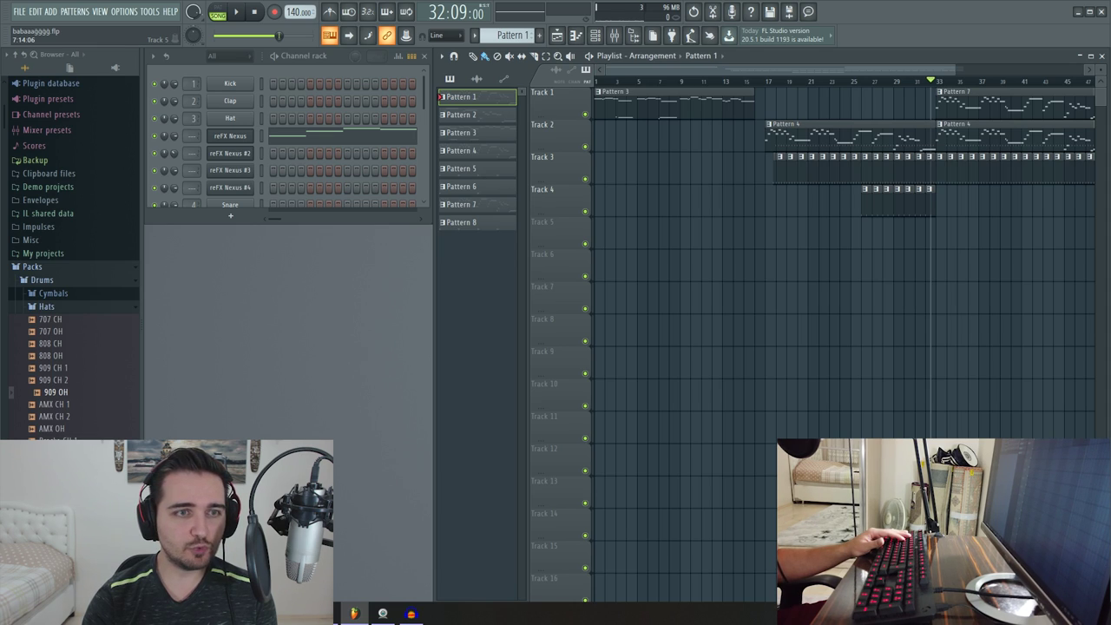
- Switch playback to pattern mode and listen to Pattern 1 while looking over the channel list
{"action": "key", "text": "l"}
{"action": "key", "text": "space"}
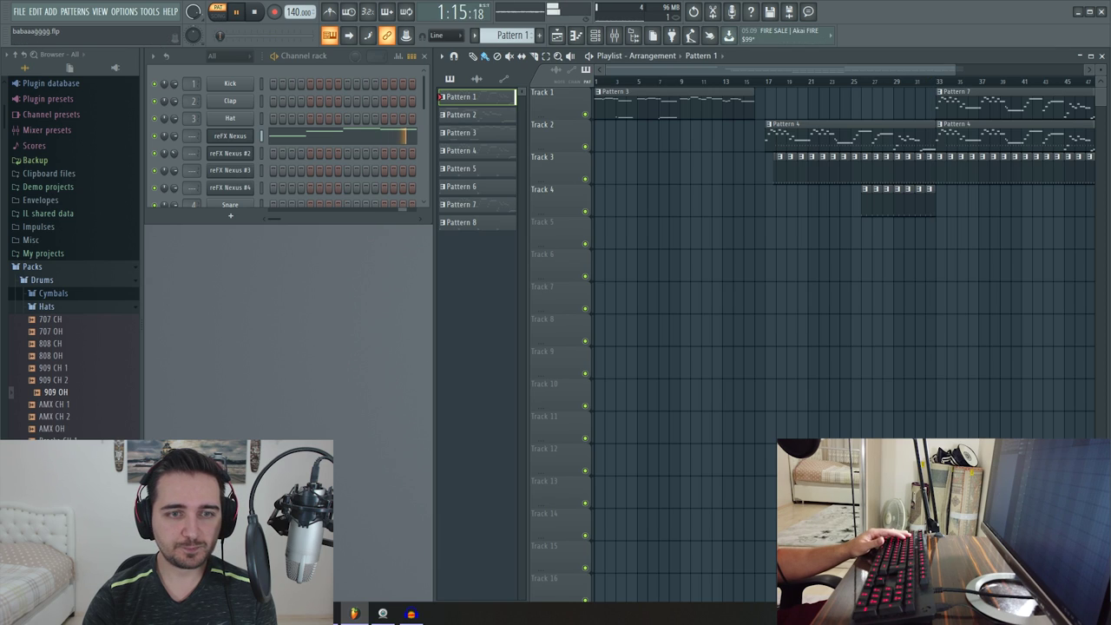
{"action": "key", "text": "space"}
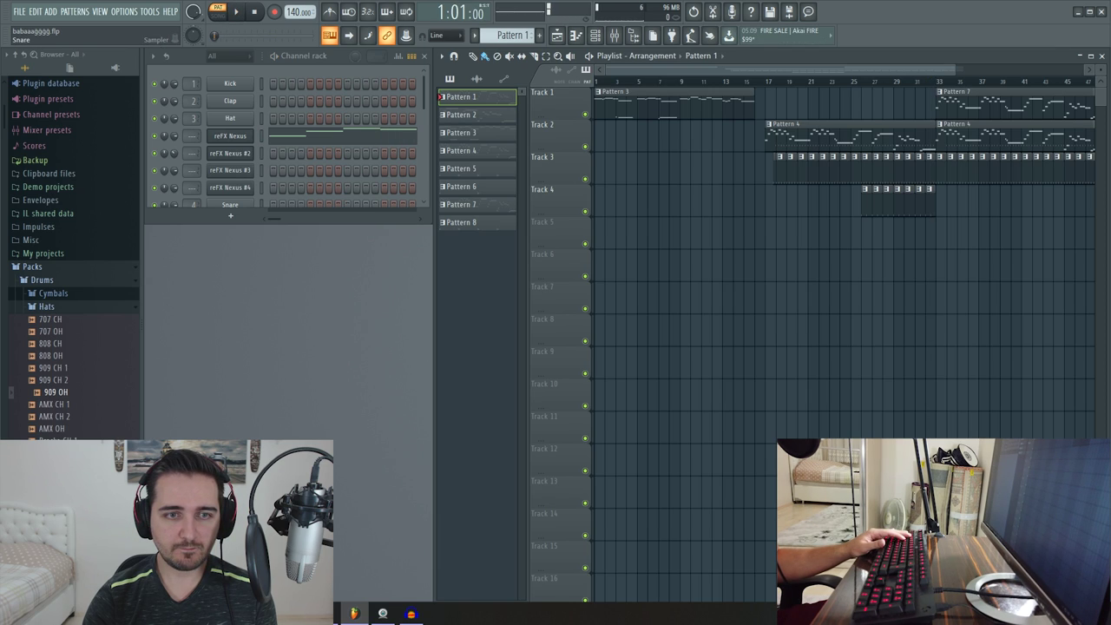
{"action": "scroll", "coordinate": [286, 138], "scroll_direction": "down", "scroll_amount": 5}
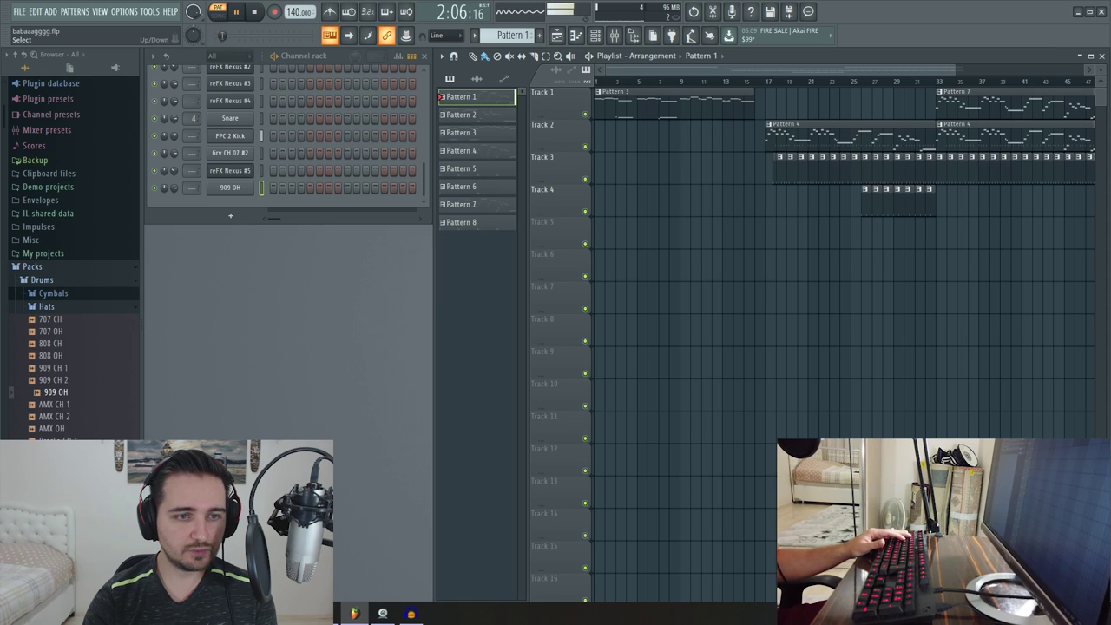
{"action": "key", "text": "space"}
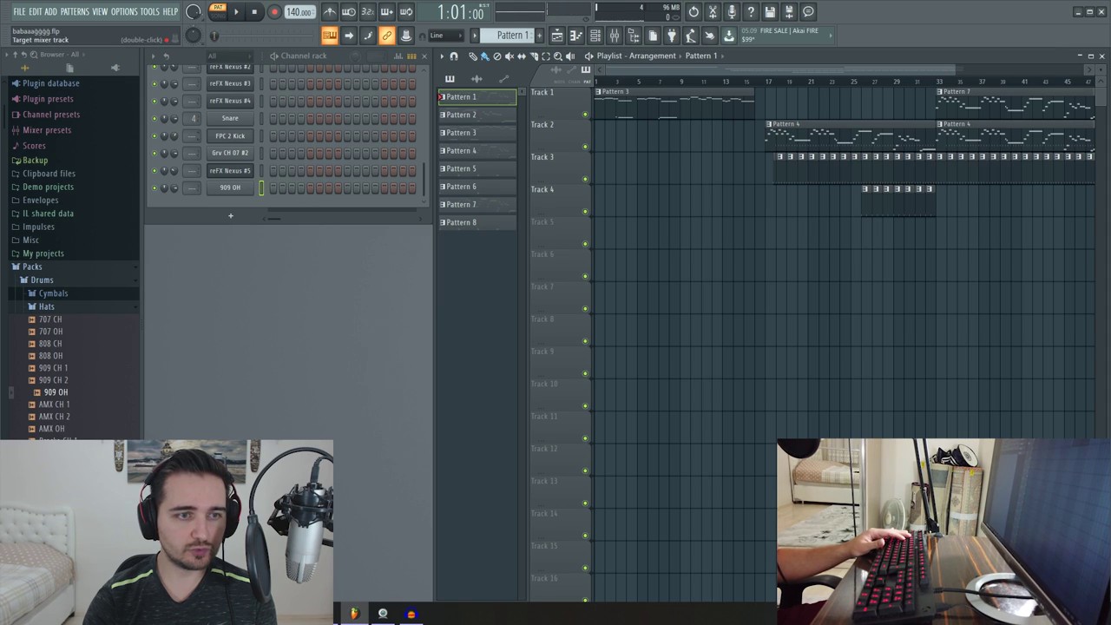
{"action": "key", "text": "space"}
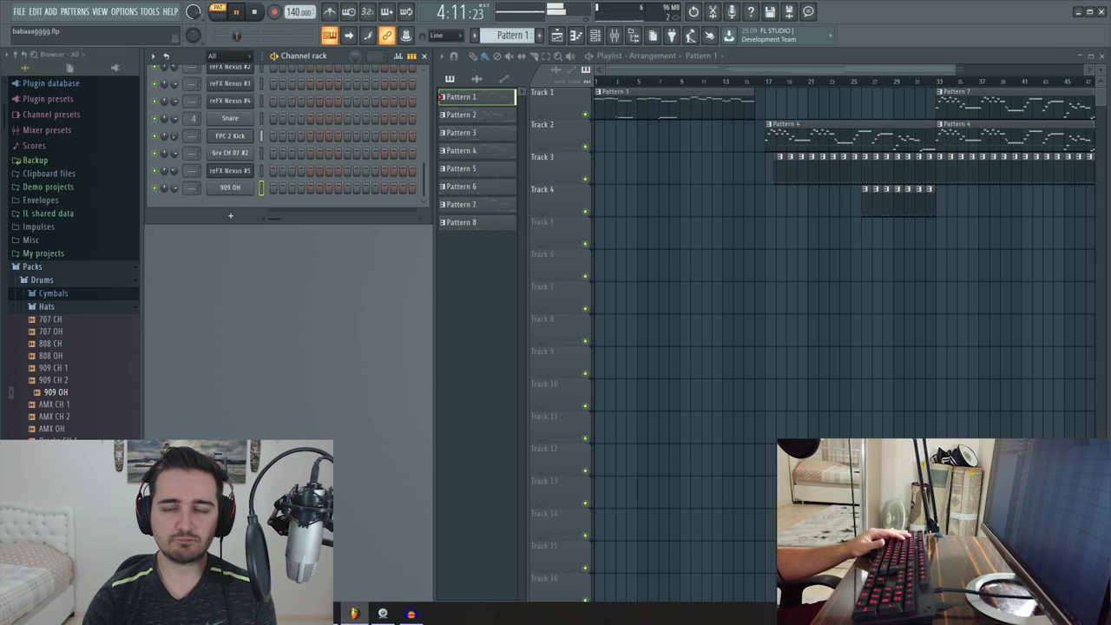
{"action": "key", "text": "space"}
{"action": "scroll", "coordinate": [286, 135], "scroll_direction": "up", "scroll_amount": 3}
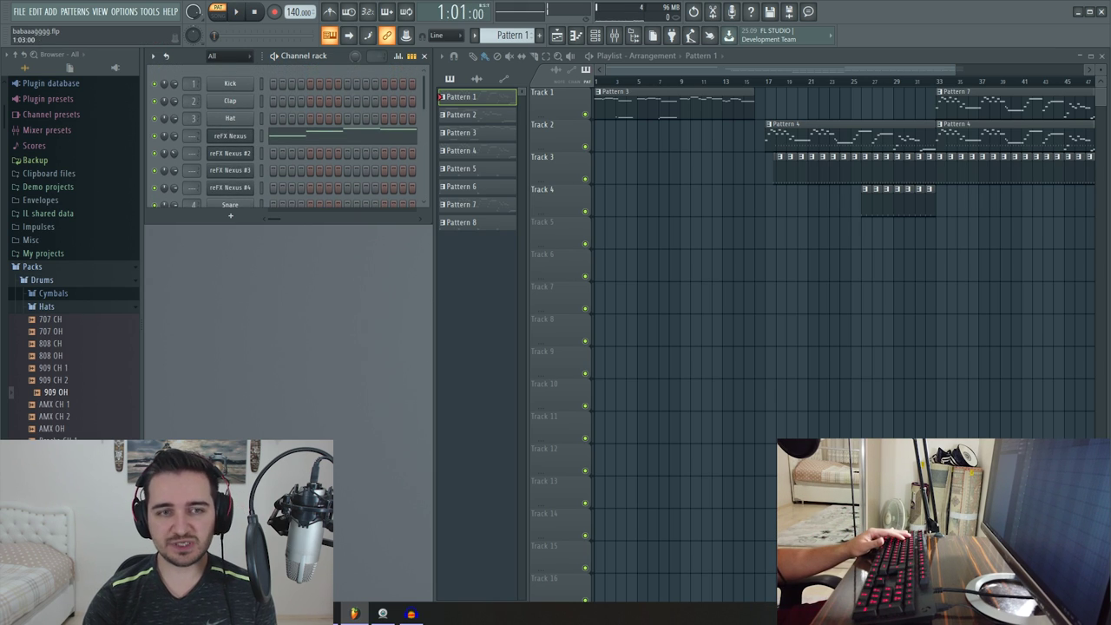
- Open the first reFX Nexus channel's instrument and expand its window to full size
{"action": "left_click", "coordinate": [230, 135]}
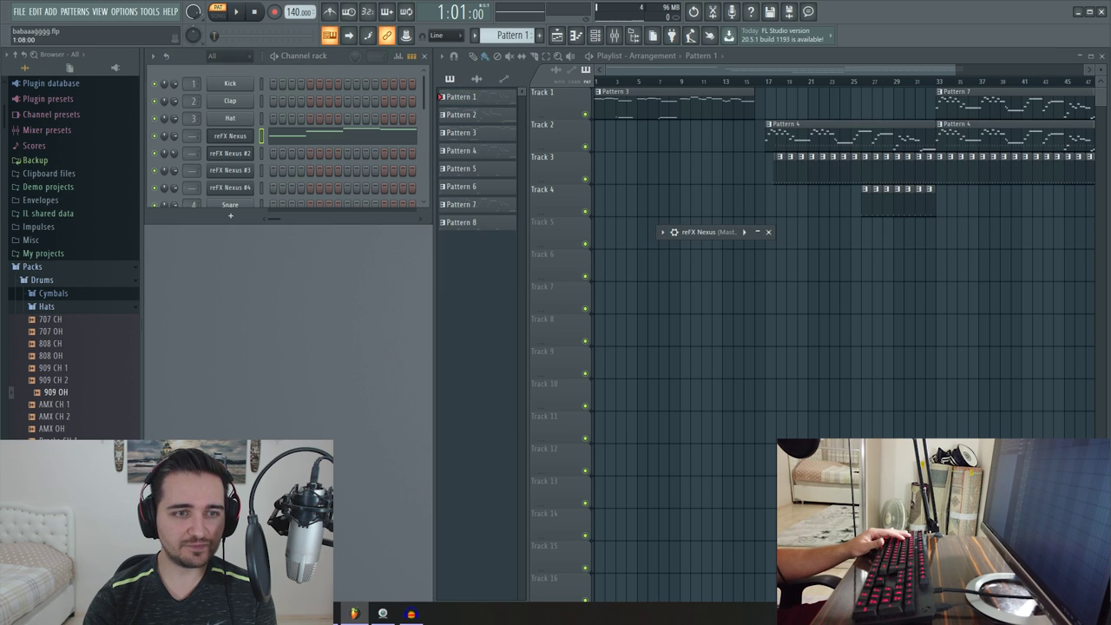
{"action": "left_click", "coordinate": [230, 135]}
{"action": "left_click", "coordinate": [230, 136]}
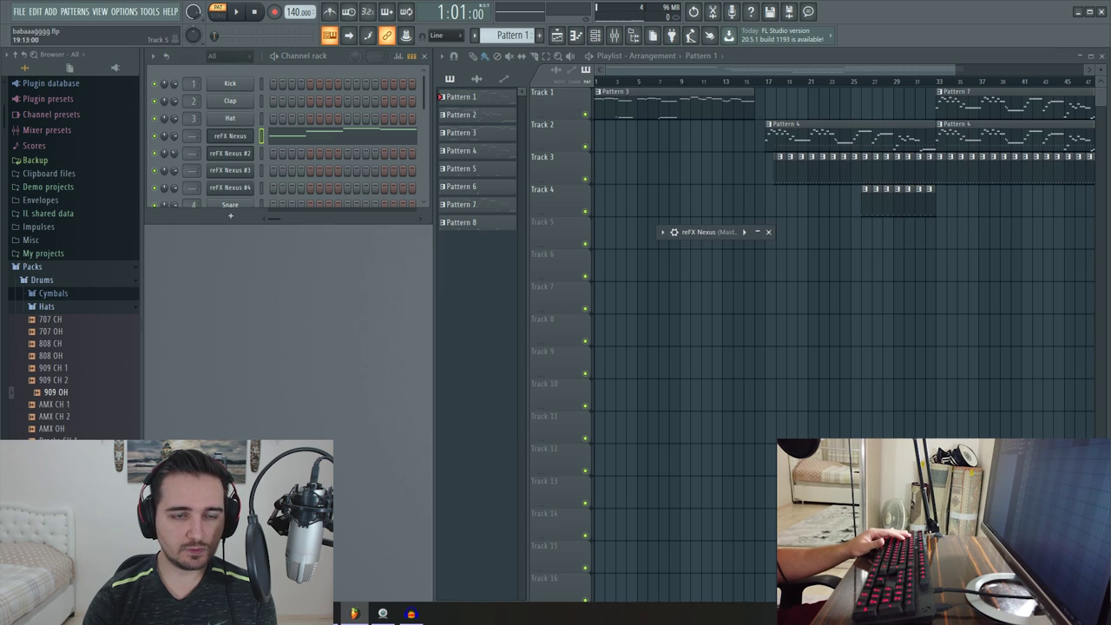
{"action": "left_click", "coordinate": [757, 232]}
{"action": "left_click_drag", "start_coordinate": [564, 232], "coordinate": [515, 232]}
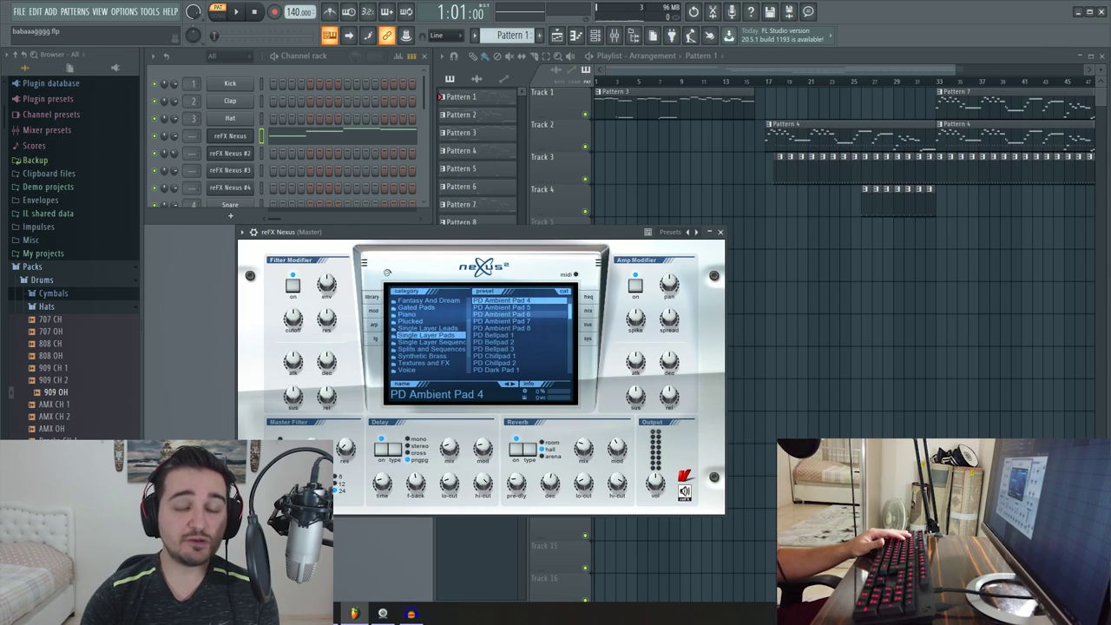
- Audition the Single Layer Pads presets PD Ambient Pad 5, PD Ambient Pad 4 and PD Bellpad 1 to 3
{"action": "left_click", "coordinate": [519, 307]}
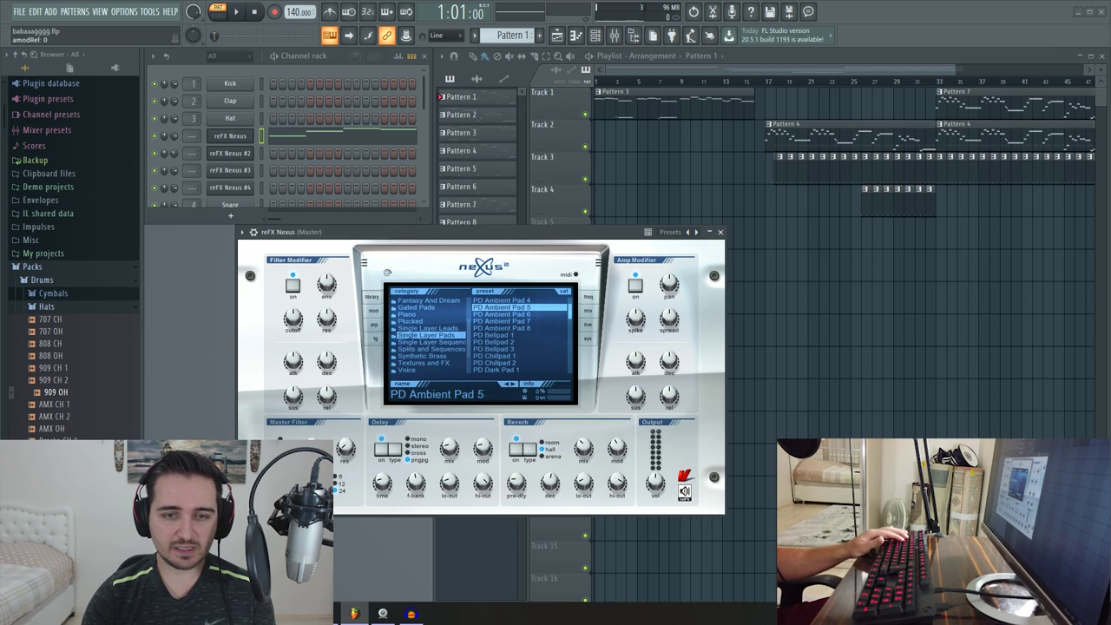
{"action": "key", "text": "e"}
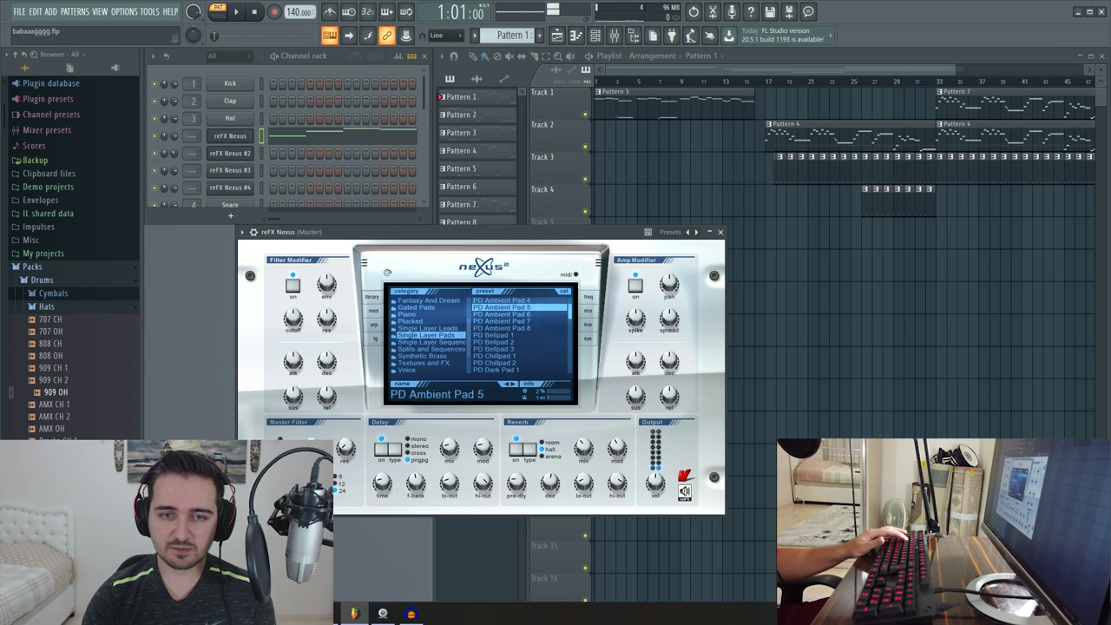
{"action": "key", "text": "Up"}
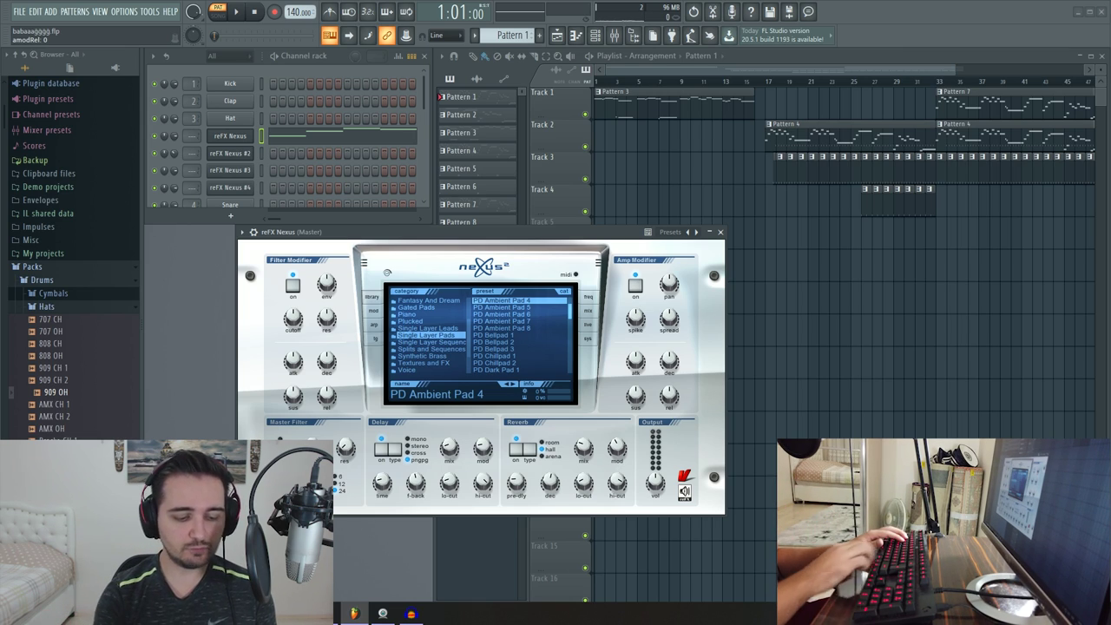
{"action": "key", "text": "r"}
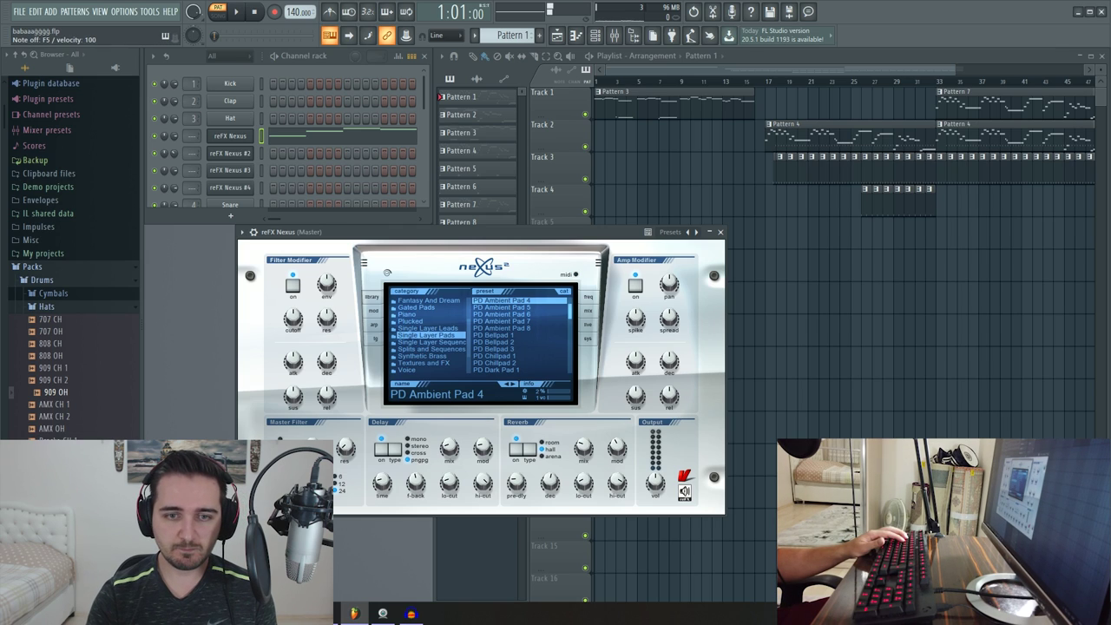
{"action": "left_click", "coordinate": [518, 335]}
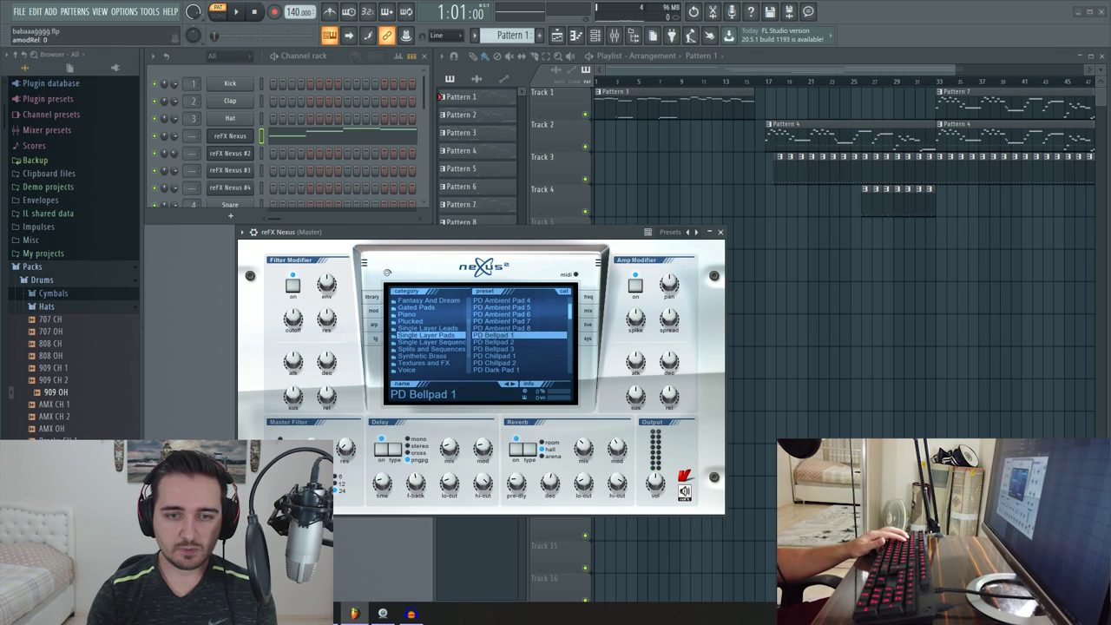
{"action": "key", "text": "Down"}
{"action": "key", "text": "Down"}
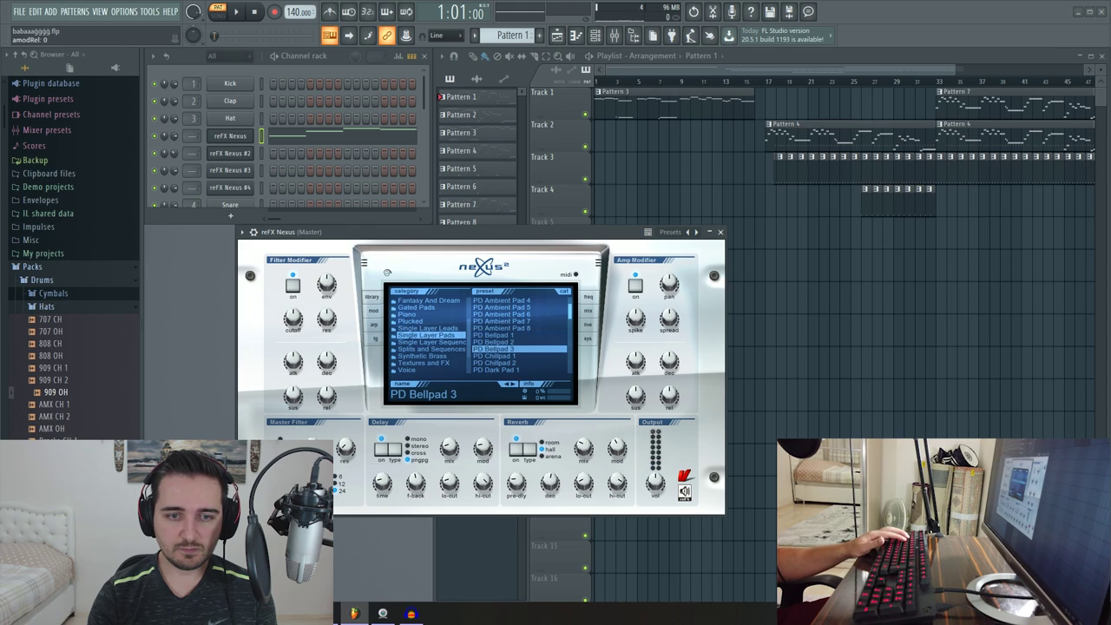
- Load the PN Arena Ambience preset from the Piano category, test it with a few notes and move the instrument window aside
{"action": "left_click", "coordinate": [407, 314]}
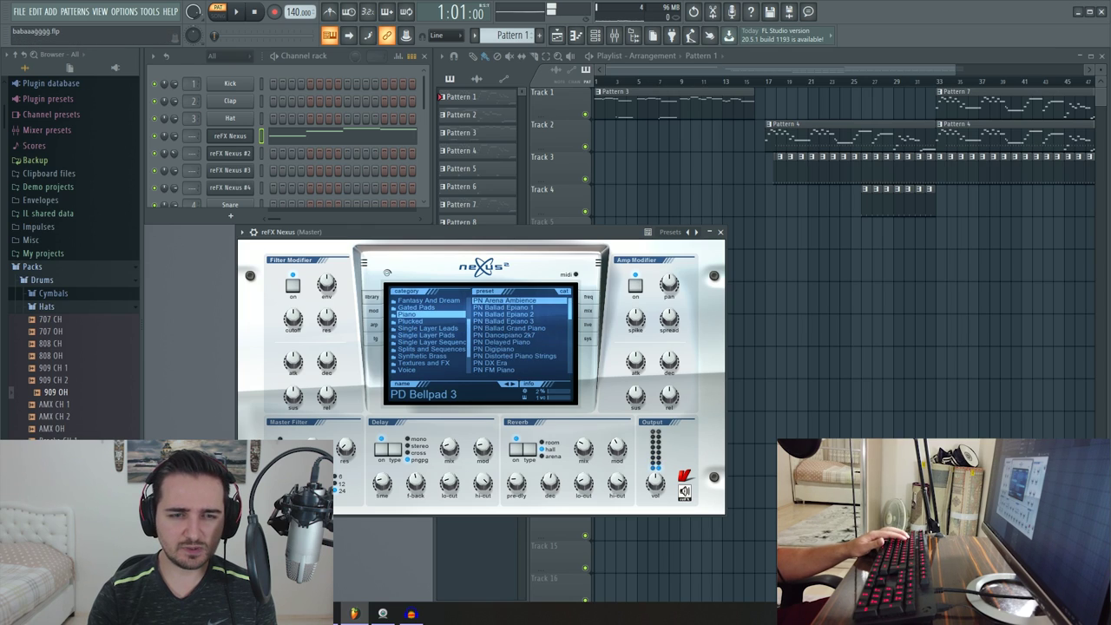
{"action": "key", "text": "r"}
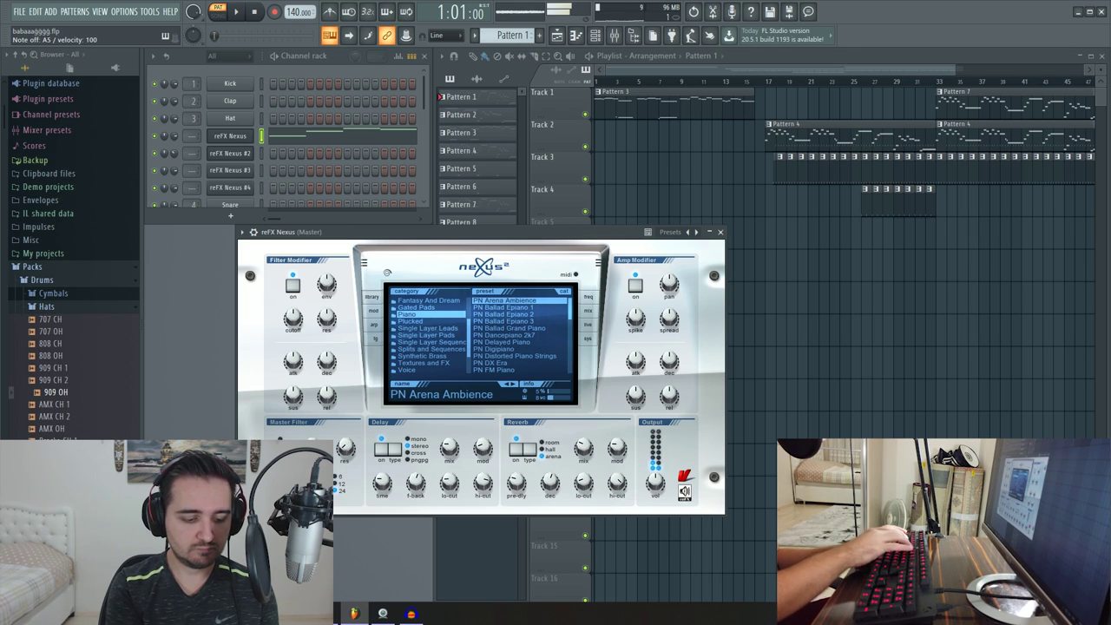
{"action": "key", "text": "w"}
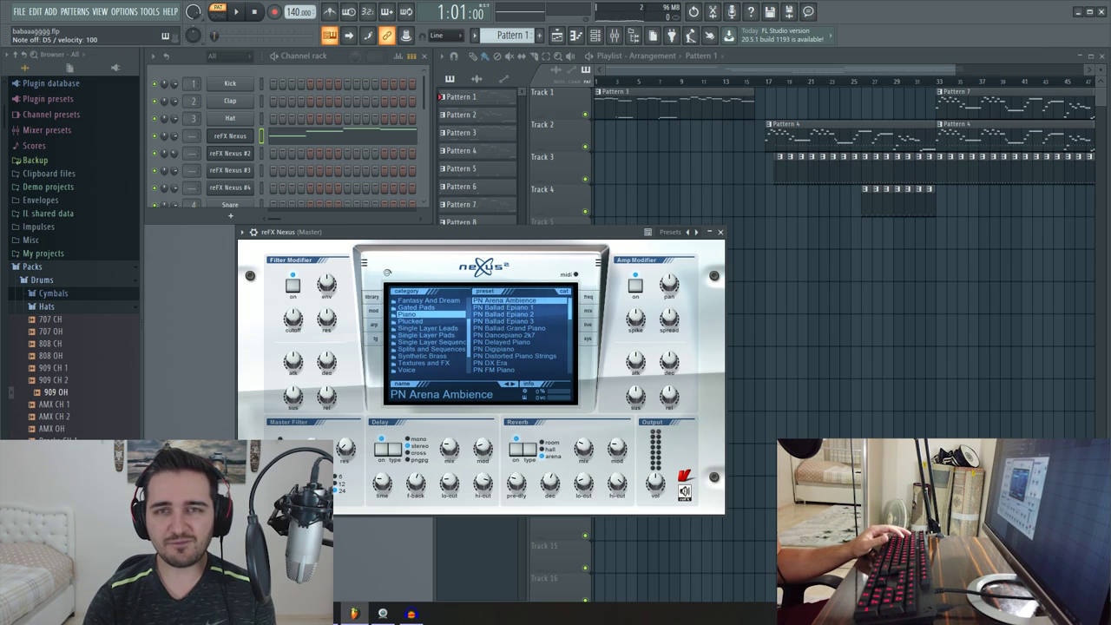
{"action": "left_click_drag", "start_coordinate": [482, 232], "coordinate": [405, 269]}
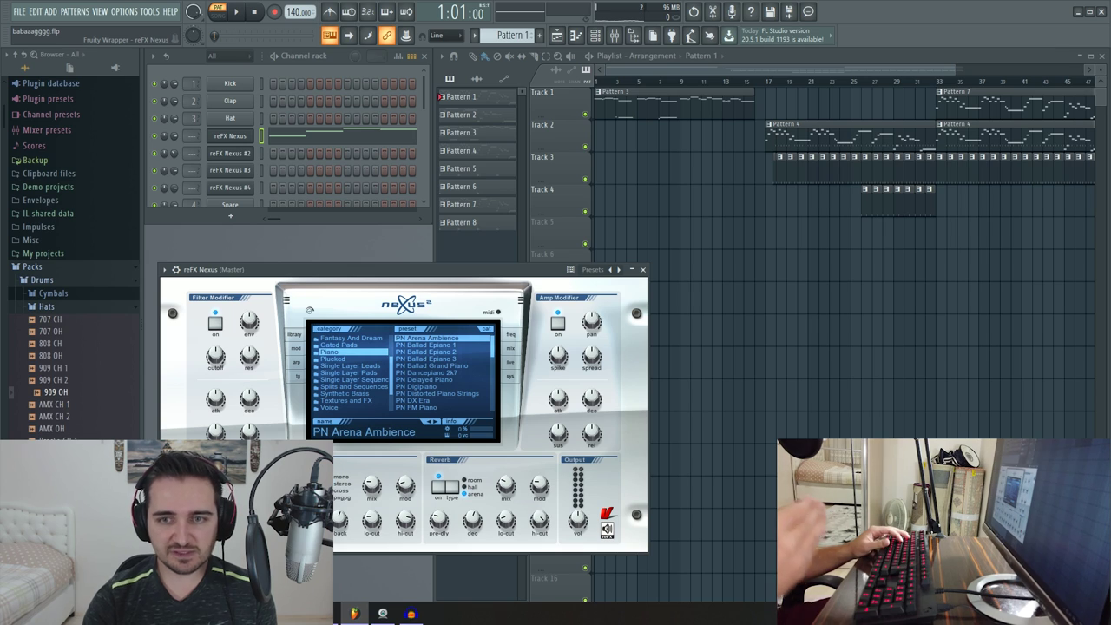
- Play Pattern 1's reFX Nexus melody in the piano roll to hear it with the piano sound, then close the piano roll
{"action": "key", "text": "F7"}
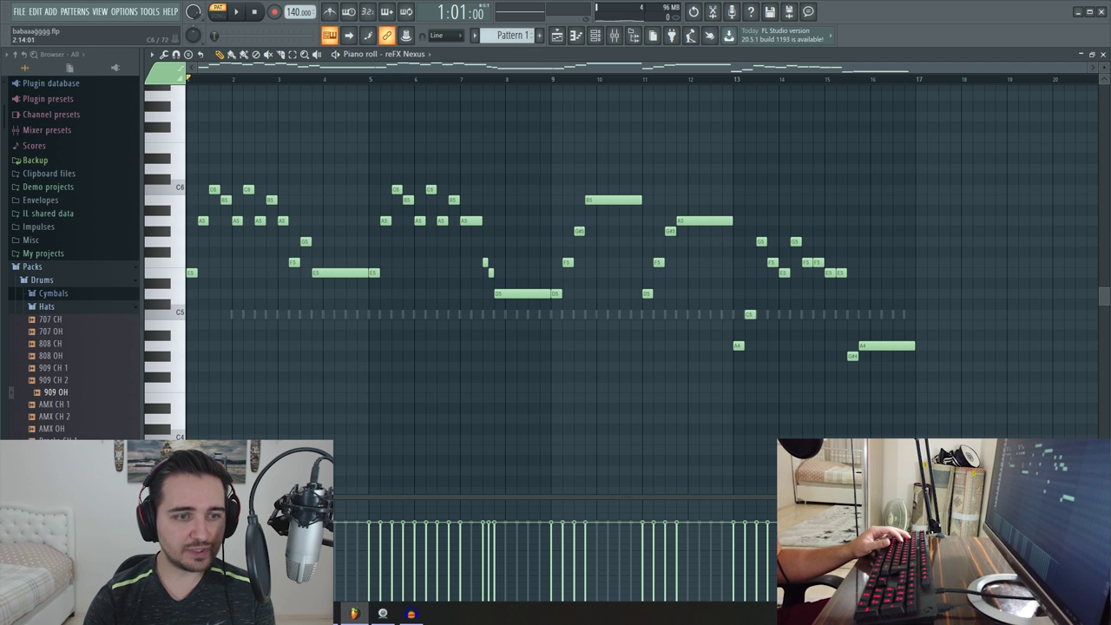
{"action": "key", "text": "space"}
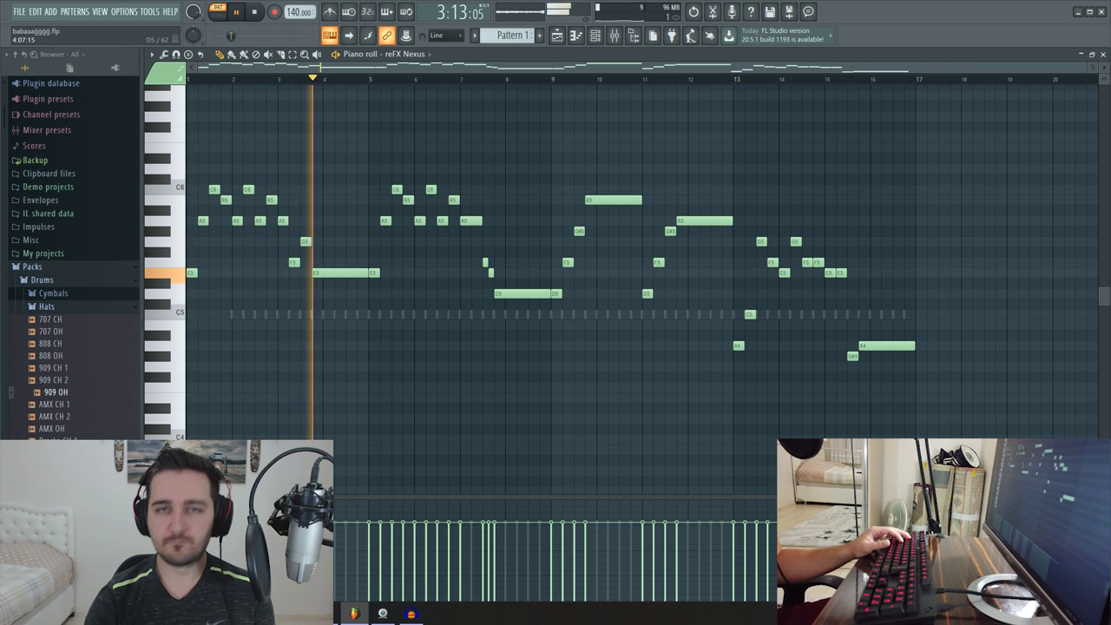
{"action": "key", "text": "space"}
{"action": "key", "text": "F7"}
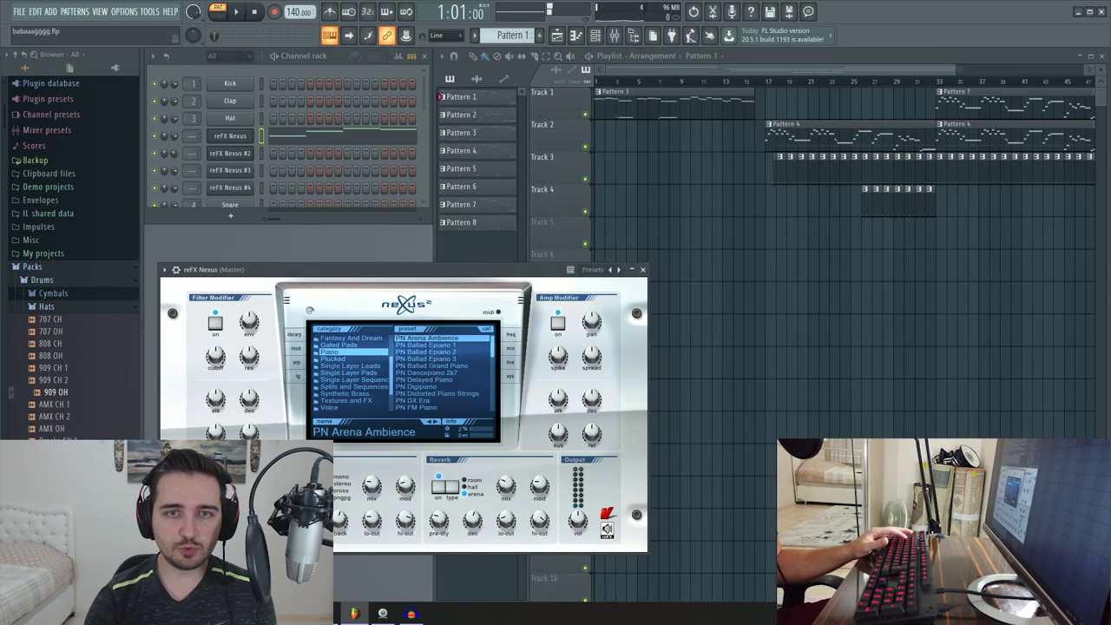
- Create a new empty pattern and open the first reFX Nexus channel's piano roll in it
{"action": "key", "text": "F4"}
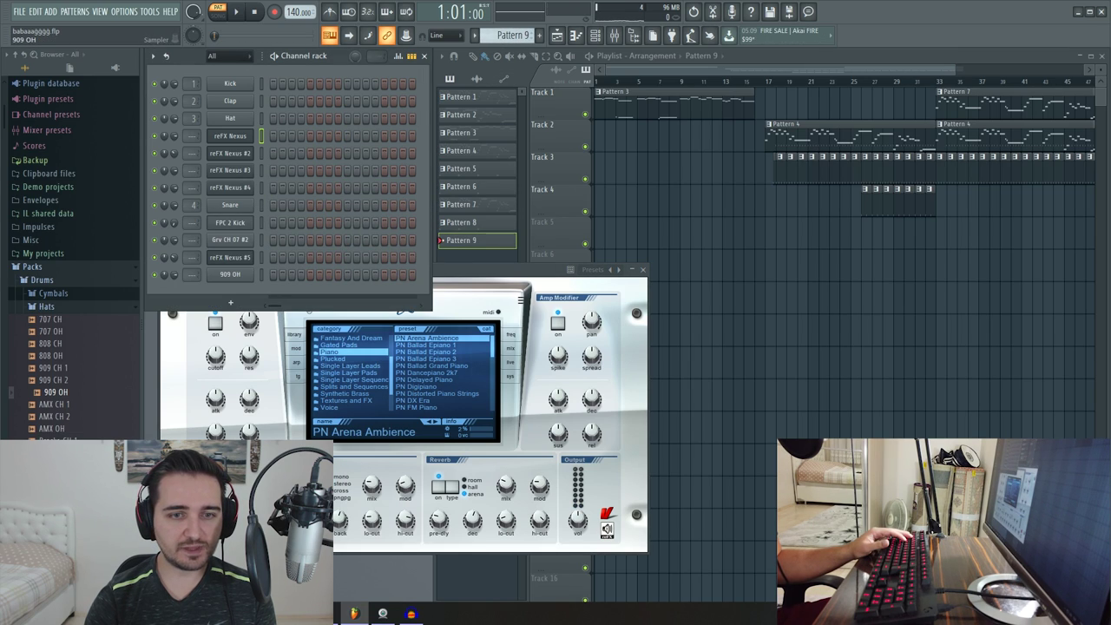
{"action": "right_click", "coordinate": [252, 136]}
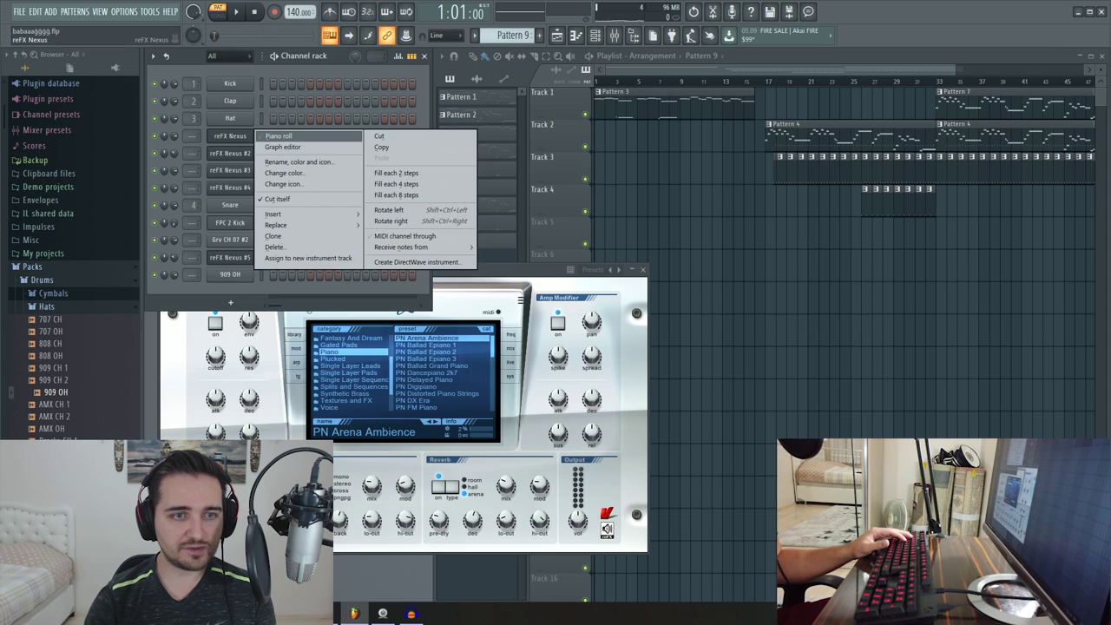
{"action": "left_click", "coordinate": [287, 136]}
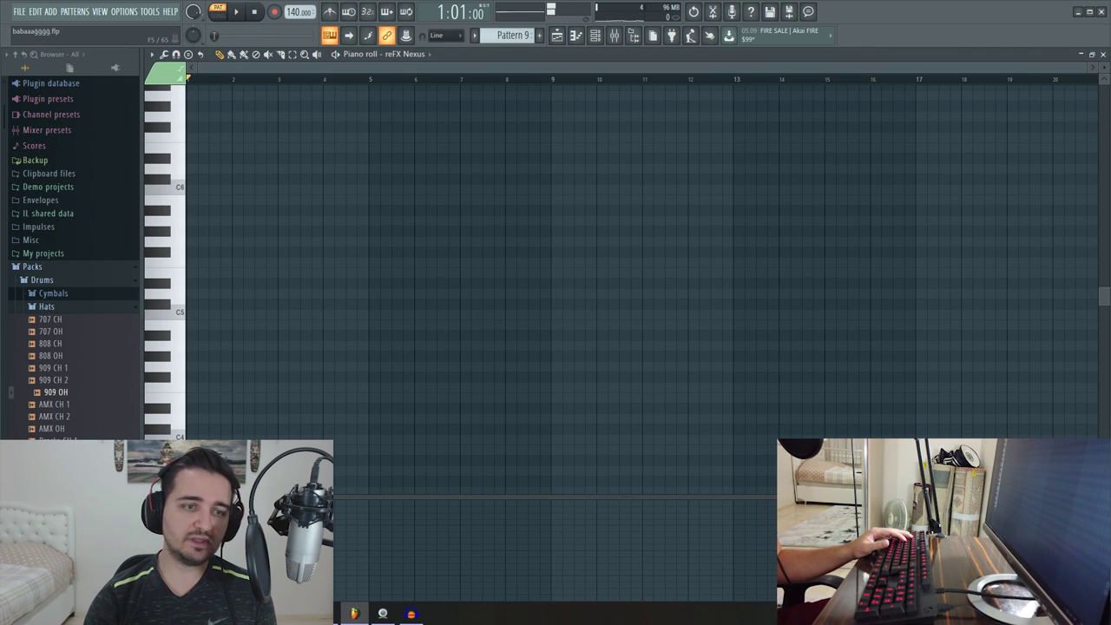
- Try out the starting pitch, place an E5 note at the beginning of bar 1 and shorten it to 8 steps
{"action": "key", "text": "r"}
{"action": "key", "text": "e"}
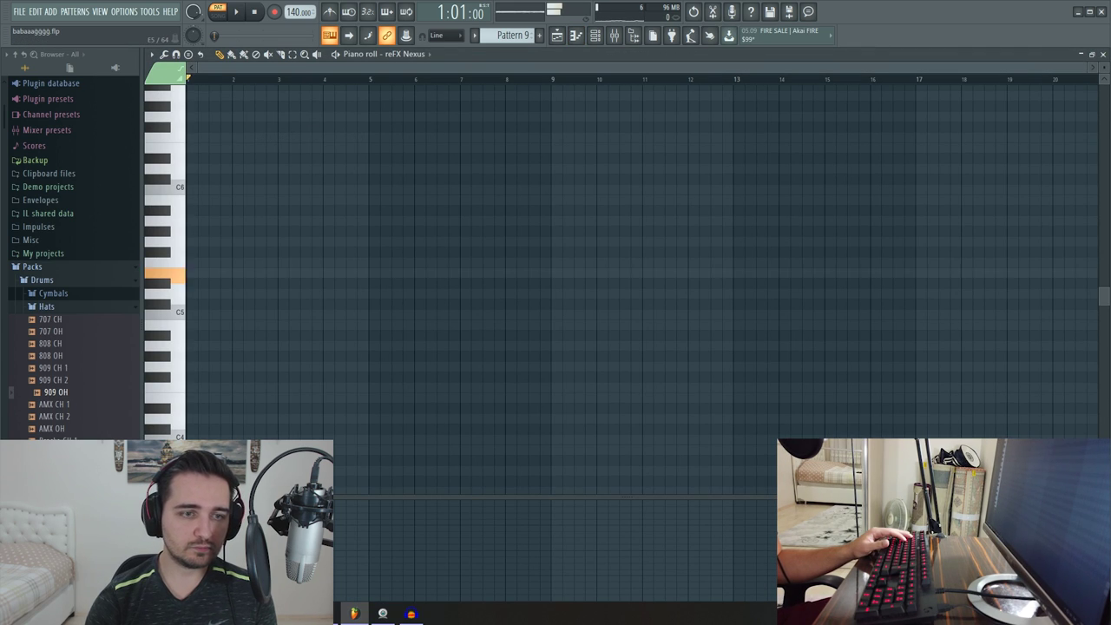
{"action": "key", "text": "e"}
{"action": "left_click", "coordinate": [191, 273]}
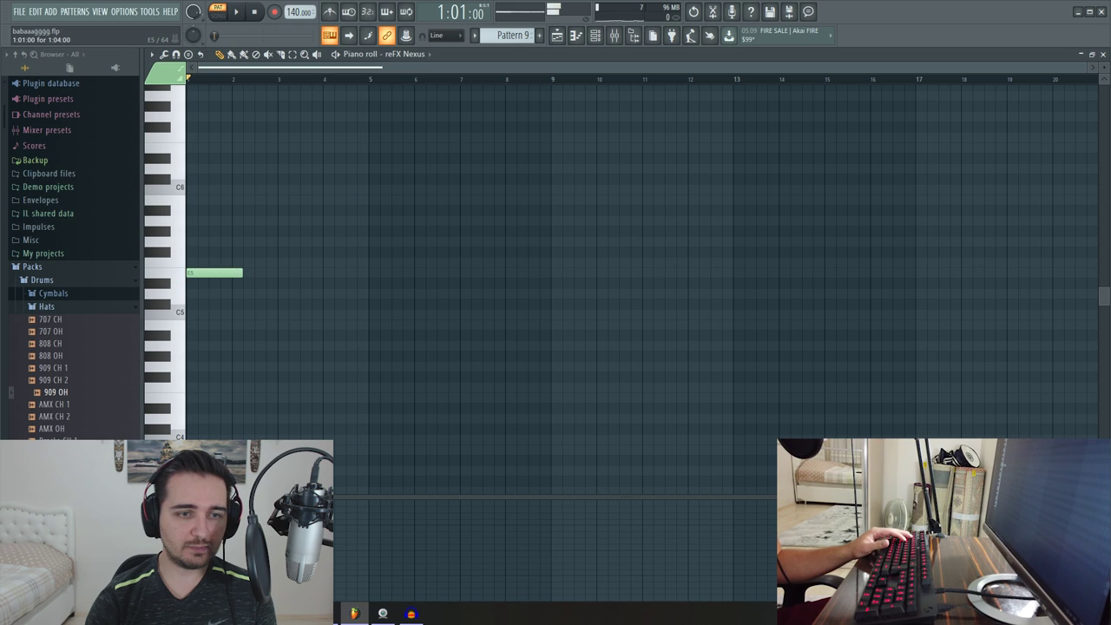
{"action": "left_click_drag", "start_coordinate": [242, 272], "coordinate": [208, 272]}
- Add an 8-step A5 note directly after the opening E5, removing the trial G5 and G#5 notes
{"action": "key", "text": "b"}
{"action": "key", "text": "h"}
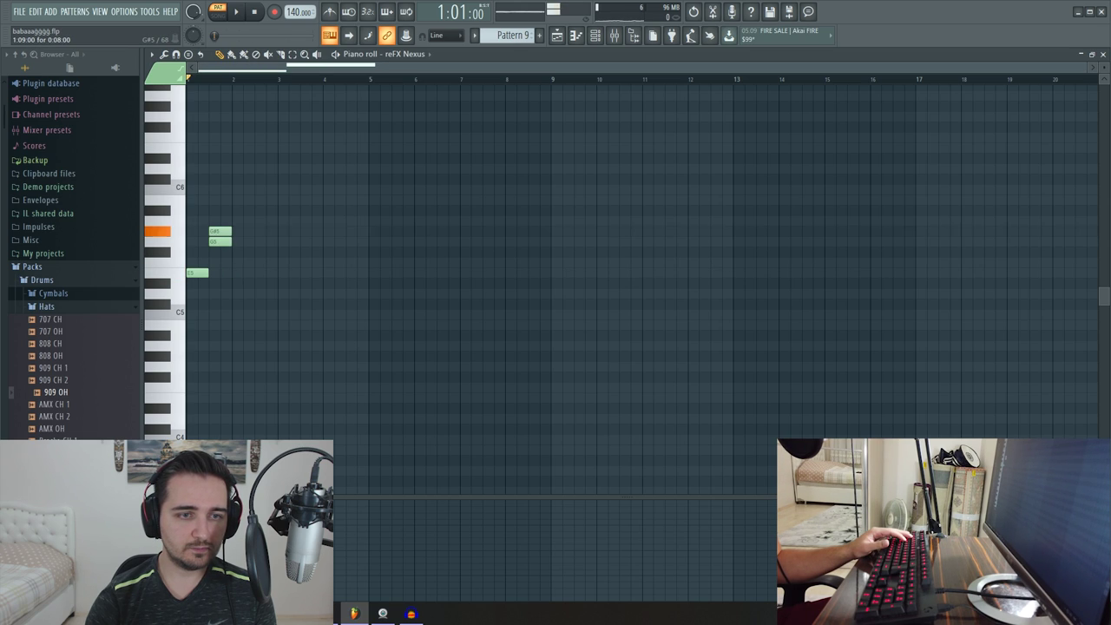
{"action": "right_click", "coordinate": [219, 231]}
{"action": "right_click", "coordinate": [220, 241]}
{"action": "left_click", "coordinate": [216, 220]}
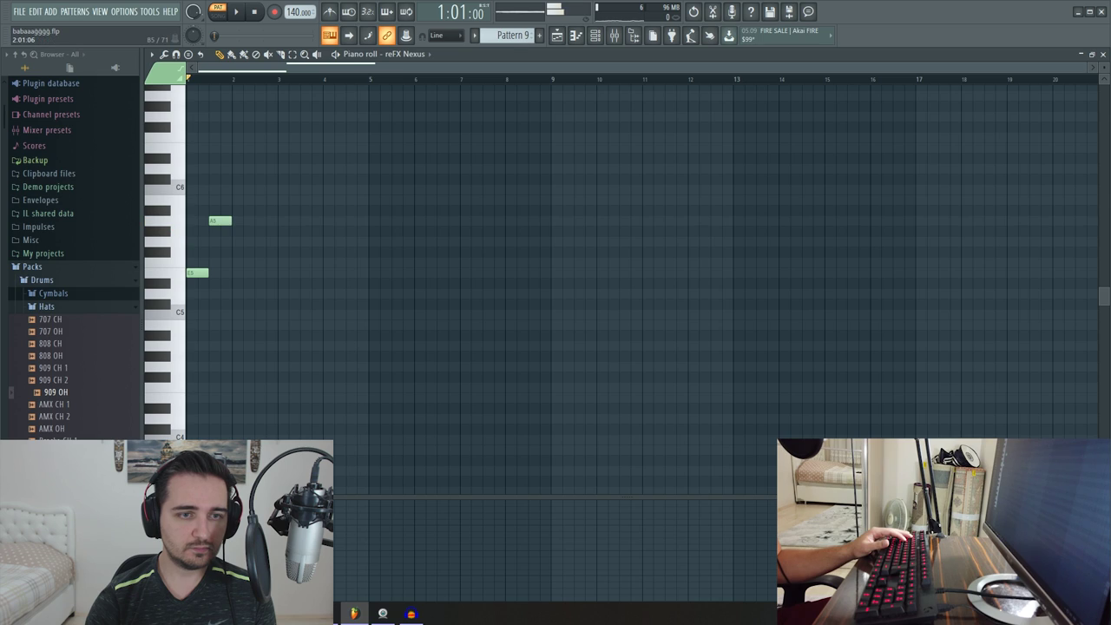
- Place 8-step C6 and B5 notes in bar 2, deleting the stray note above C6
{"action": "left_click", "coordinate": [238, 179]}
{"action": "left_click", "coordinate": [238, 190]}
{"action": "right_click", "coordinate": [242, 179]}
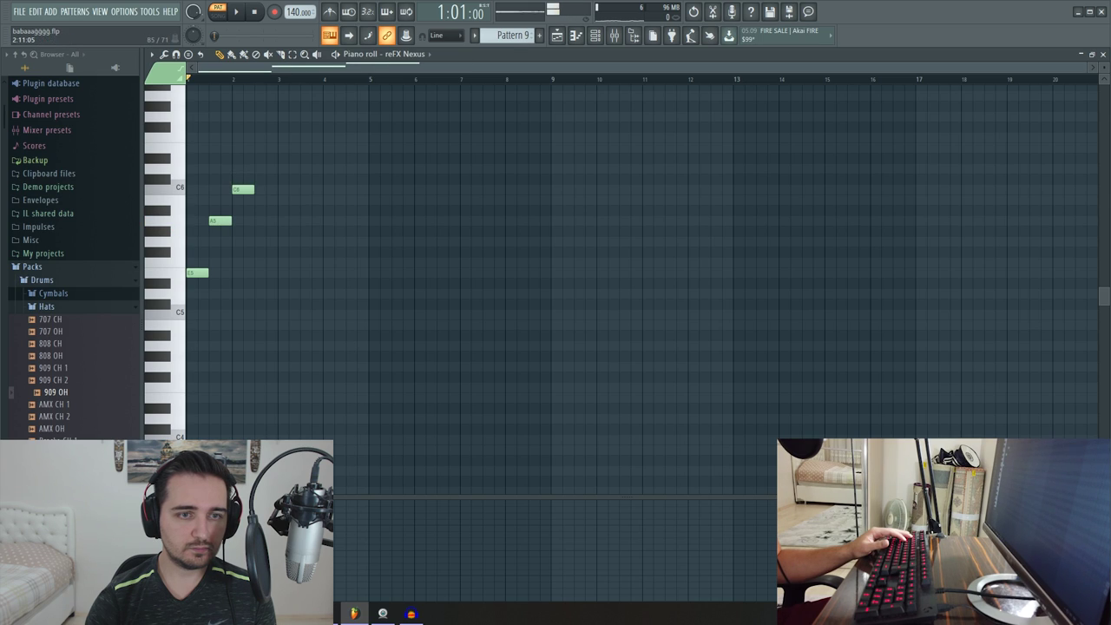
{"action": "left_click", "coordinate": [260, 199]}
- Continue the melody from bar 3 with 8-step notes A5, C6, A5, B5 and A5, replacing the mistaken B5 in bar 3
{"action": "key", "text": "n"}
{"action": "key", "text": "m"}
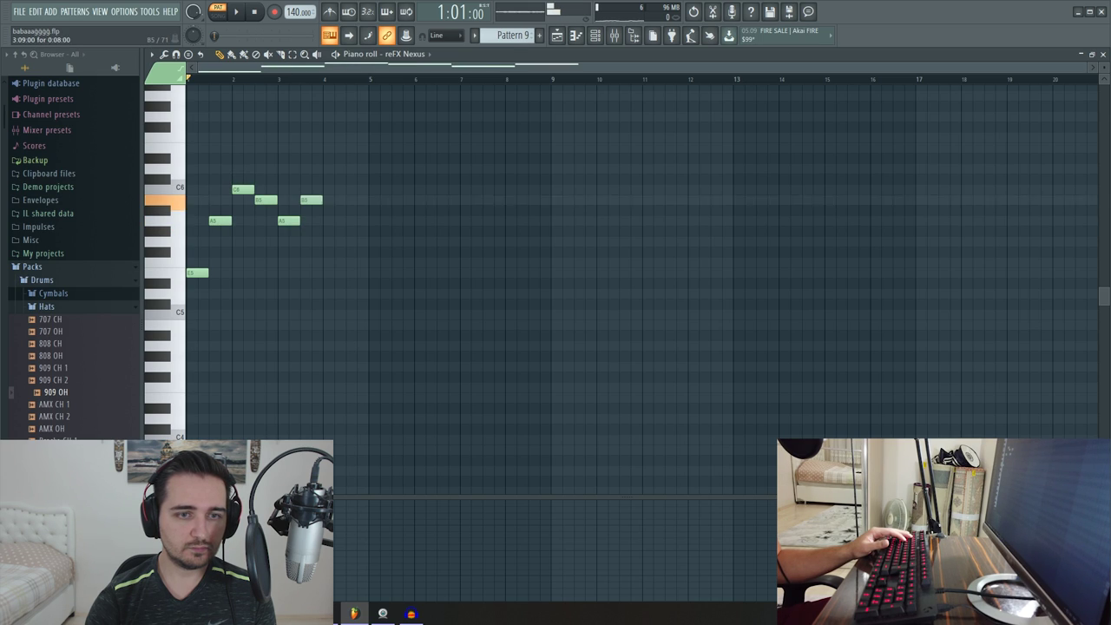
{"action": "key", "text": "ctrl+z"}
{"action": "key", "text": "n"}
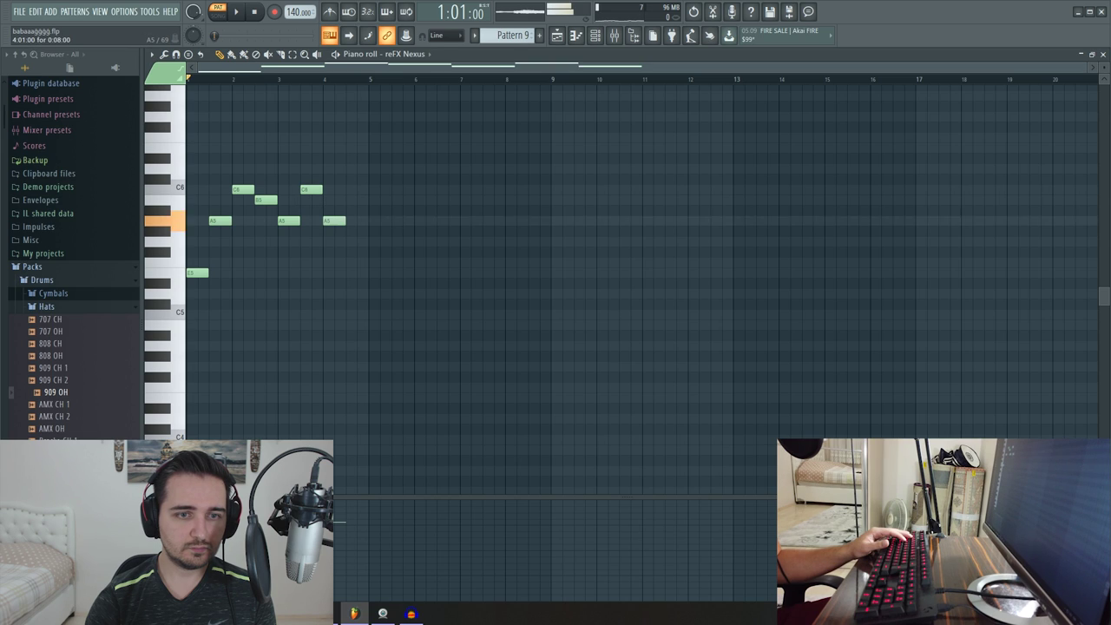
{"action": "key", "text": "m"}
{"action": "key", "text": "n"}
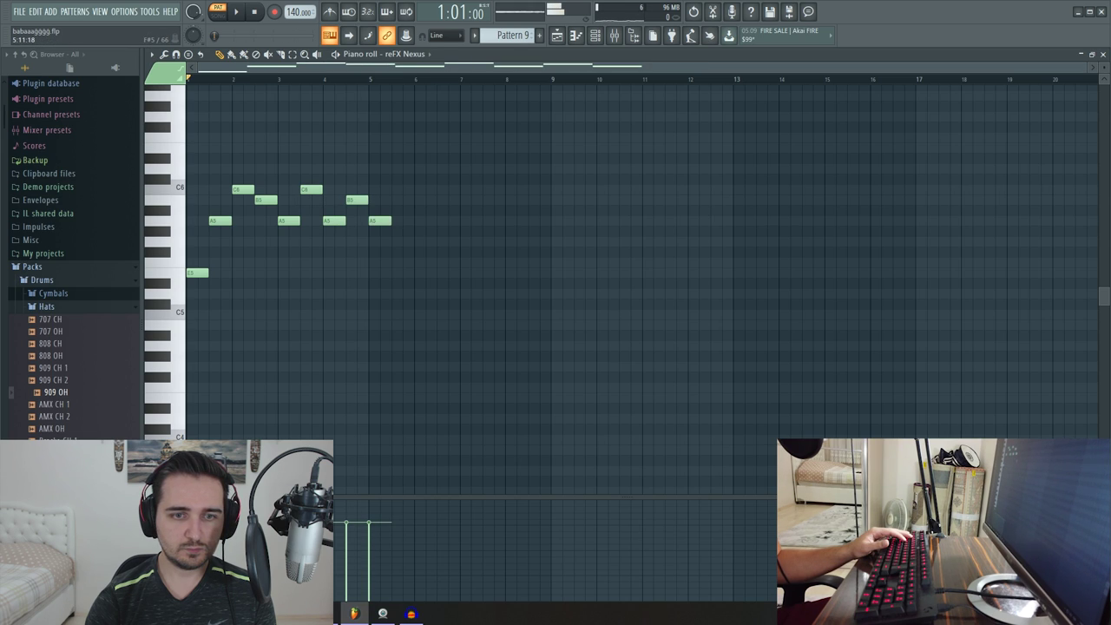
- Finish the phrase with 8-step notes F5 in the second half of bar 5, then G5 and E5 in bar 6
{"action": "key", "text": "b"}
{"action": "key", "text": "Down"}
{"action": "key", "text": "Down"}
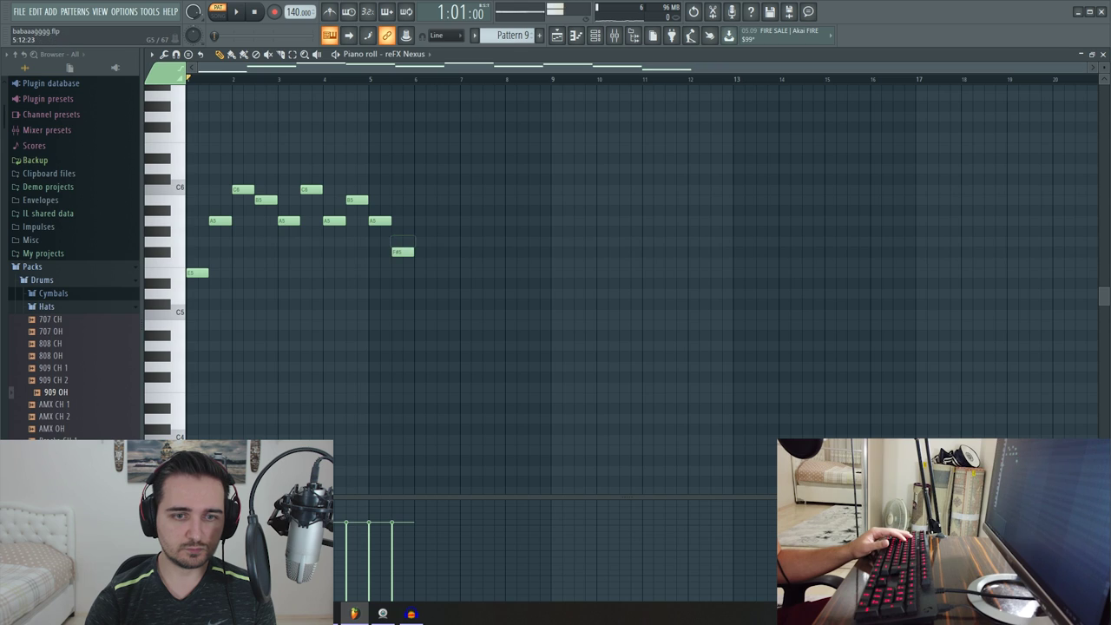
{"action": "left_click_drag", "start_coordinate": [422, 252], "coordinate": [422, 241]}
{"action": "key", "text": "c"}
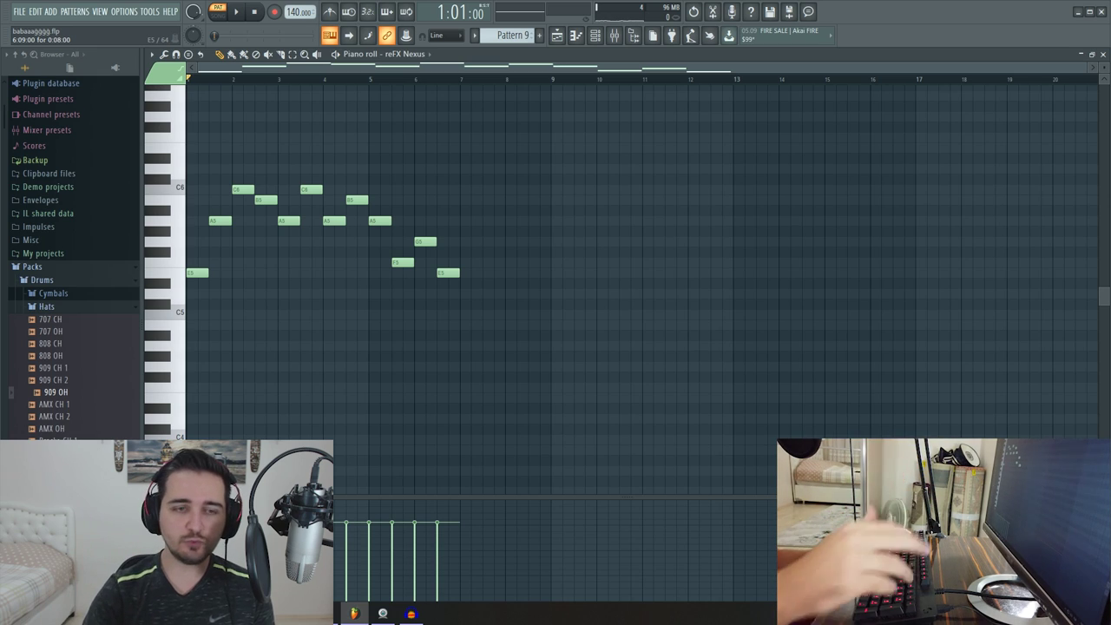
- Play back the melody and shorten the opening E5 and A5 notes to 4 steps each, placing A5 directly after E5
{"action": "key", "text": "space"}
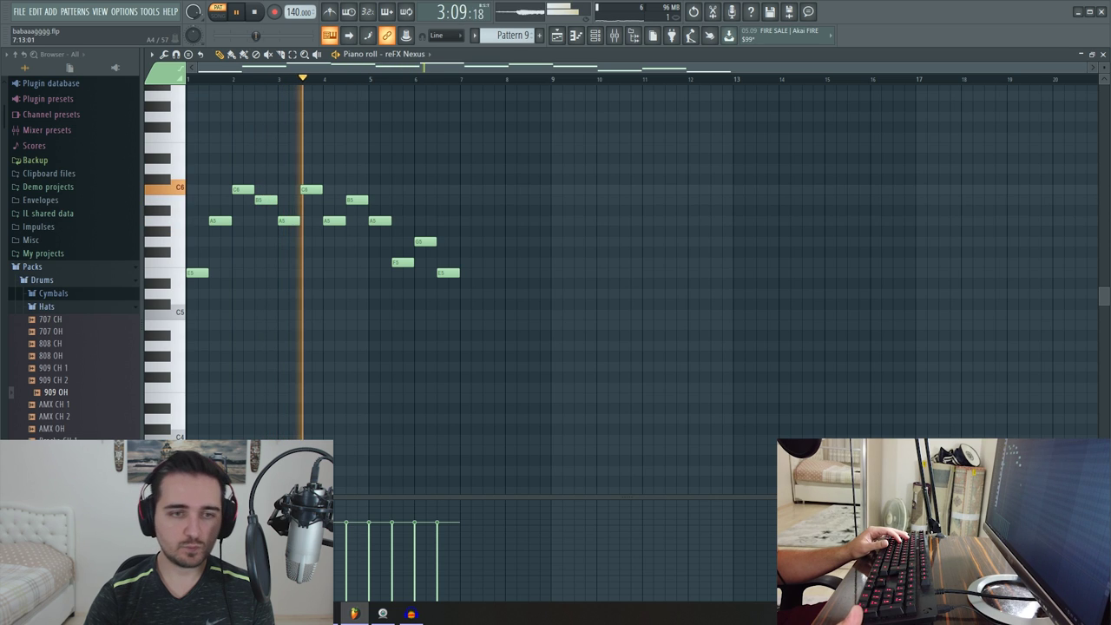
{"action": "key", "text": "space"}
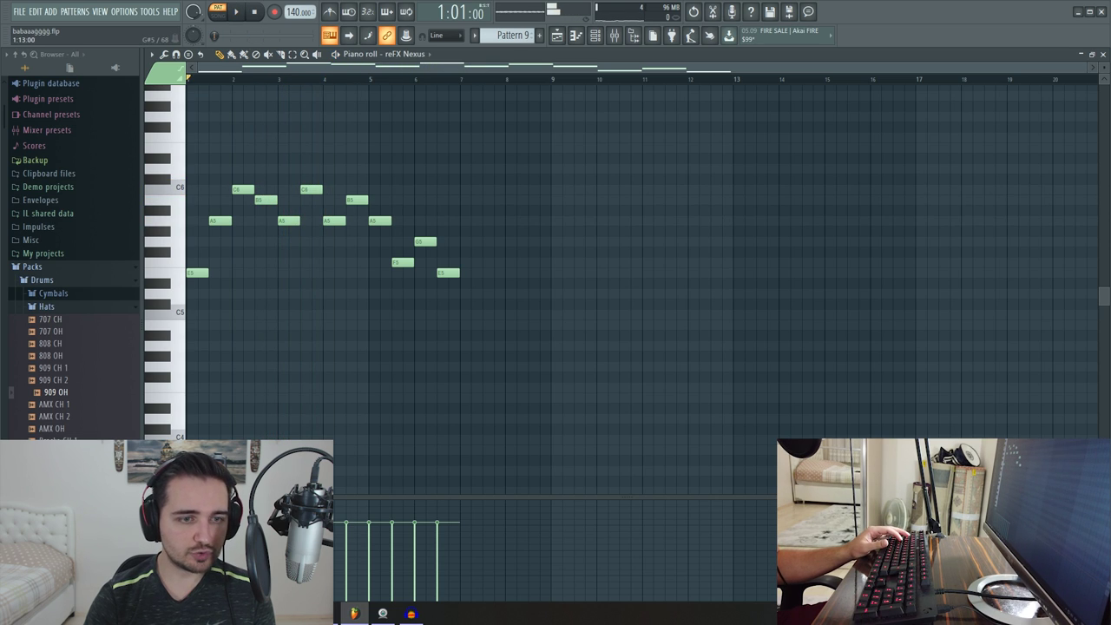
{"action": "scroll", "coordinate": [201, 279], "scroll_direction": "up", "scroll_amount": 4}
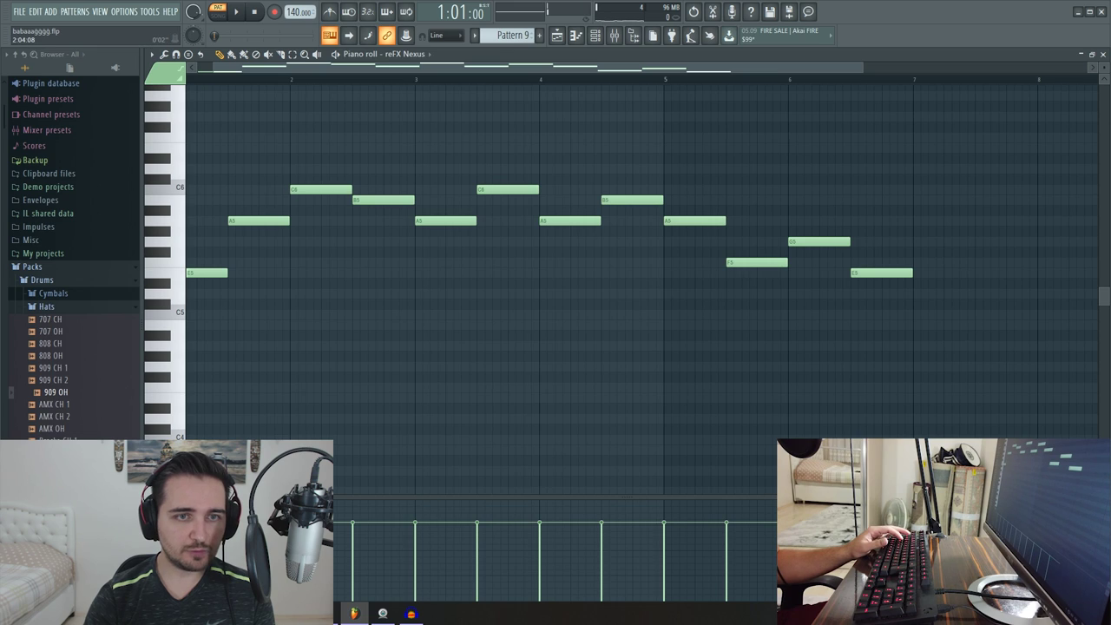
{"action": "scroll", "coordinate": [642, 290], "scroll_direction": "left", "scroll_amount": 1}
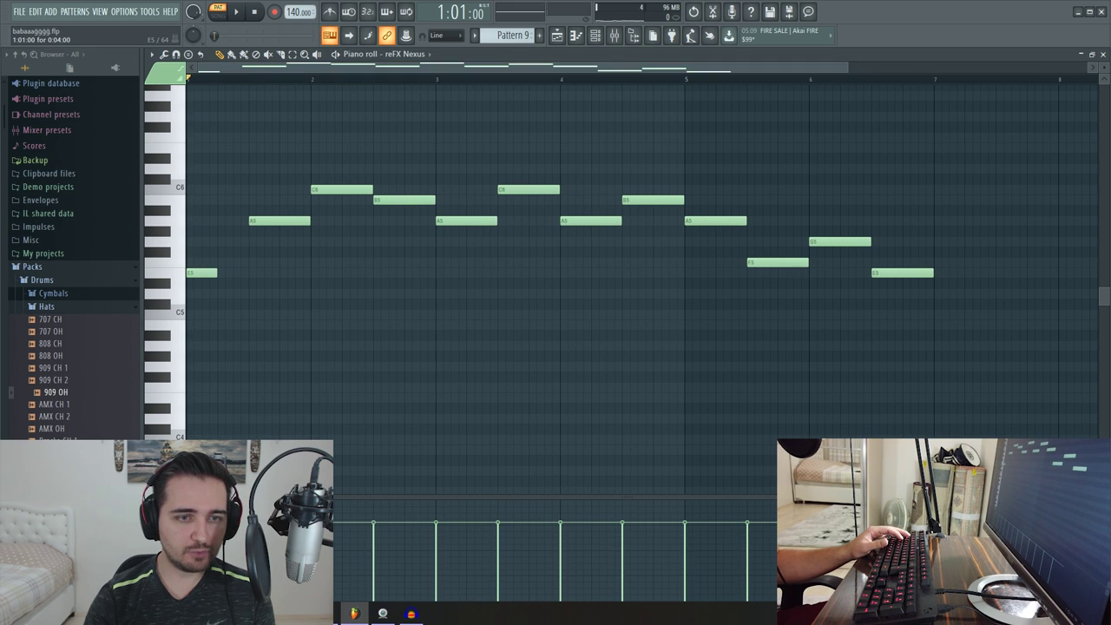
{"action": "left_click_drag", "start_coordinate": [271, 221], "coordinate": [247, 221]}
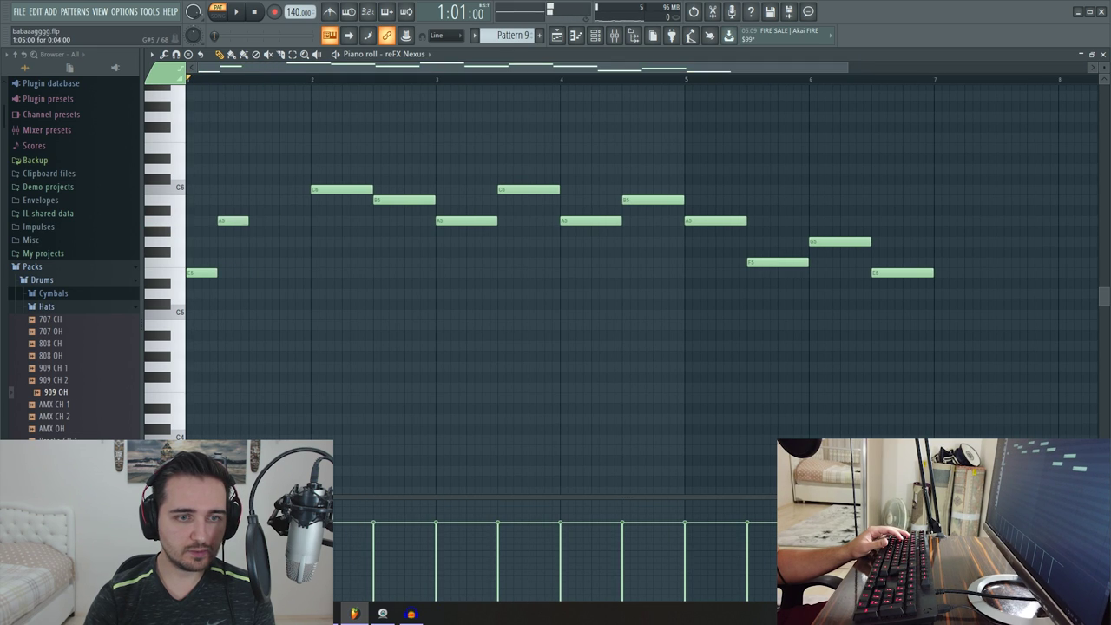
- Shorten all remaining melody notes to 4 steps and close the gaps so the phrase runs continuously up to bar 4
{"action": "left_click_drag", "start_coordinate": [301, 142], "coordinate": [871, 320]}
{"action": "left_click_drag", "start_coordinate": [951, 231], "coordinate": [857, 231]}
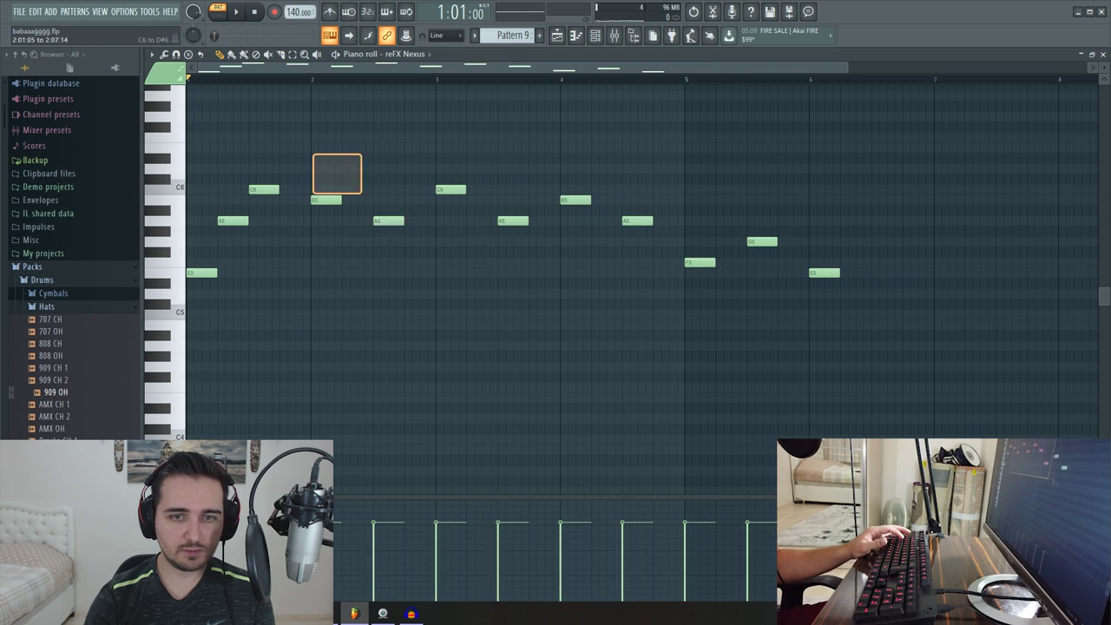
{"action": "left_click_drag", "start_coordinate": [327, 200], "coordinate": [295, 200]}
{"action": "left_click_drag", "start_coordinate": [349, 142], "coordinate": [821, 288]}
{"action": "left_click_drag", "start_coordinate": [356, 221], "coordinate": [333, 221]}
{"action": "left_click_drag", "start_coordinate": [803, 231], "coordinate": [577, 257]}
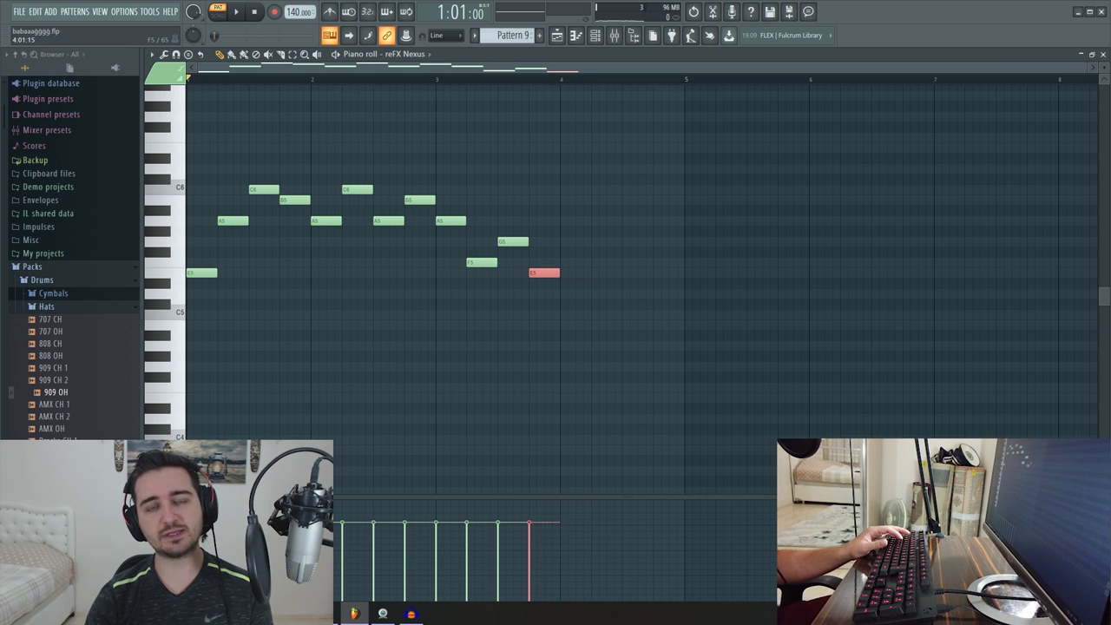
- Play back the tightened phrase and extend its final E5 note to the start of bar 5
{"action": "key", "text": "space"}
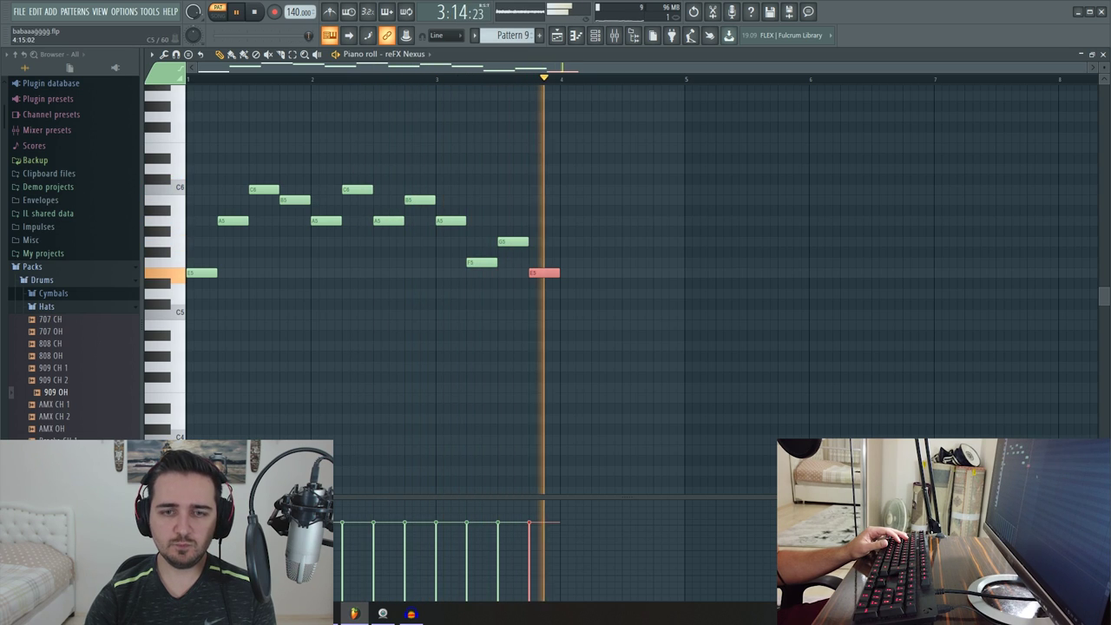
{"action": "key", "text": "space"}
{"action": "left_click_drag", "start_coordinate": [582, 273], "coordinate": [652, 273]}
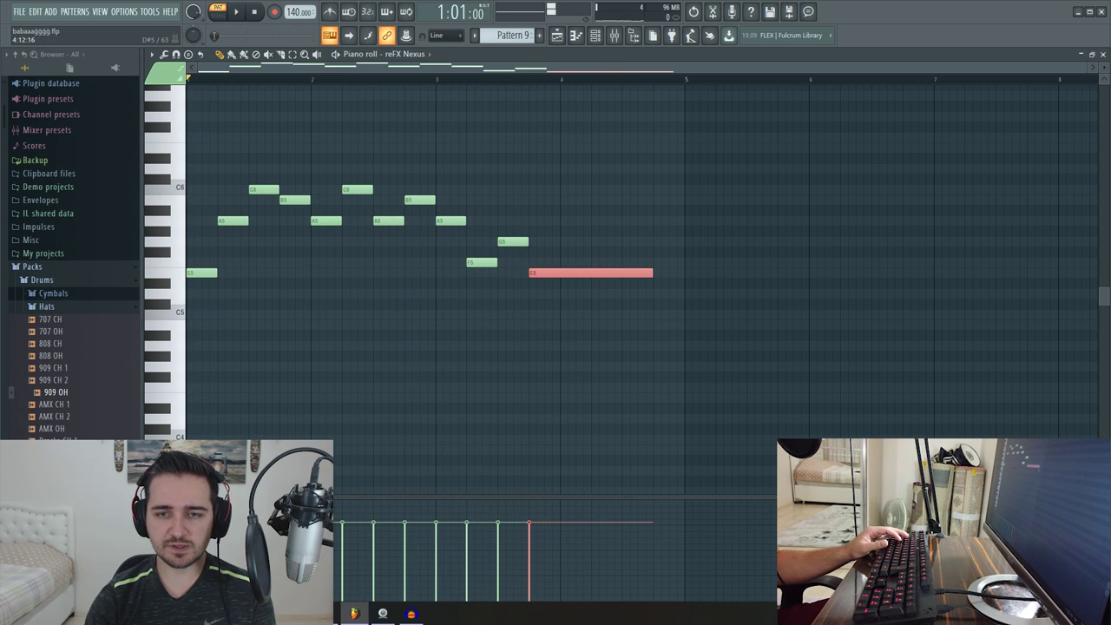
{"action": "key", "text": "space"}
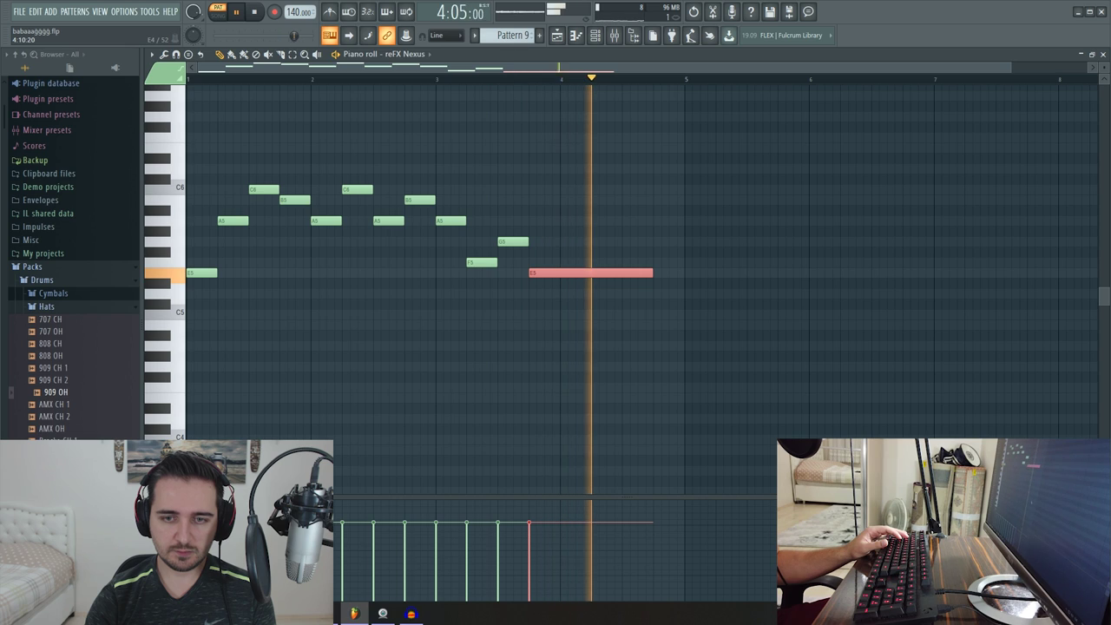
{"action": "key", "text": "space"}
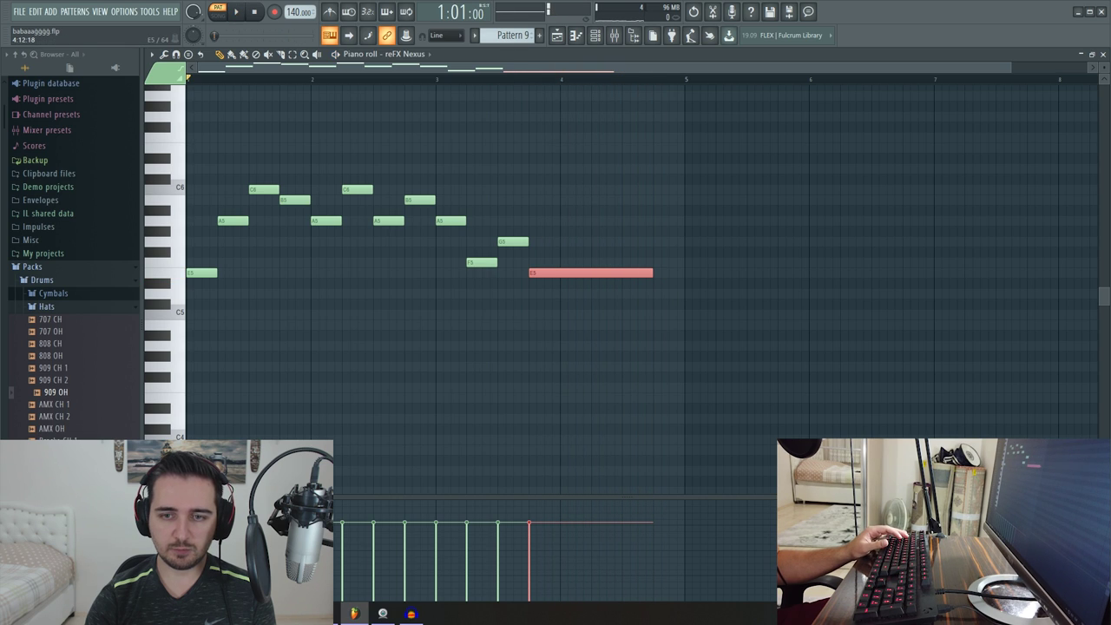
{"action": "left_click_drag", "start_coordinate": [676, 272], "coordinate": [684, 273]}
{"action": "scroll", "coordinate": [552, 304], "scroll_direction": "down", "scroll_amount": 1}
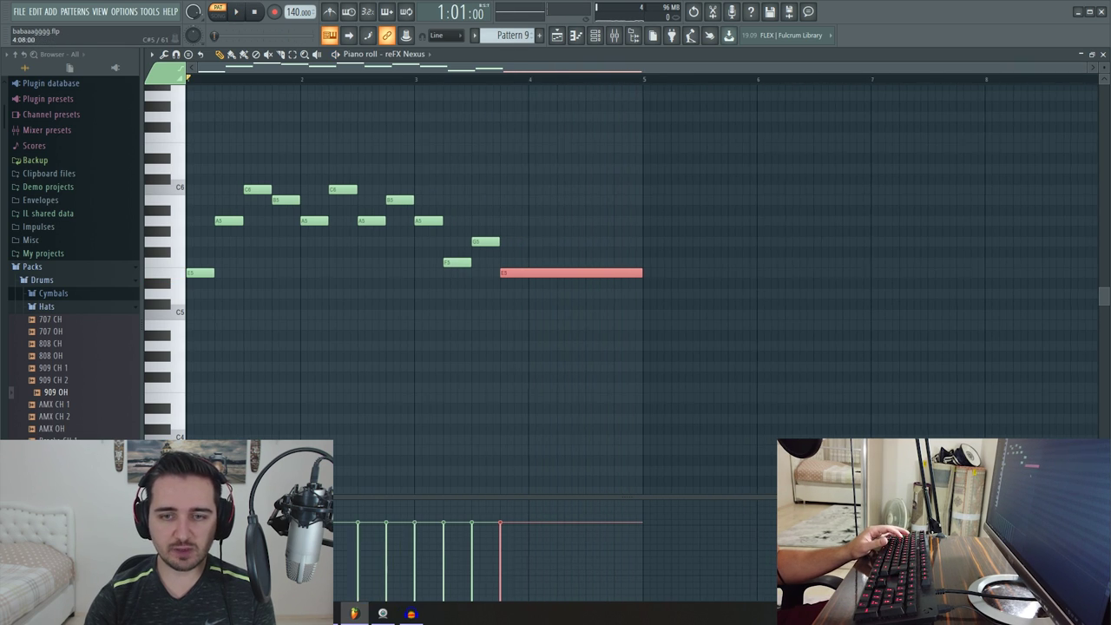
- Place a 4-step E5 note at the start of bar 5 to open the second phrase
{"action": "left_click", "coordinate": [646, 273]}
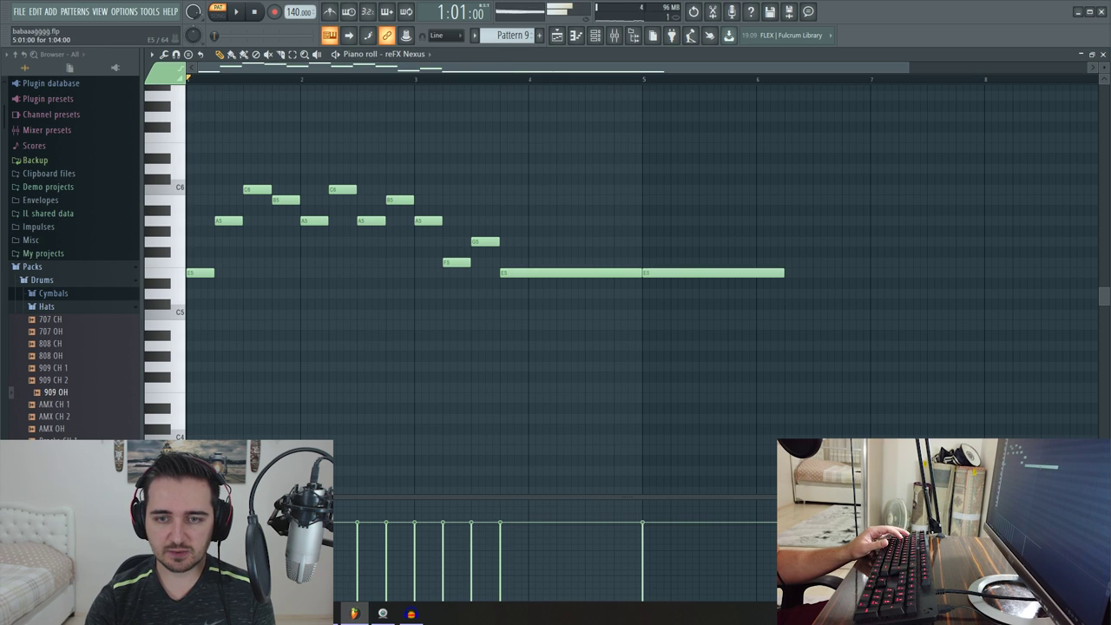
{"action": "right_click", "coordinate": [776, 273]}
{"action": "left_click", "coordinate": [647, 272]}
{"action": "scroll", "coordinate": [688, 273], "scroll_direction": "up", "scroll_amount": 3}
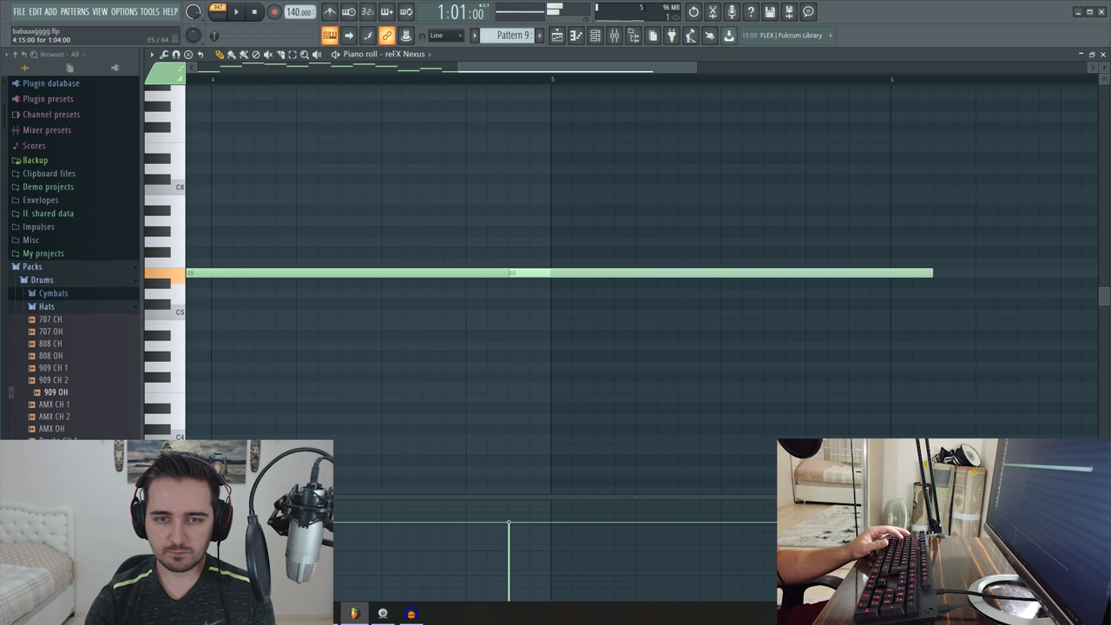
{"action": "left_click_drag", "start_coordinate": [974, 273], "coordinate": [677, 281]}
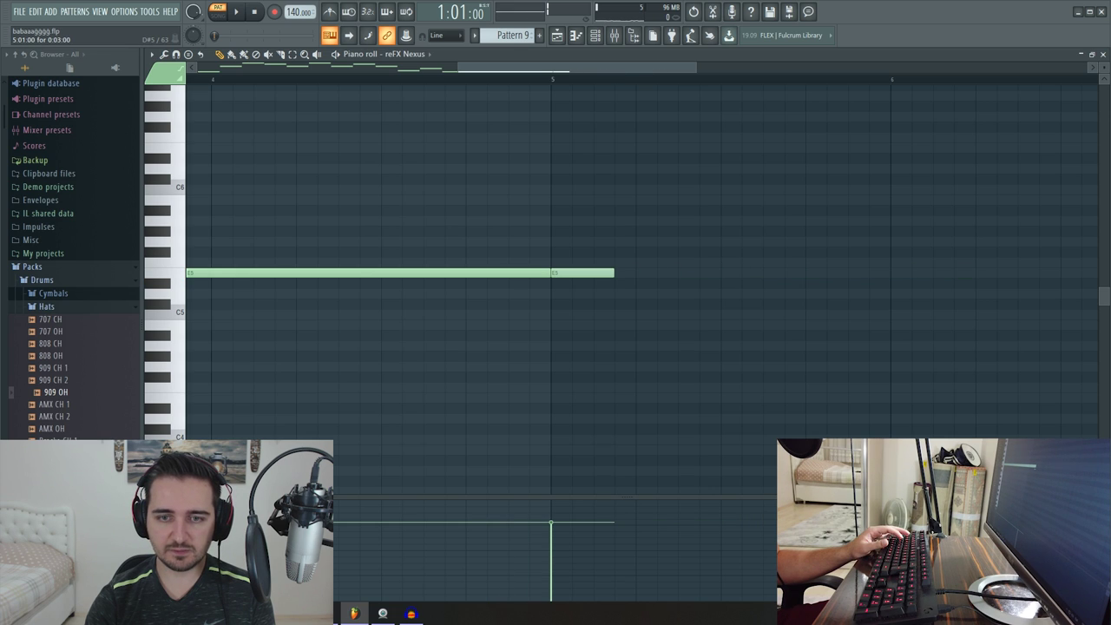
- Continue the second phrase with 4-step notes A5, C6 and B5 in bar 5, and A5 and C6 in bar 6
{"action": "scroll", "coordinate": [608, 281], "scroll_direction": "down", "scroll_amount": 4}
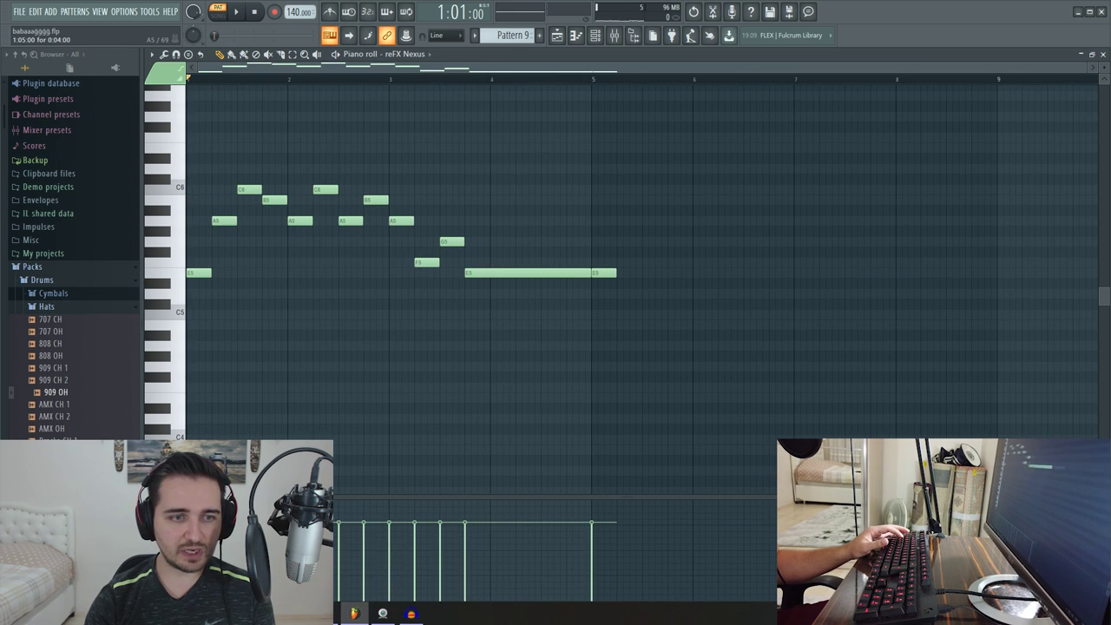
{"action": "scroll", "coordinate": [212, 221], "scroll_direction": "up", "scroll_amount": 5}
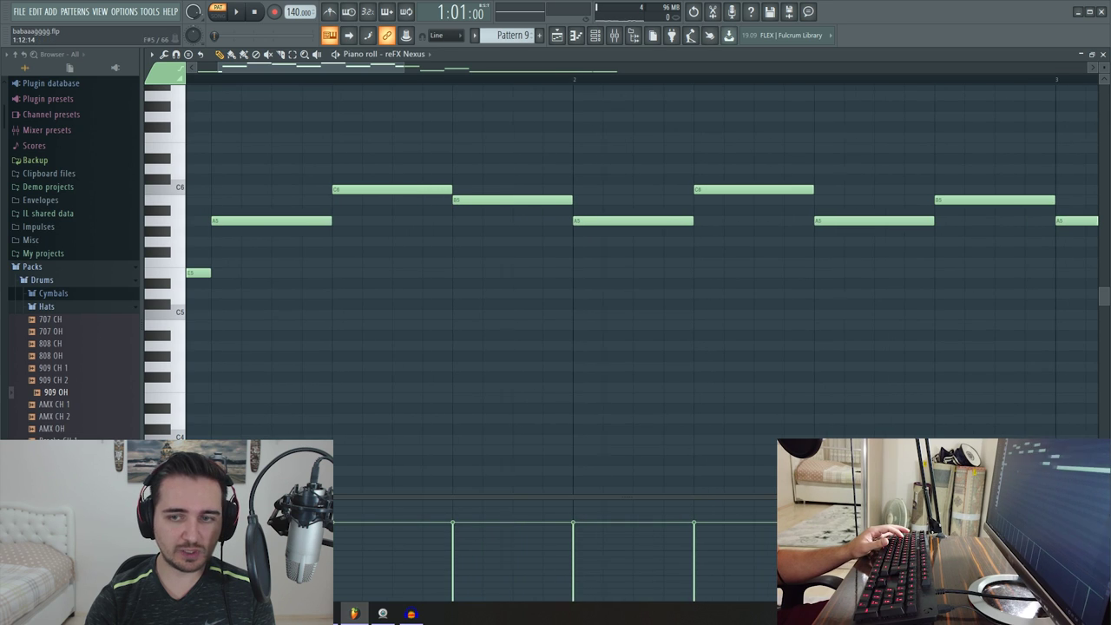
{"action": "scroll", "coordinate": [439, 252], "scroll_direction": "down", "scroll_amount": 4}
{"action": "scroll", "coordinate": [615, 264], "scroll_direction": "up", "scroll_amount": 4}
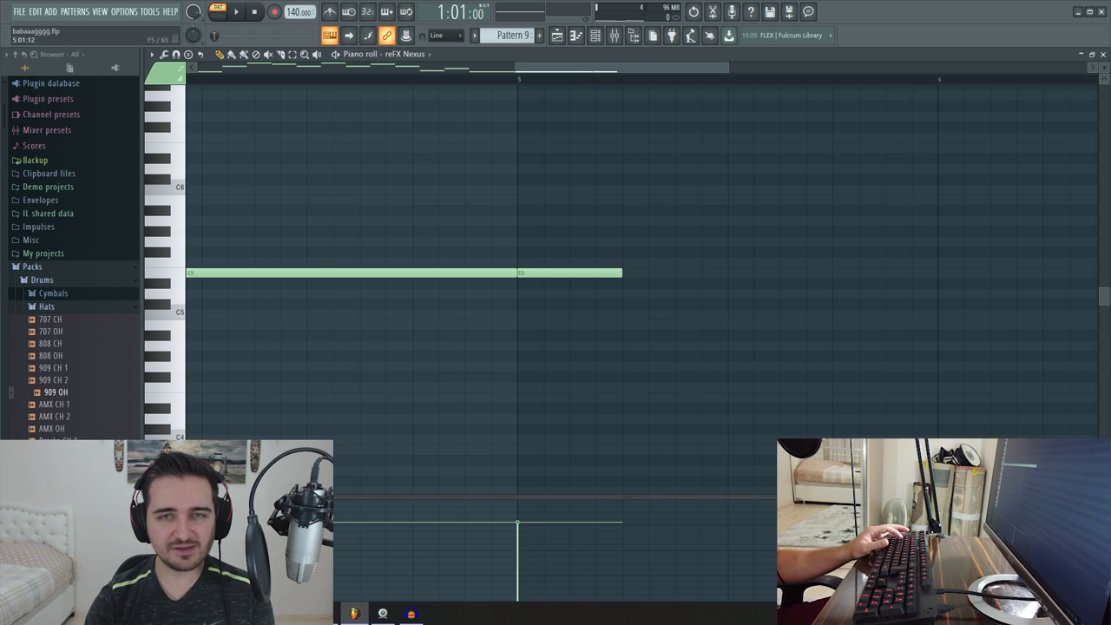
{"action": "scroll", "coordinate": [573, 260], "scroll_direction": "down", "scroll_amount": 3}
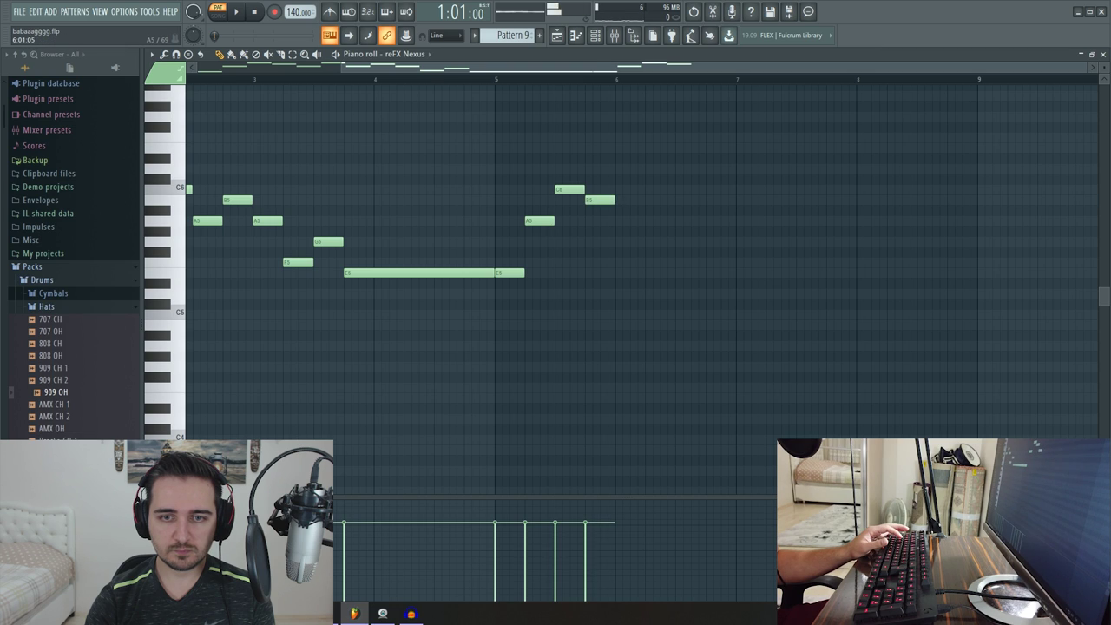
{"action": "left_click", "coordinate": [618, 221]}
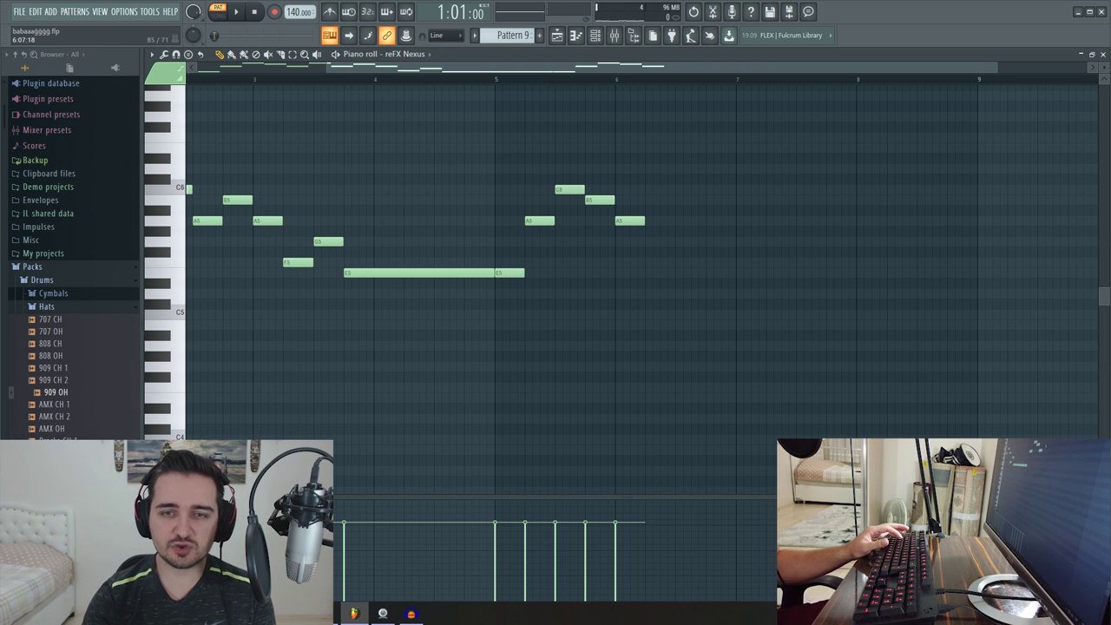
{"action": "left_click", "coordinate": [654, 168]}
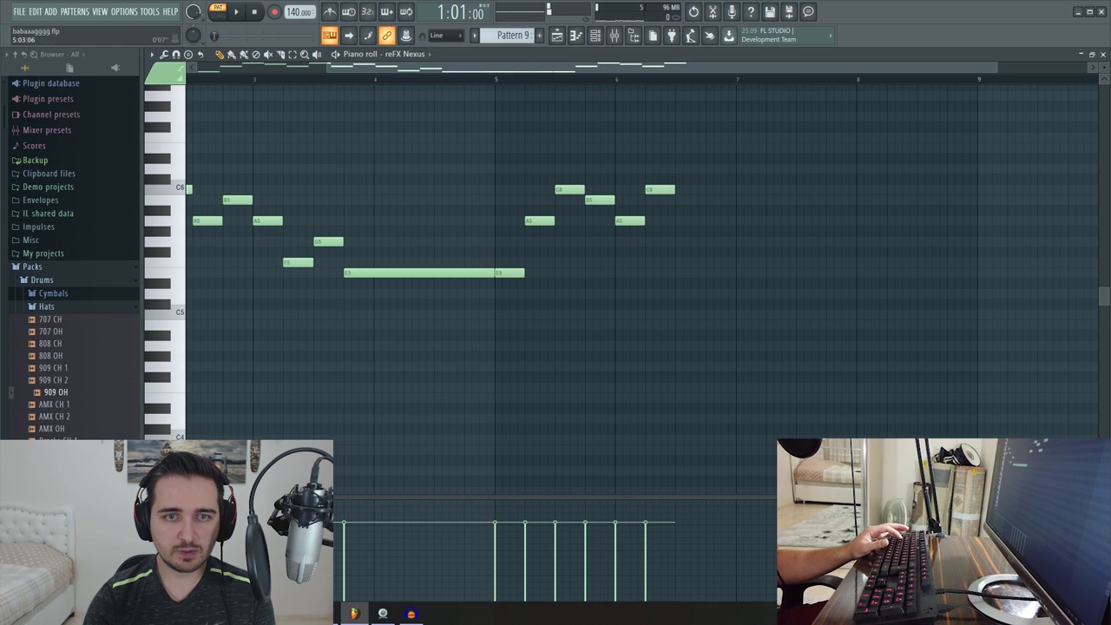
- Complete bar 6 with 4-step A5 and B5, adding 8-step A5 and 4-step F5 and E5 in bar 7, and a 16-step D5 in bar 8
{"action": "key", "text": "space"}
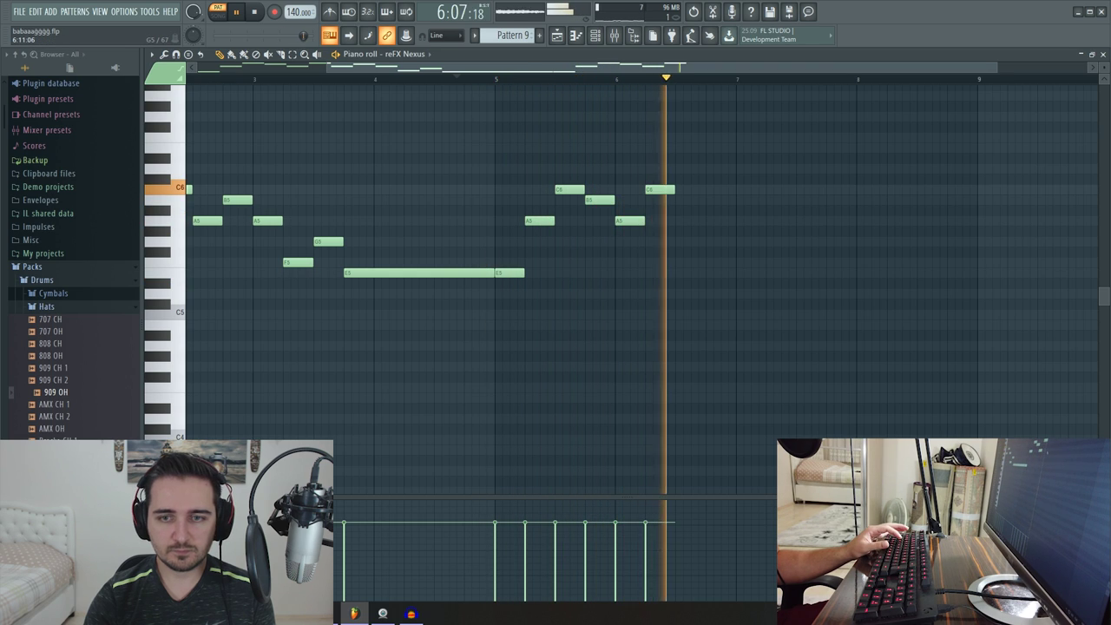
{"action": "key", "text": "space"}
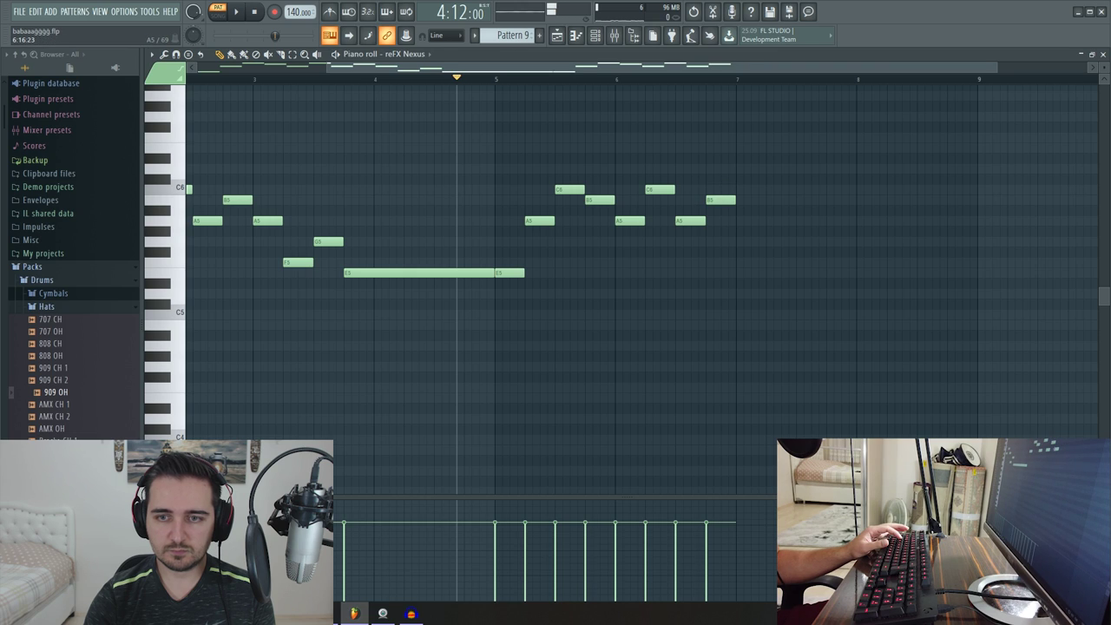
{"action": "left_click", "coordinate": [739, 221]}
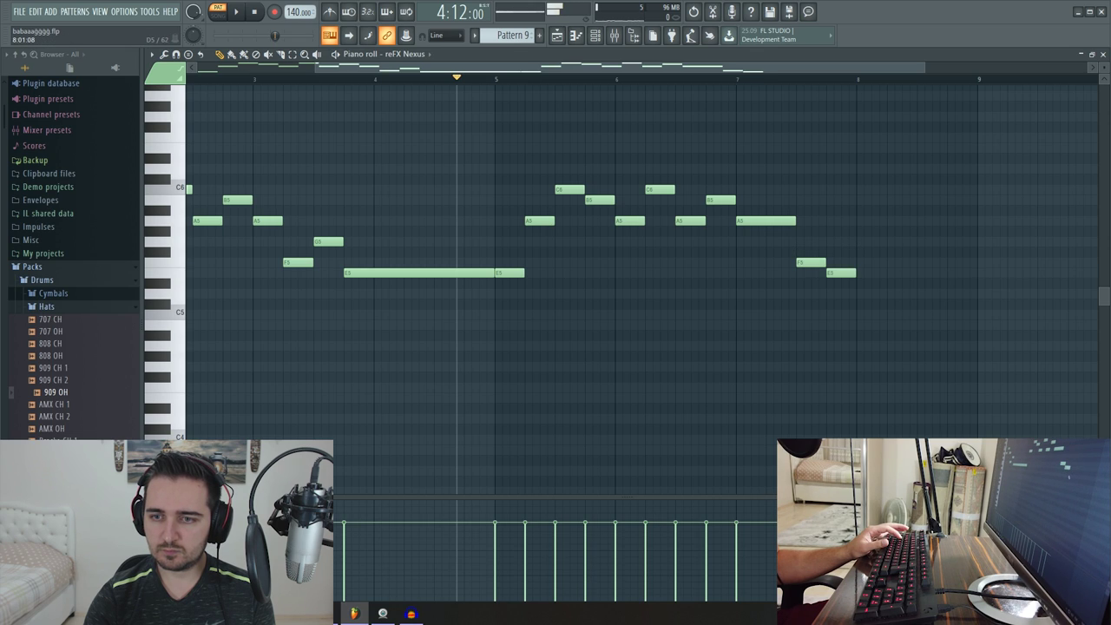
{"action": "left_click", "coordinate": [871, 293]}
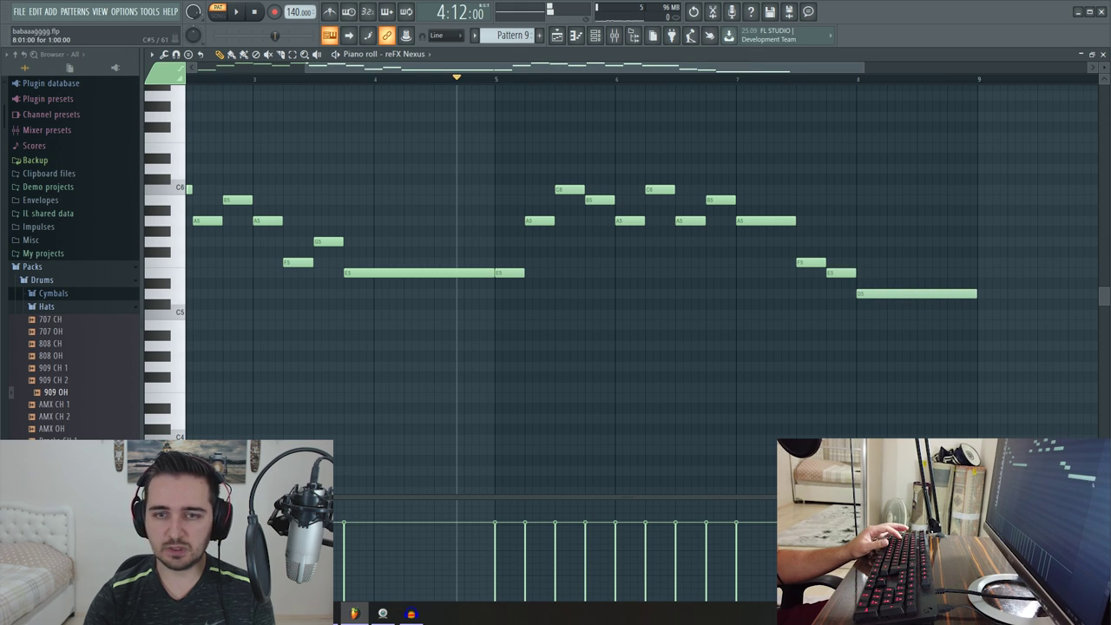
- Shorten bar 7's F5 and E5 notes to 2 steps, move the long D5 directly after them, and play the second phrase
{"action": "key", "text": "space"}
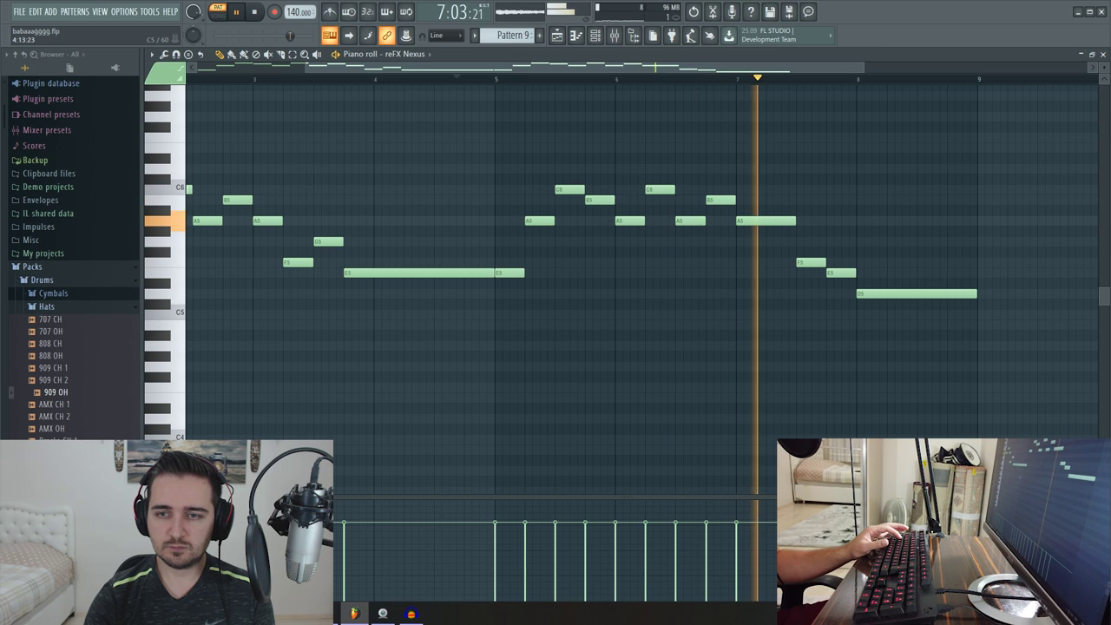
{"action": "key", "text": "space"}
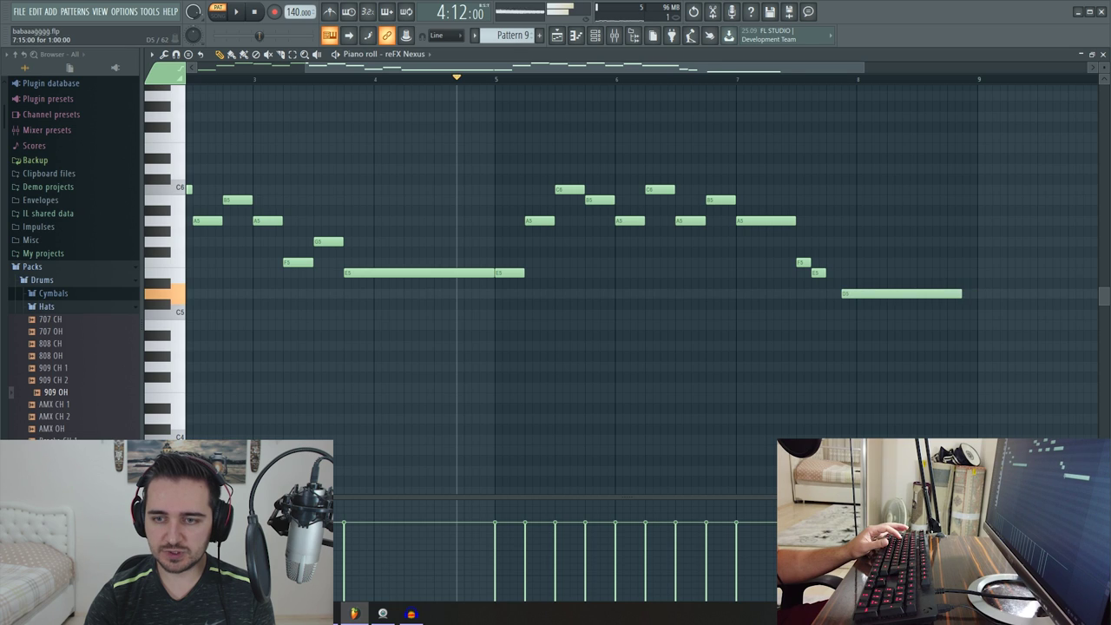
{"action": "left_click", "coordinate": [518, 79]}
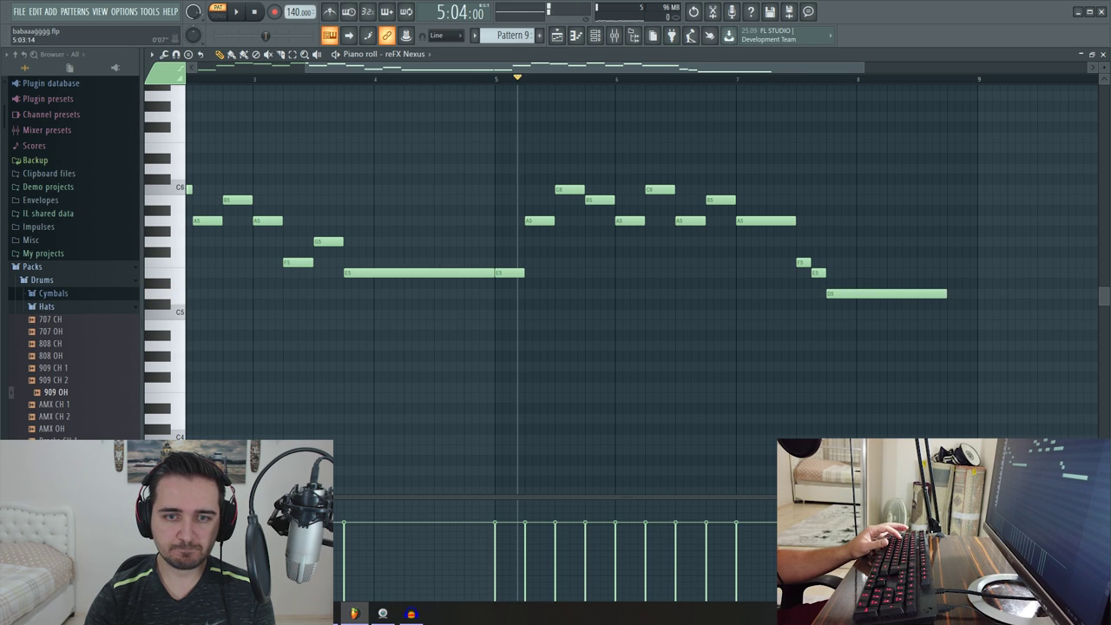
{"action": "key", "text": "space"}
{"action": "key", "text": "space"}
{"action": "key", "text": "space"}
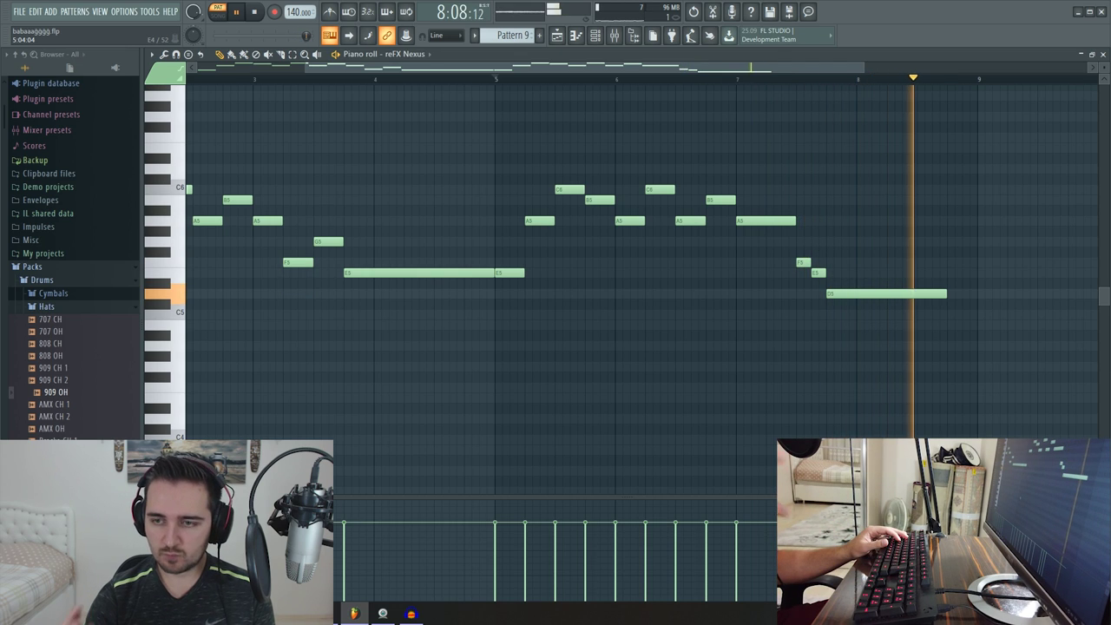
{"action": "key", "text": "space"}
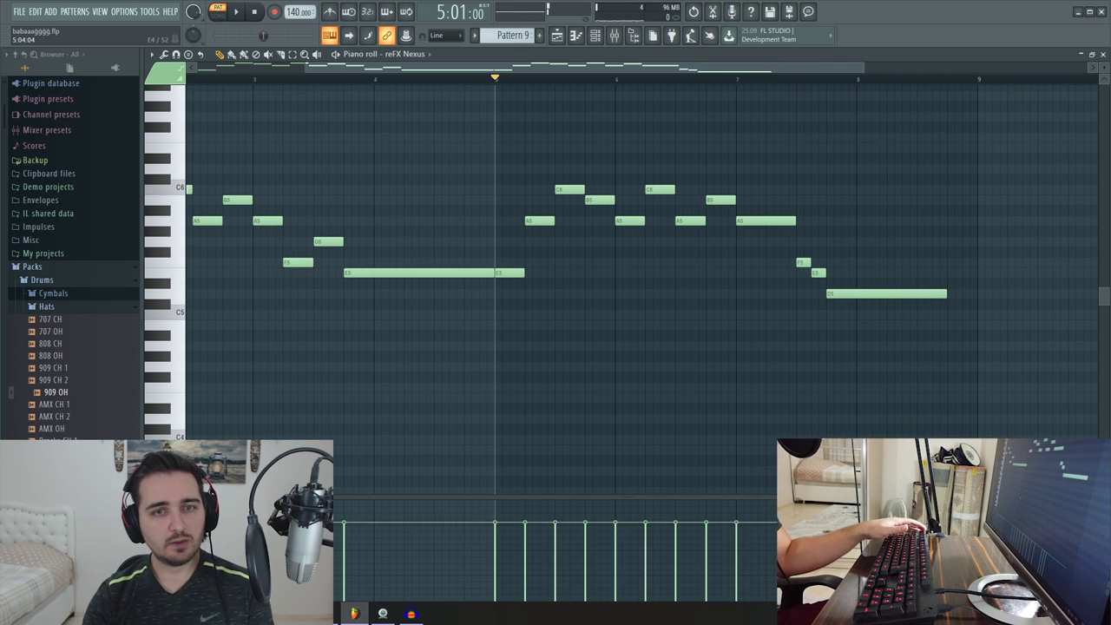
- Delete all notes from Pattern 9's piano roll and switch to Pattern 1
{"action": "key", "text": "F7"}
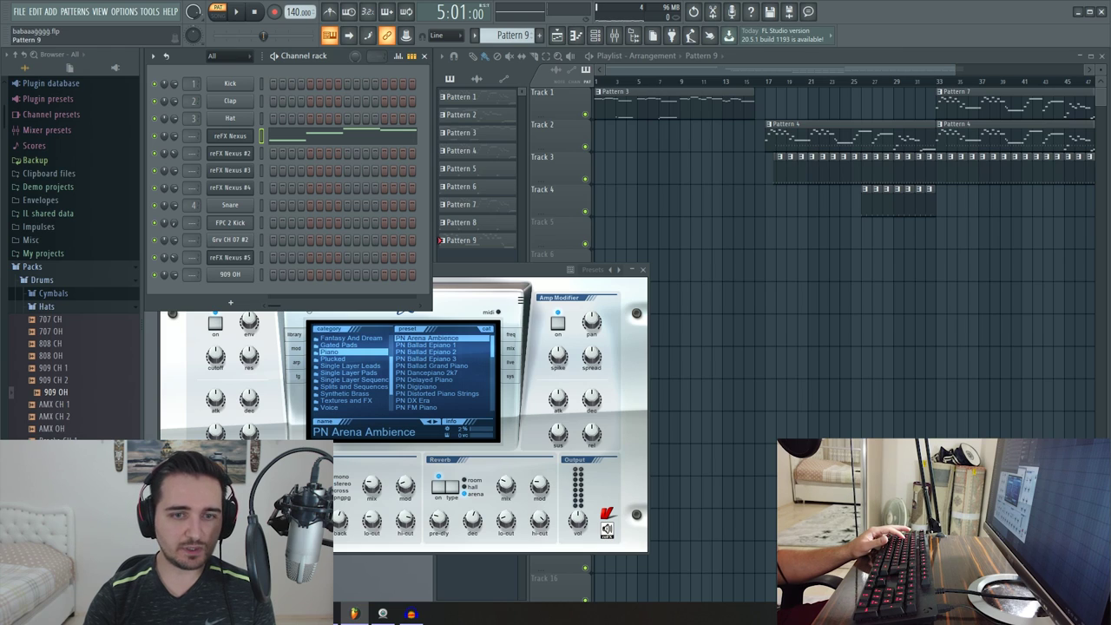
{"action": "key", "text": "F5"}
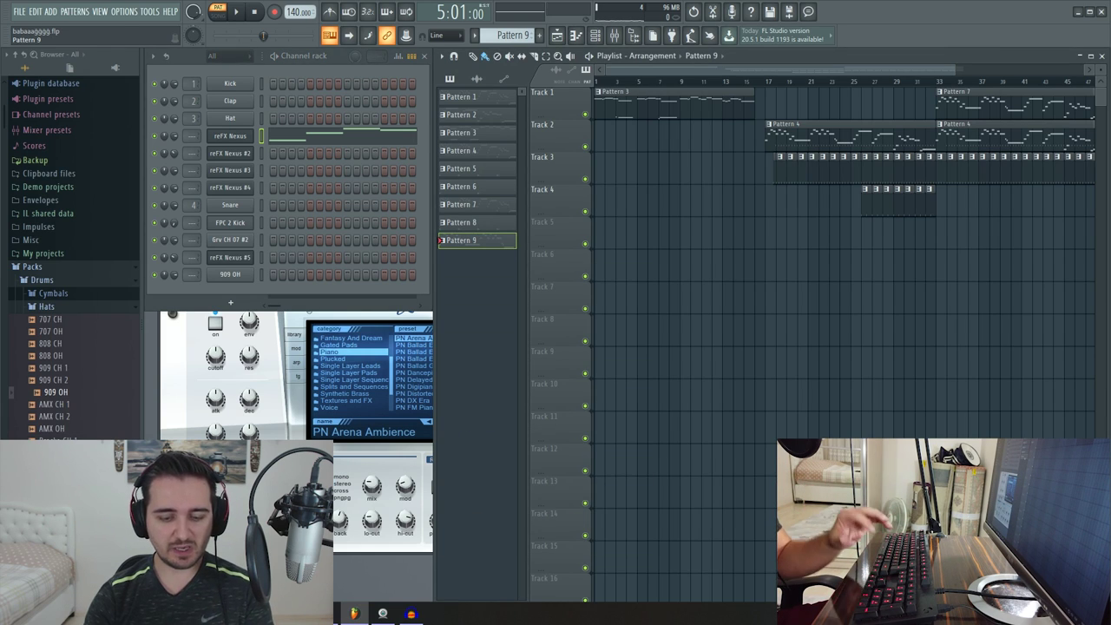
{"action": "key", "text": "F7"}
{"action": "key", "text": "ctrl+a"}
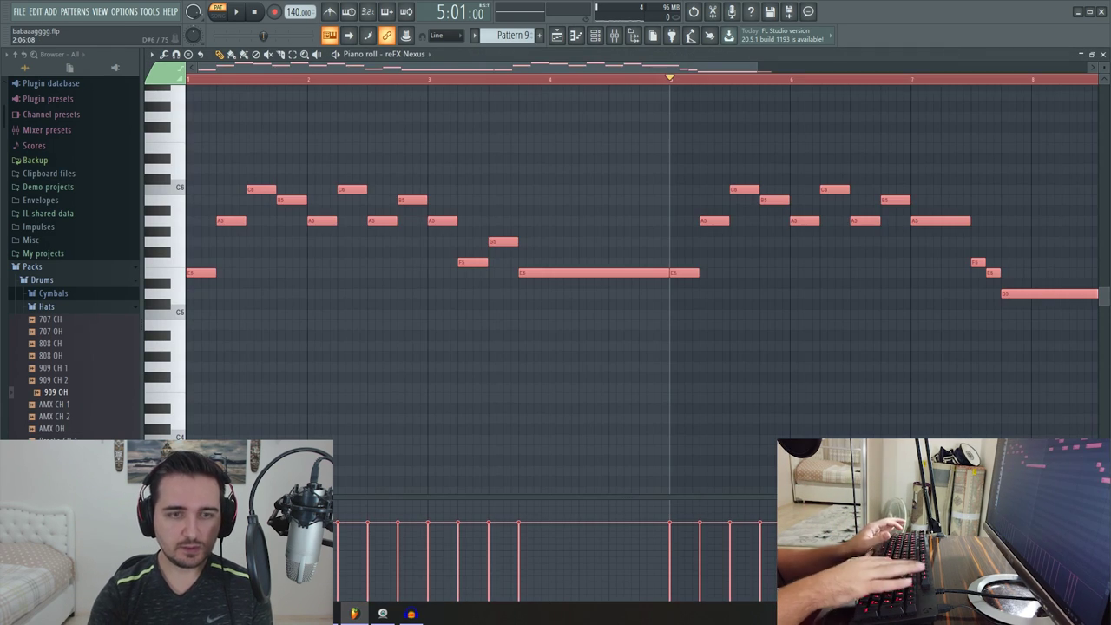
{"action": "key", "text": "Delete"}
{"action": "key", "text": "F7"}
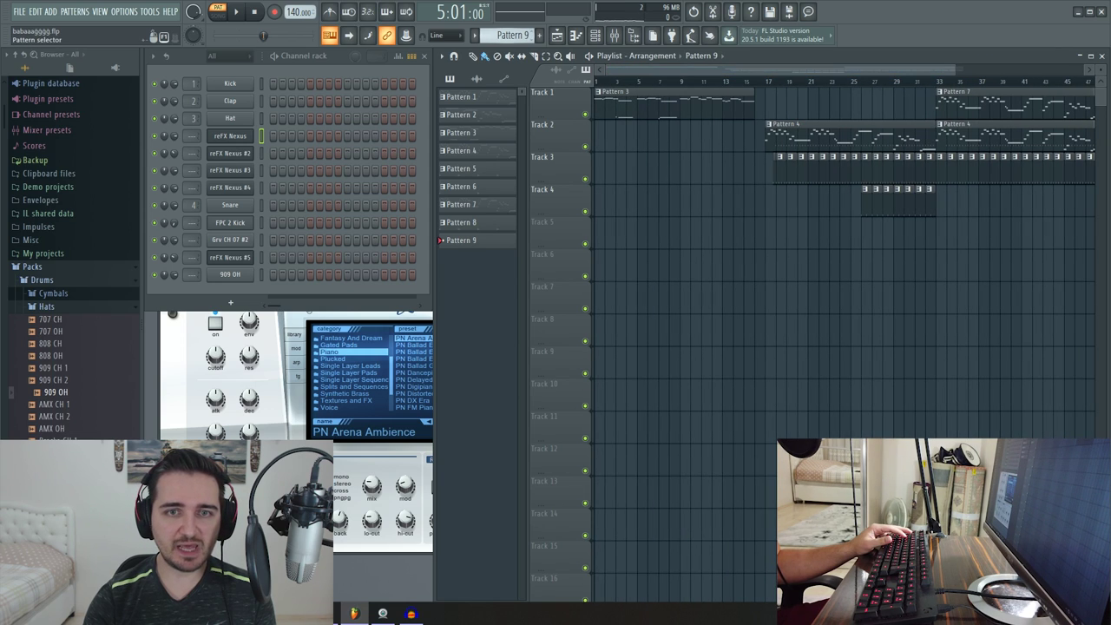
{"action": "scroll", "coordinate": [512, 34], "scroll_direction": "up", "scroll_amount": 8}
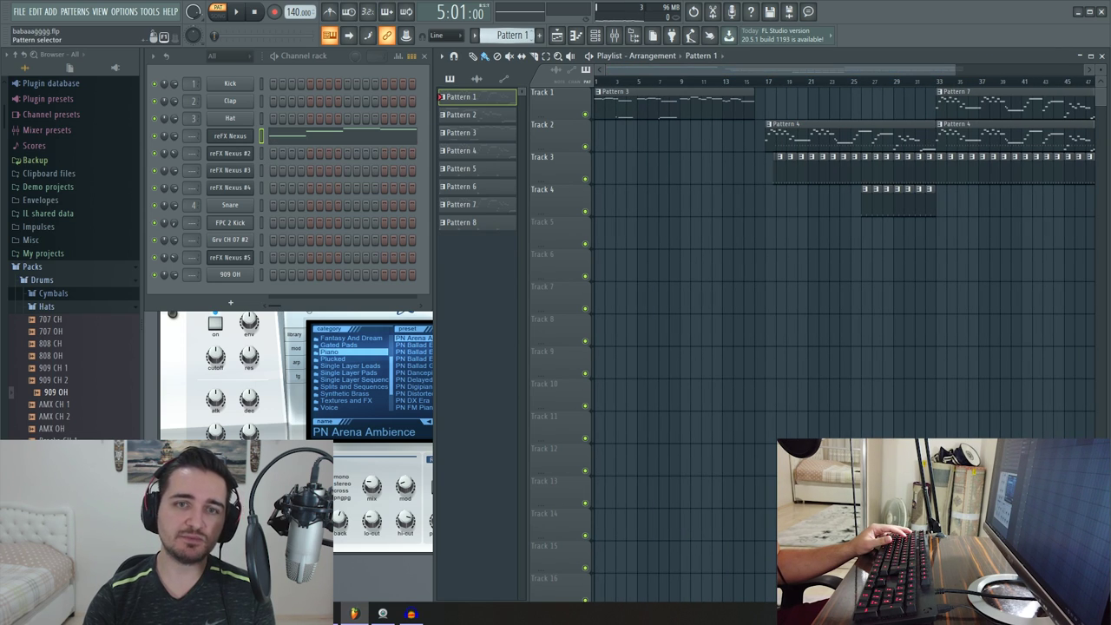
- Step through the patterns to Pattern 5, switch playback to song mode, and play the arrangement from bar 1
{"action": "scroll", "coordinate": [512, 35], "scroll_direction": "down", "scroll_amount": 1}
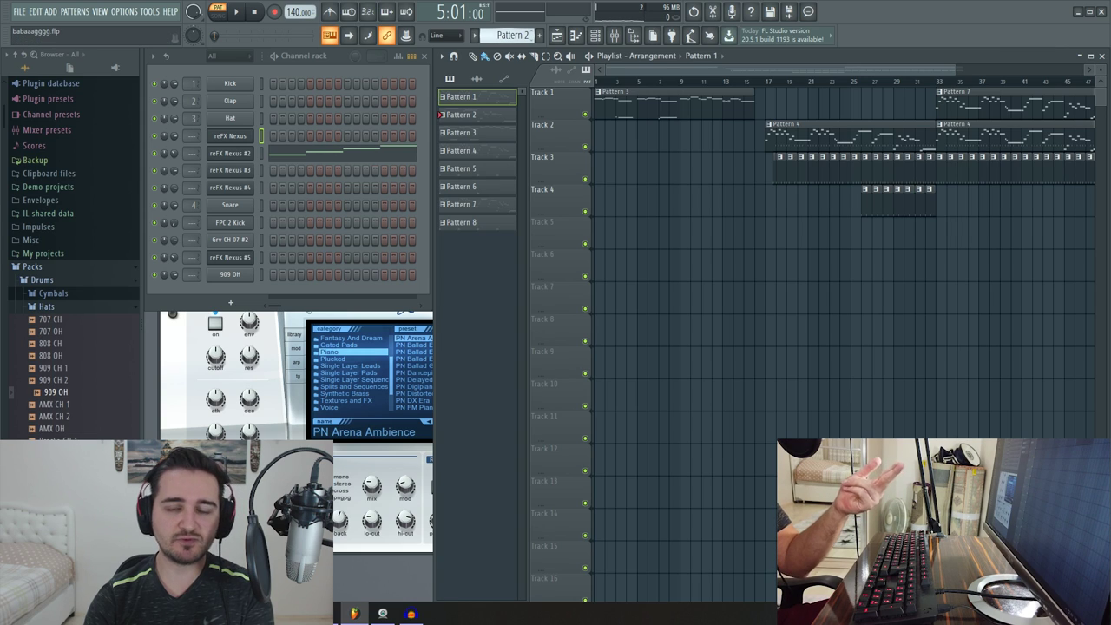
{"action": "scroll", "coordinate": [512, 34], "scroll_direction": "down", "scroll_amount": 3}
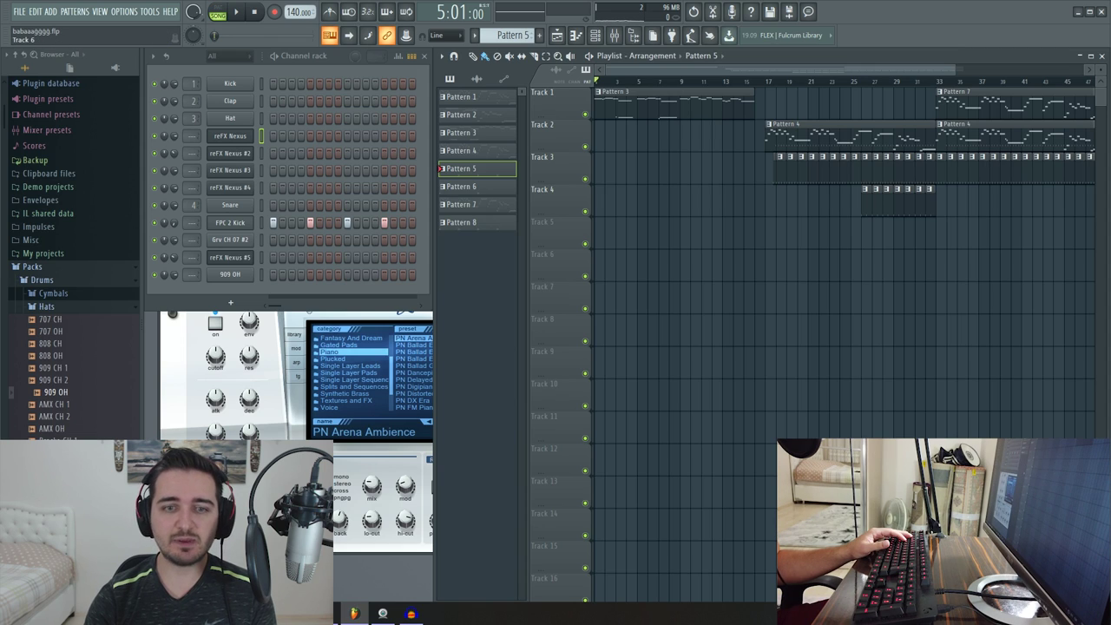
{"action": "key", "text": "space"}
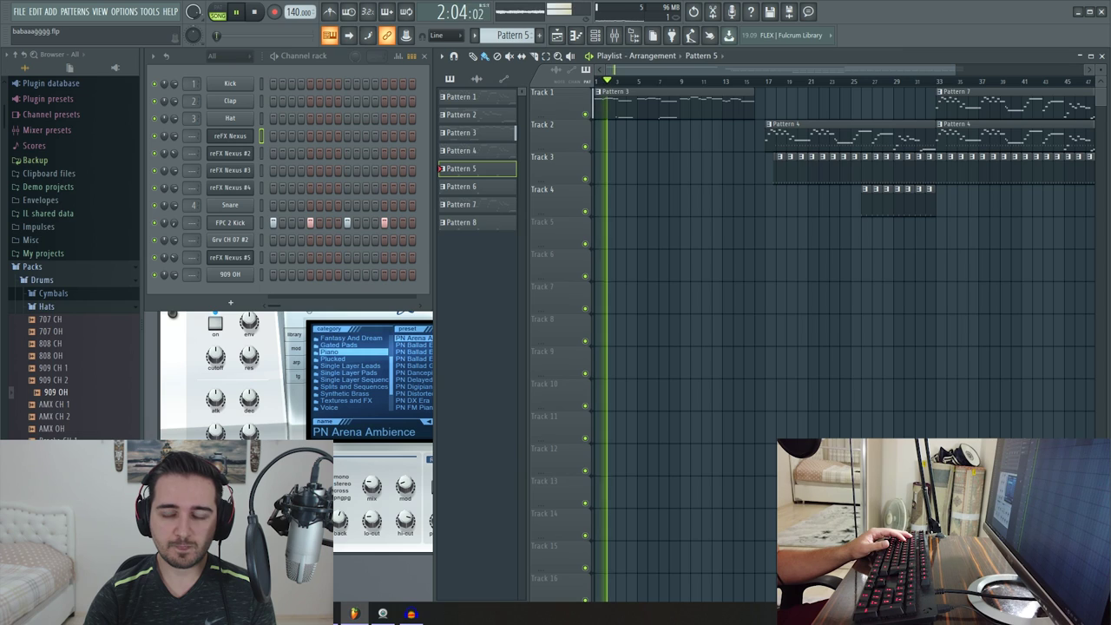
{"action": "scroll", "coordinate": [771, 334], "scroll_direction": "down", "scroll_amount": 2}
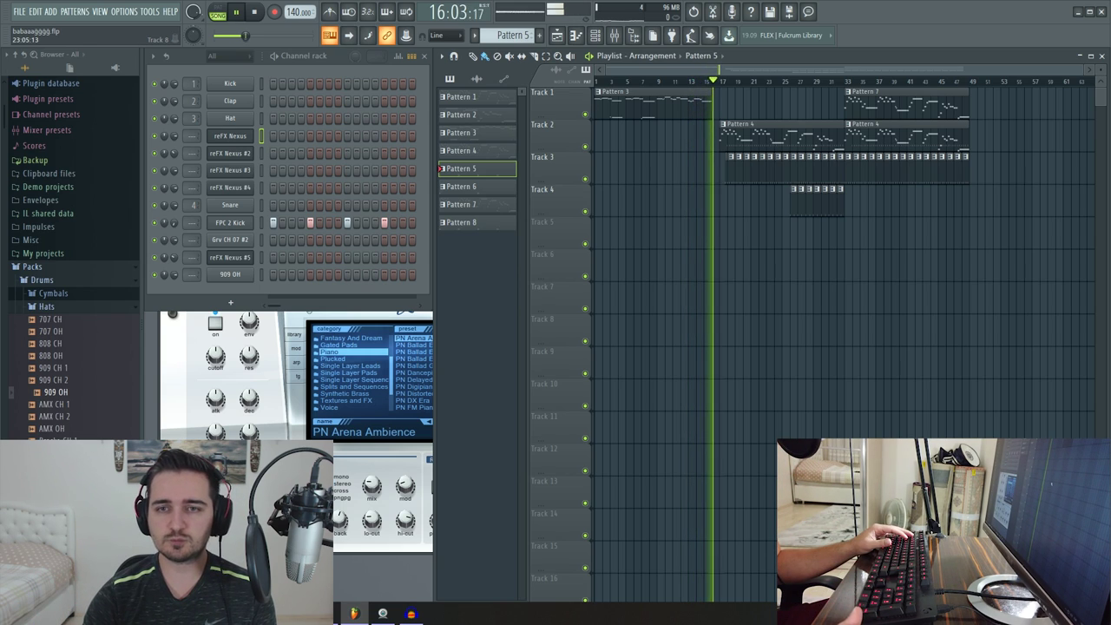
{"action": "key", "text": "space"}
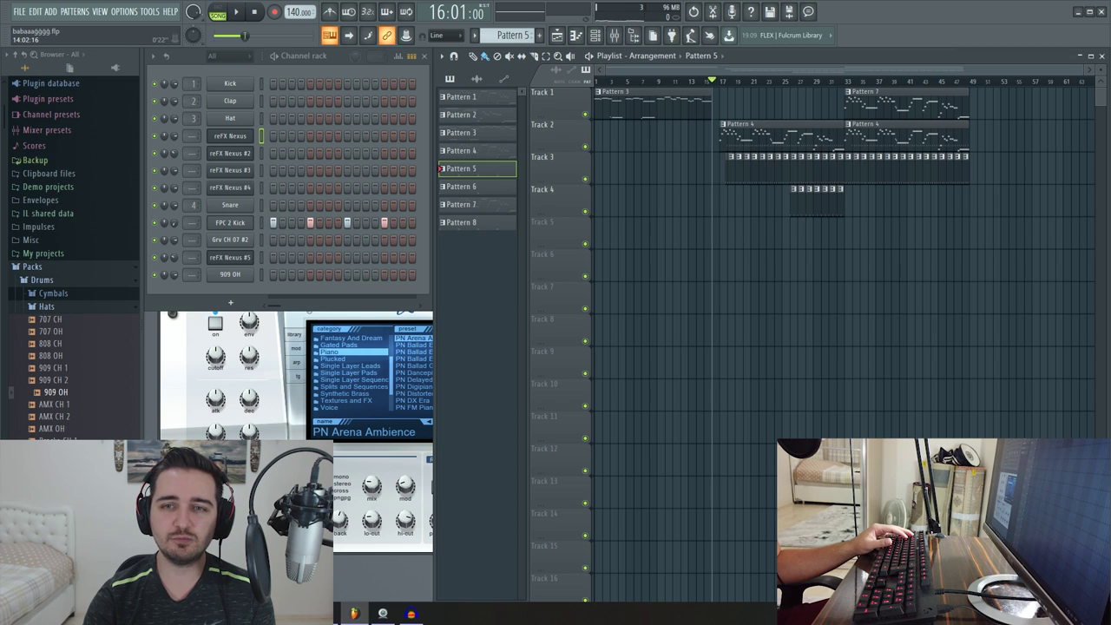
- Move the arrangement's playback position to bar 14 and play from there into the section with the added patterns
{"action": "left_click", "coordinate": [699, 81]}
{"action": "key", "text": "space"}
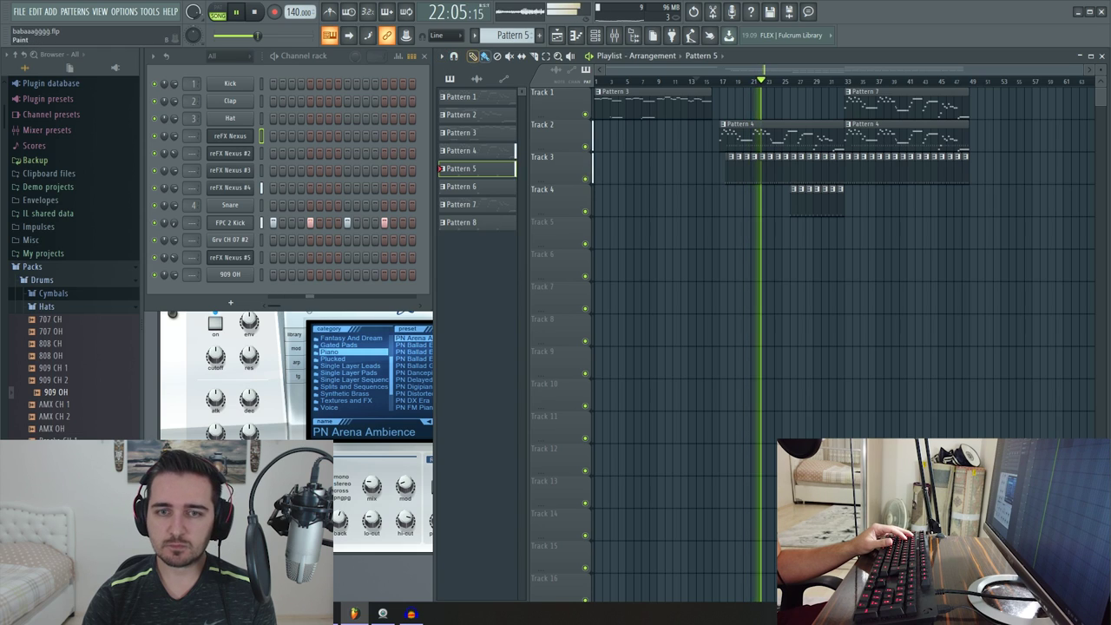
{"action": "key", "text": "space"}
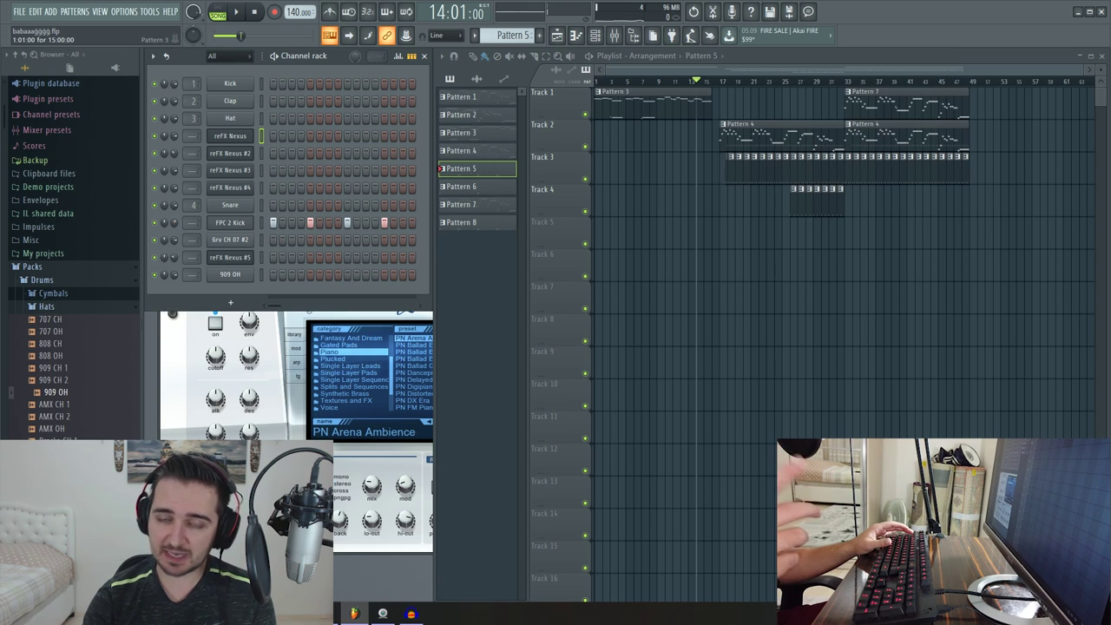
{"action": "key", "text": "space"}
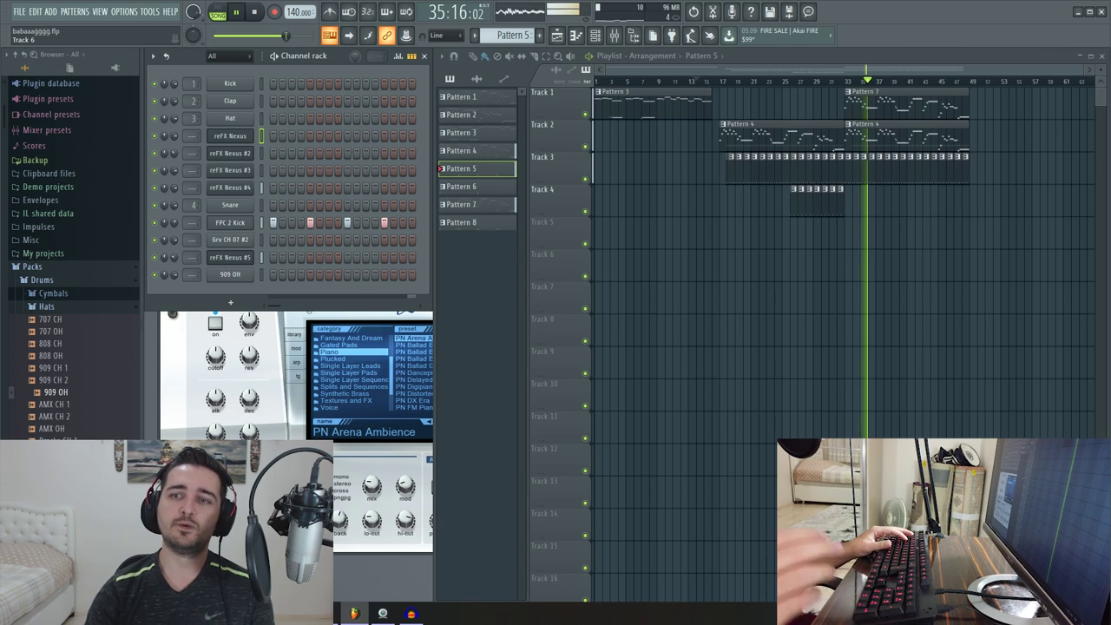
- Replay the arrangement from bar 16 to hear where Pattern 4 enters
{"action": "key", "text": "space"}
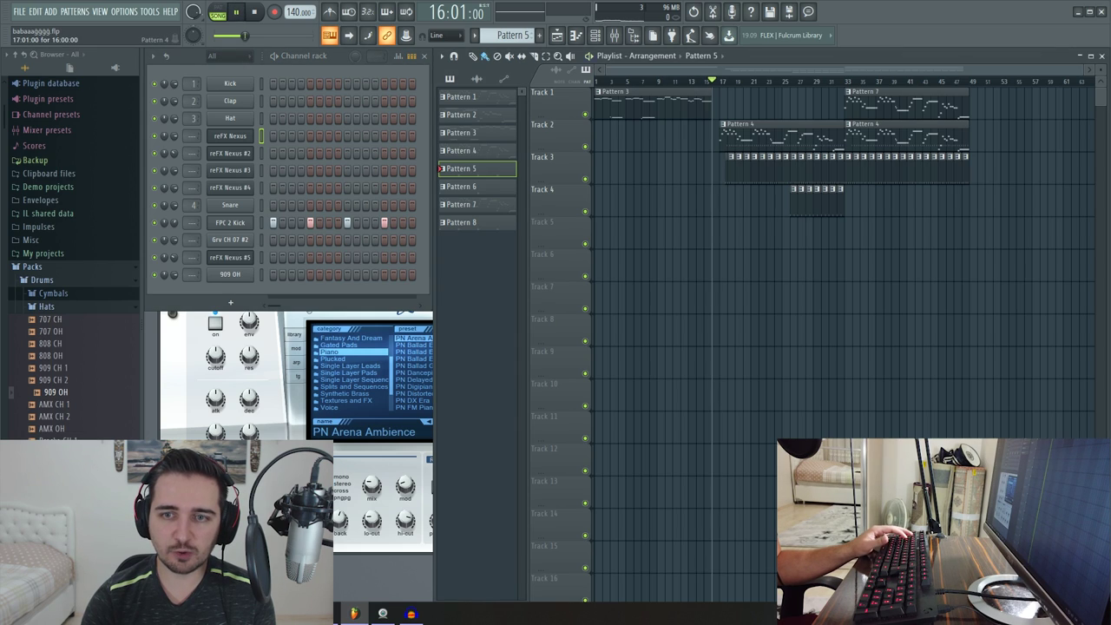
{"action": "key", "text": "space"}
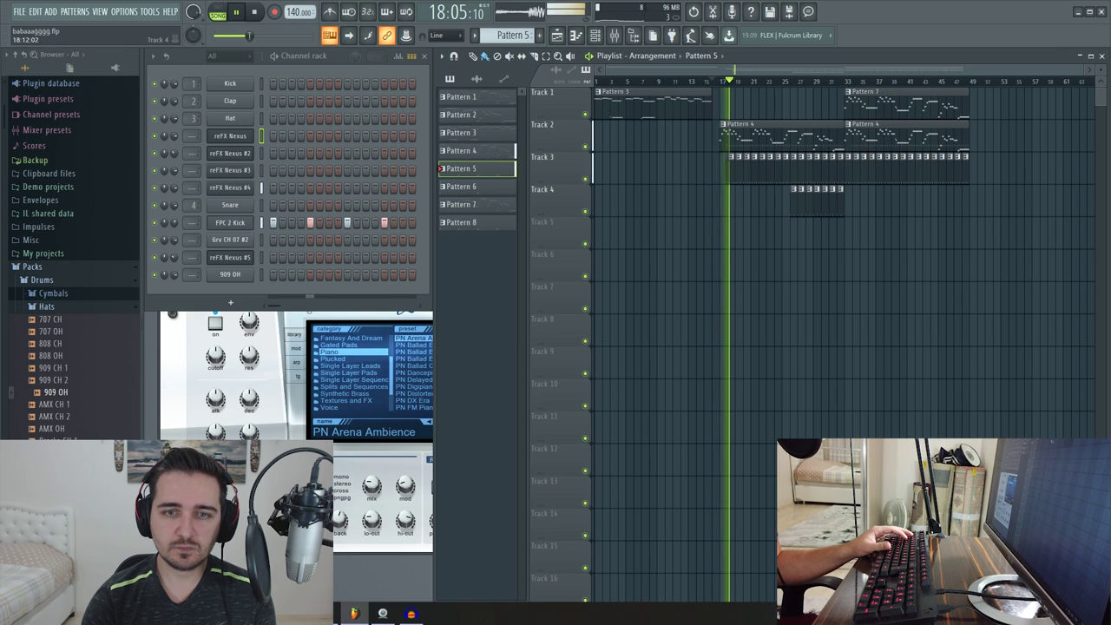
{"action": "key", "text": "space"}
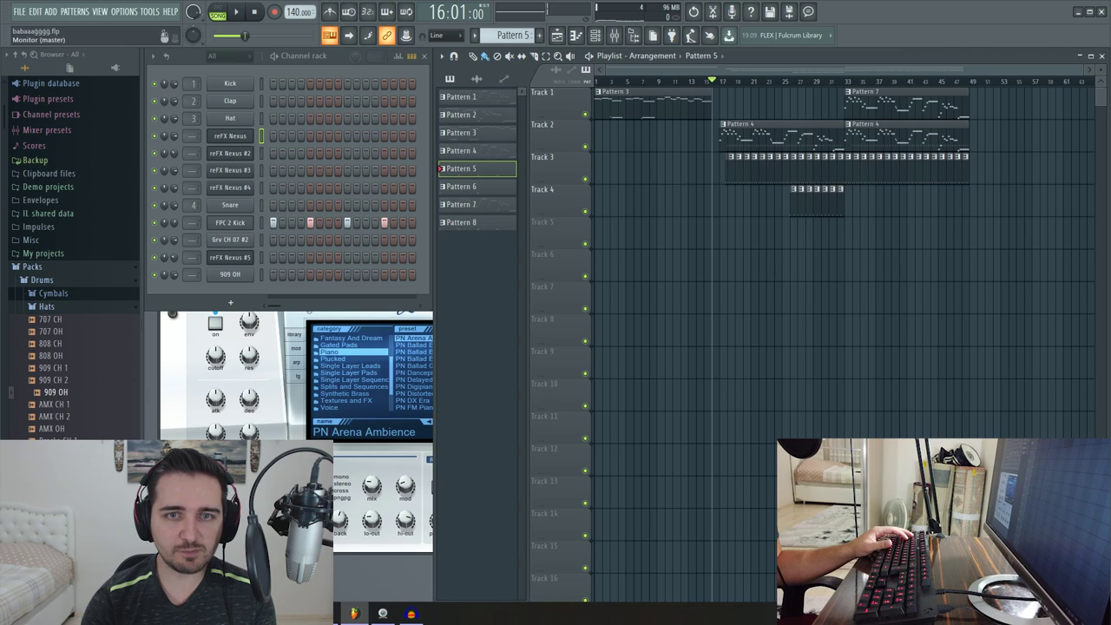
- Select Pattern 4, switch playback to pattern mode, and play it on its own
{"action": "scroll", "coordinate": [507, 35], "scroll_direction": "up", "scroll_amount": 1}
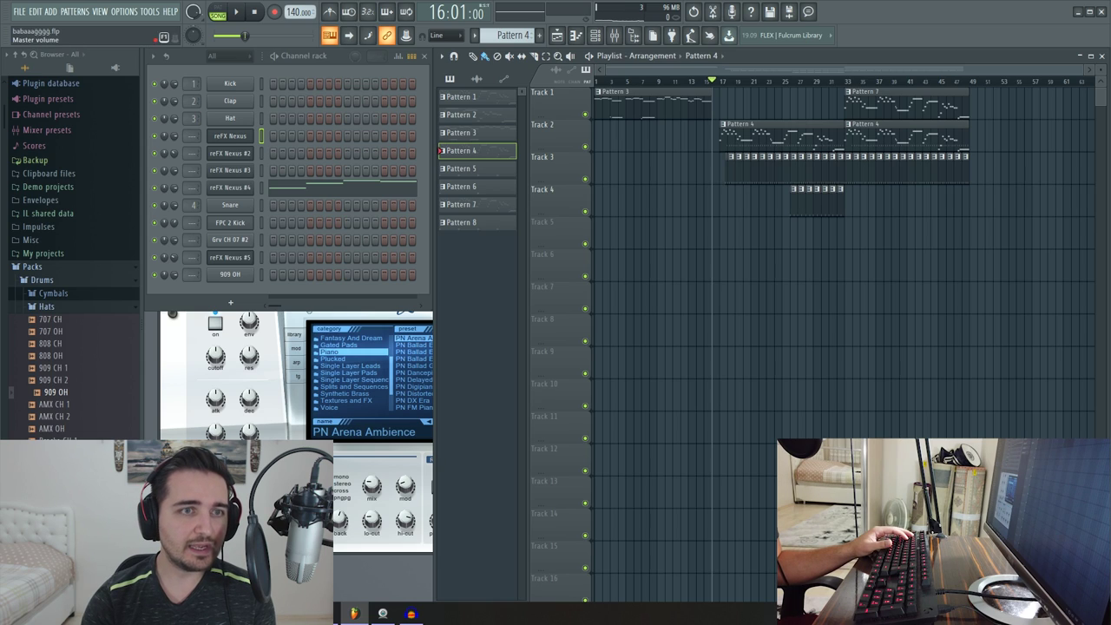
{"action": "key", "text": "l"}
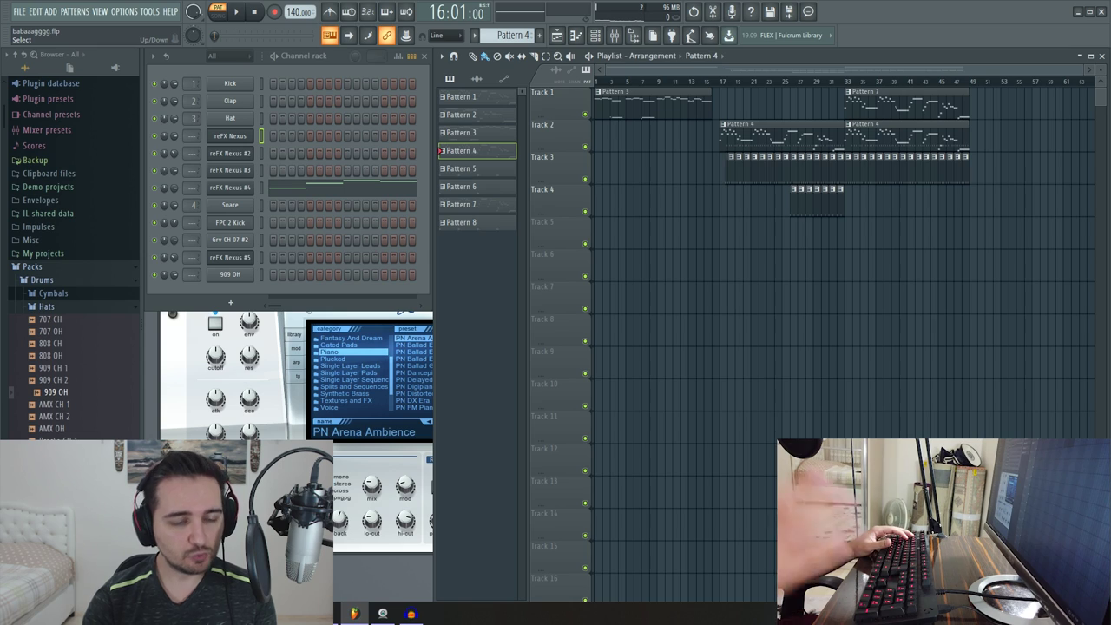
{"action": "key", "text": "space"}
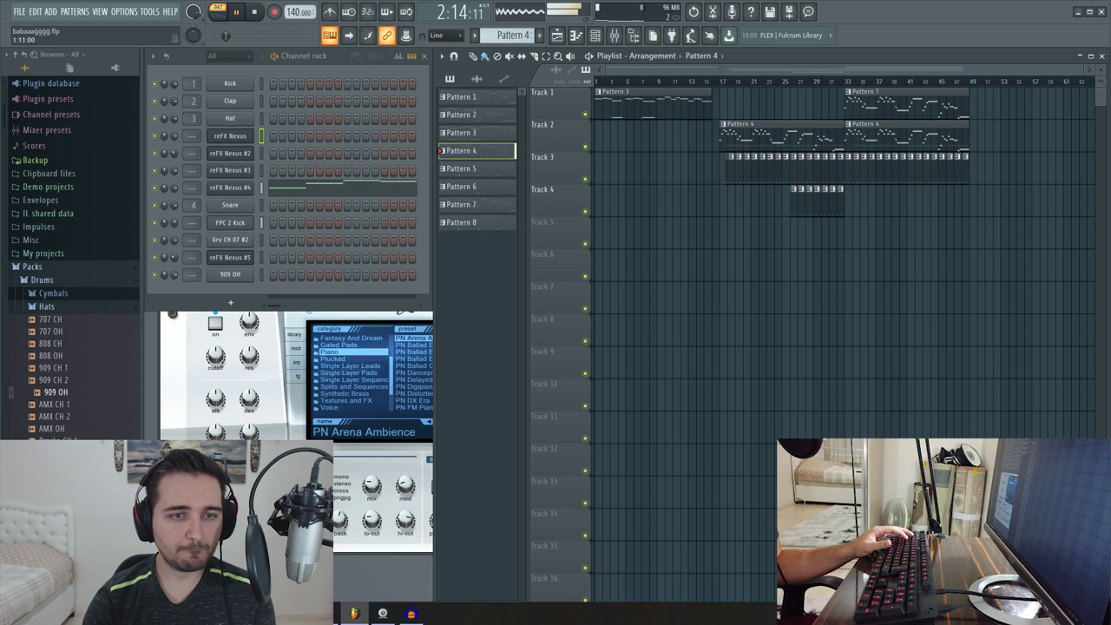
{"action": "key", "text": "space"}
- Open Pattern 4's piano roll to view the reFX Nexus #4 melody, play its opening bars, and close it
{"action": "key", "text": "F7"}
{"action": "scroll", "coordinate": [528, 262], "scroll_direction": "down", "scroll_amount": 1}
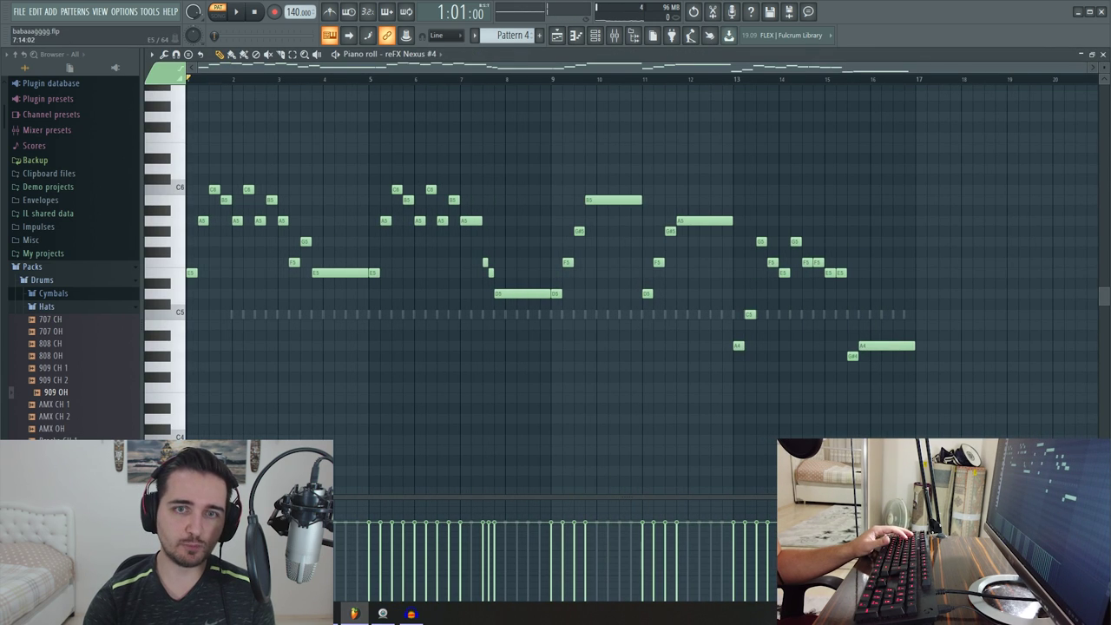
{"action": "key", "text": "space"}
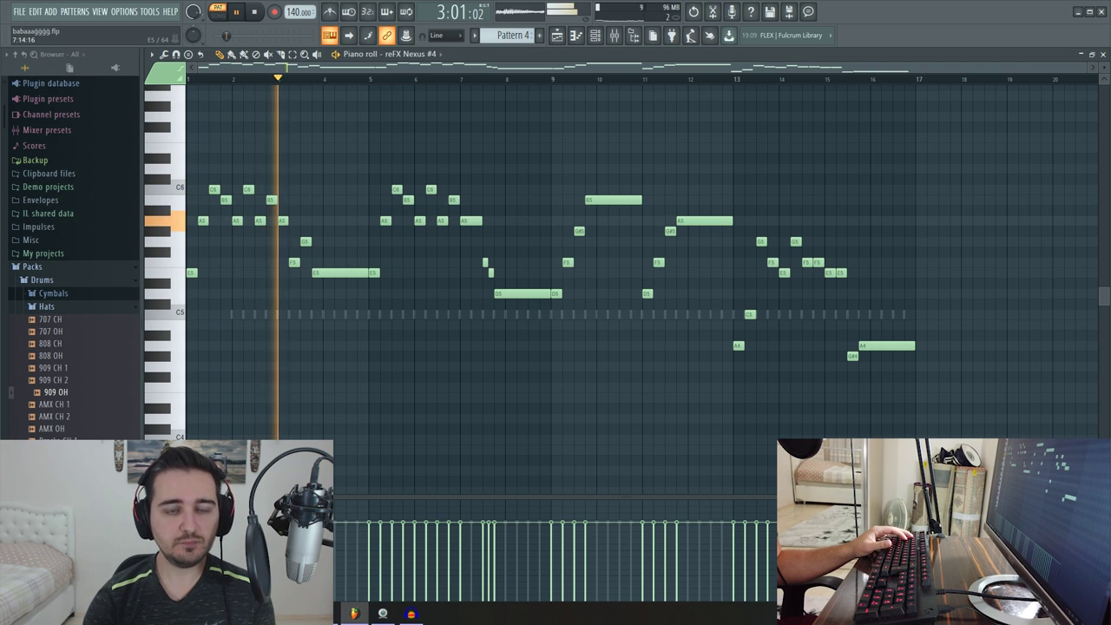
{"action": "key", "text": "space"}
{"action": "key", "text": "F7"}
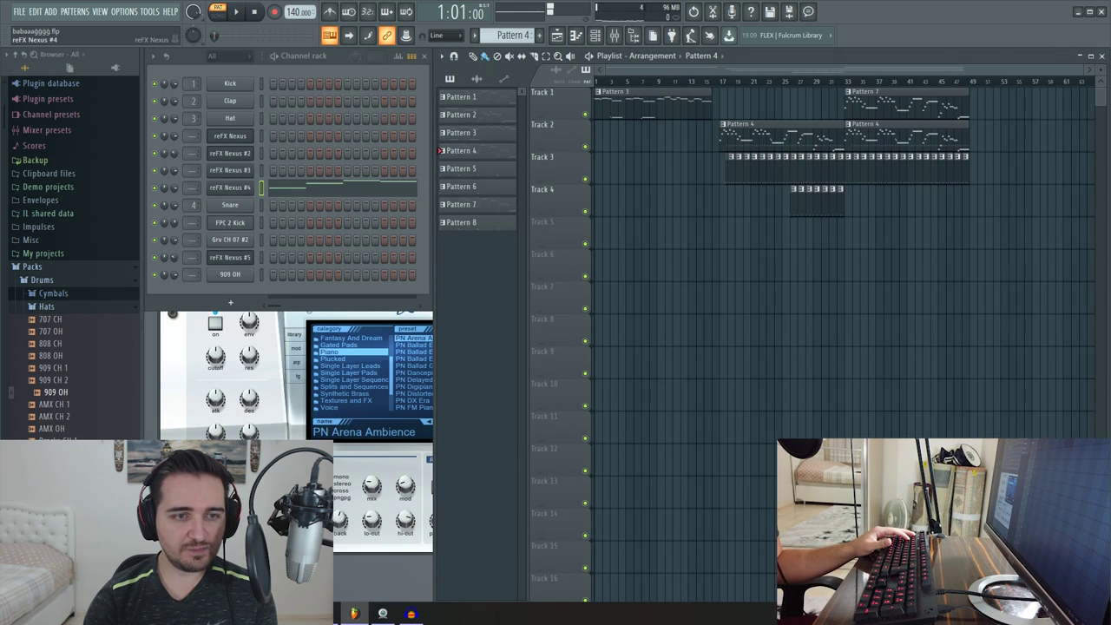
- Open the reFX Nexus #4 instrument beside the channel rack and audition its current preset with a few single notes
{"action": "left_click", "coordinate": [230, 188]}
{"action": "left_click_drag", "start_coordinate": [347, 279], "coordinate": [642, 286]}
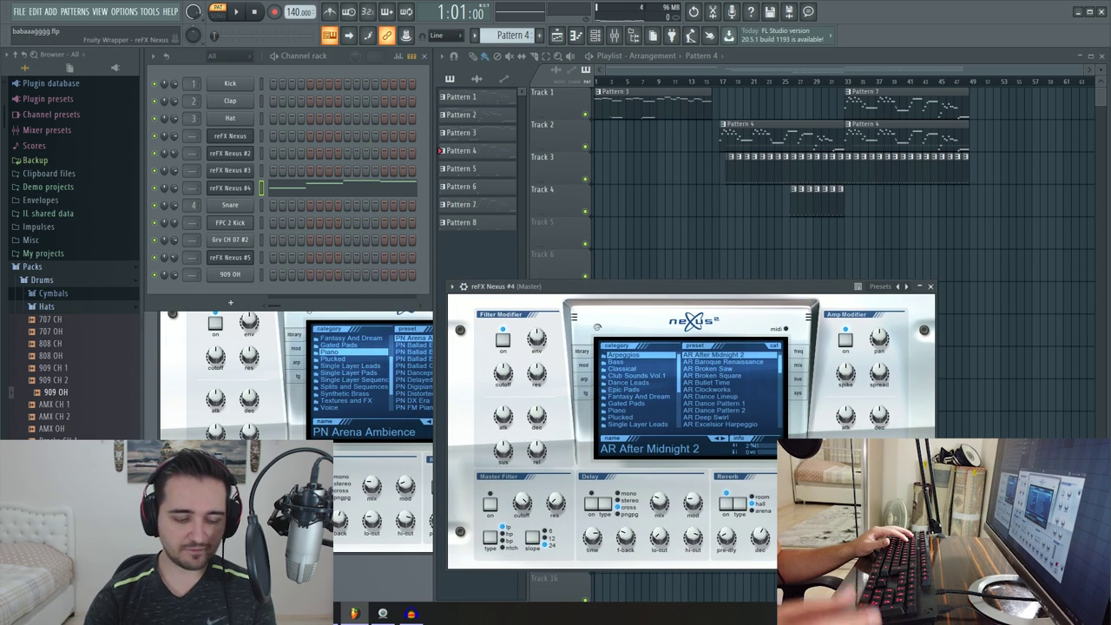
{"action": "key", "text": "y"}
{"action": "key", "text": "o"}
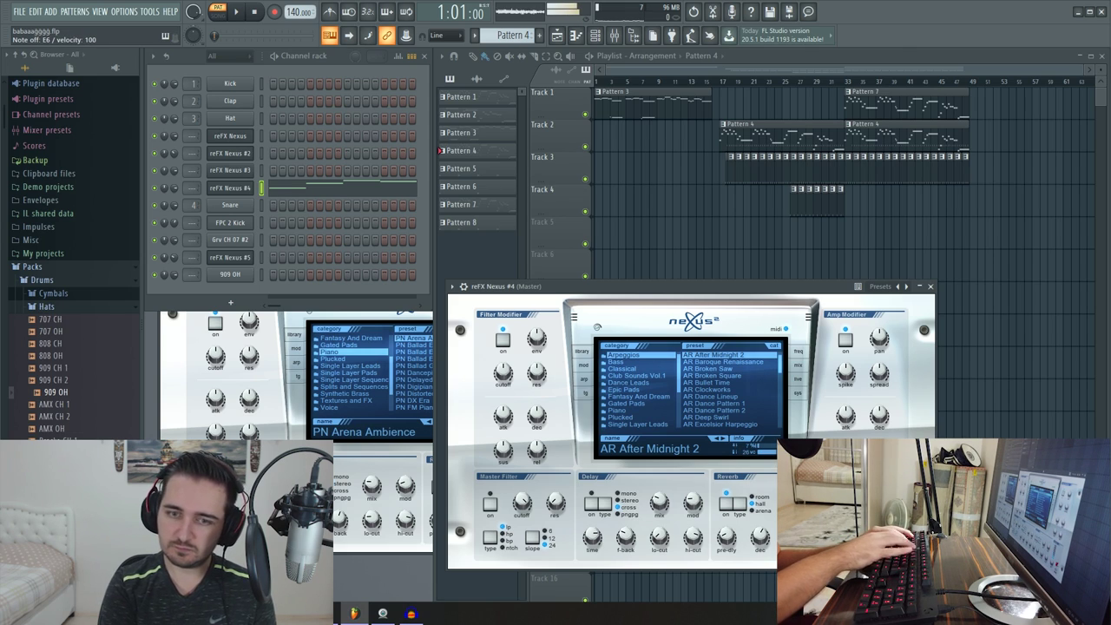
{"action": "key", "text": "q"}
{"action": "key", "text": "u"}
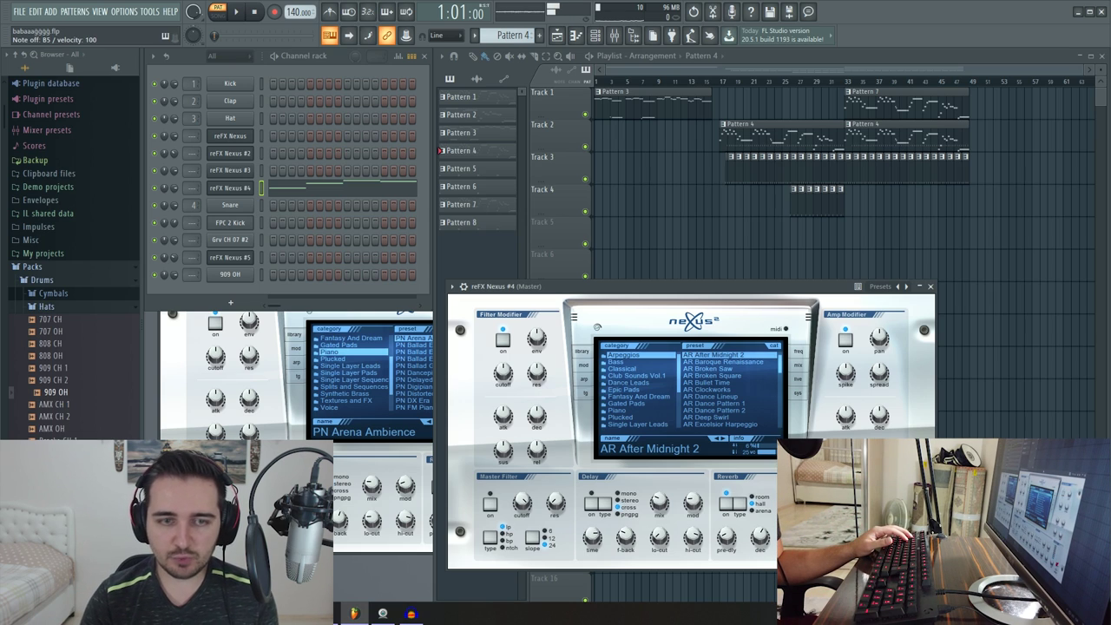
{"action": "key", "text": "F7"}
{"action": "key", "text": "F7"}
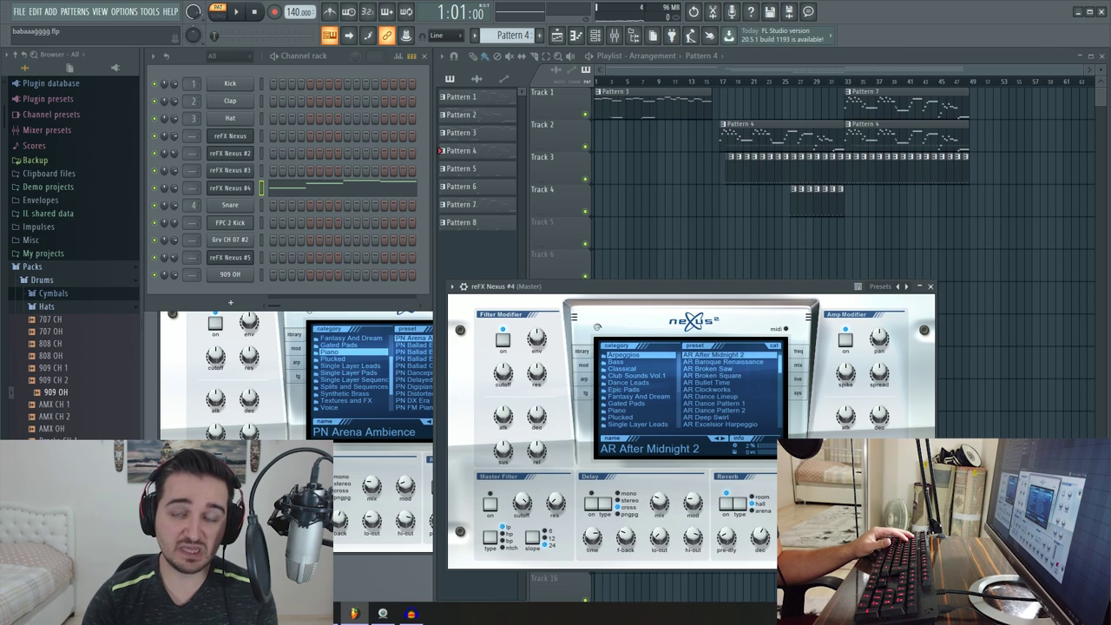
- Load the AR Bullet Time preset in reFX Nexus #4 and play Pattern 4 with it
{"action": "left_click", "coordinate": [704, 382]}
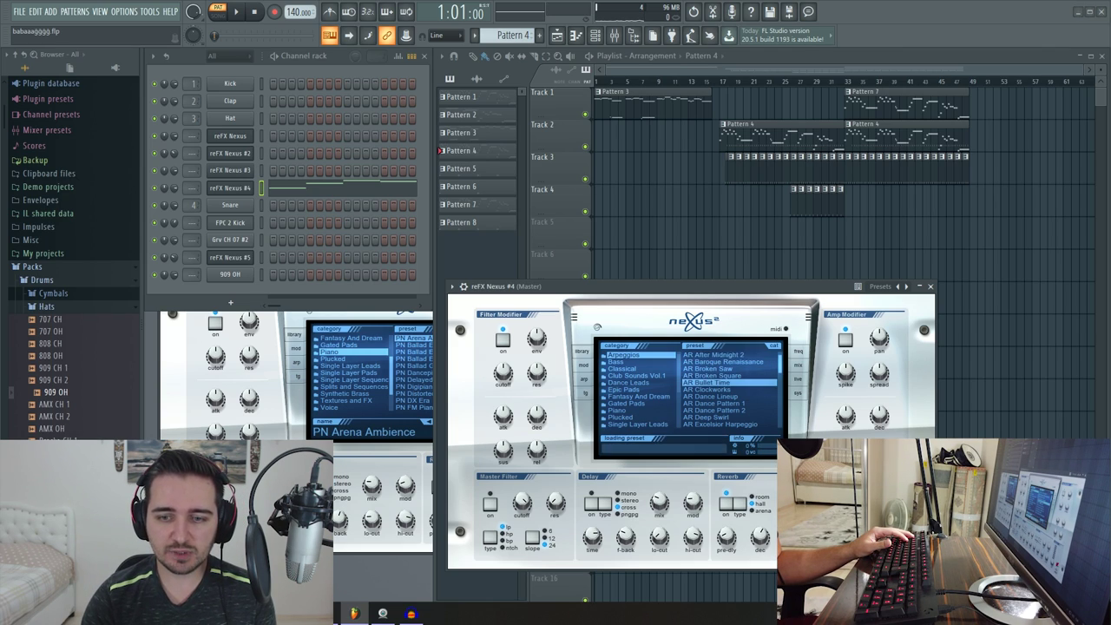
{"action": "key", "text": "space"}
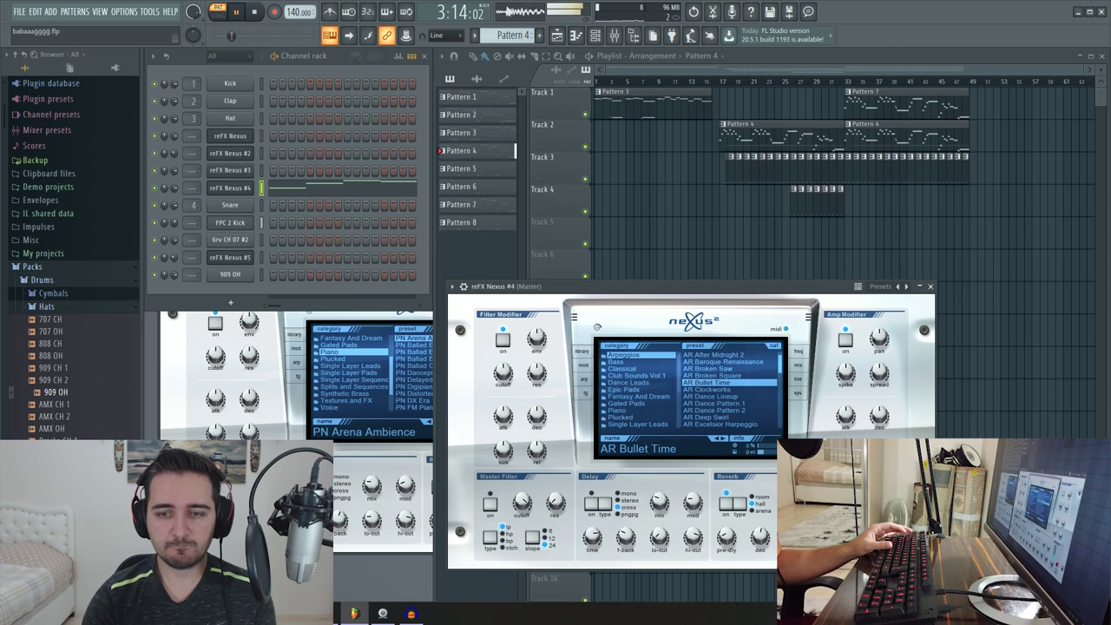
{"action": "key", "text": "space"}
- Load the AR Dance Pattern 2 preset and audition Pattern 4 with it while browsing the arpeggio presets
{"action": "left_click", "coordinate": [713, 409]}
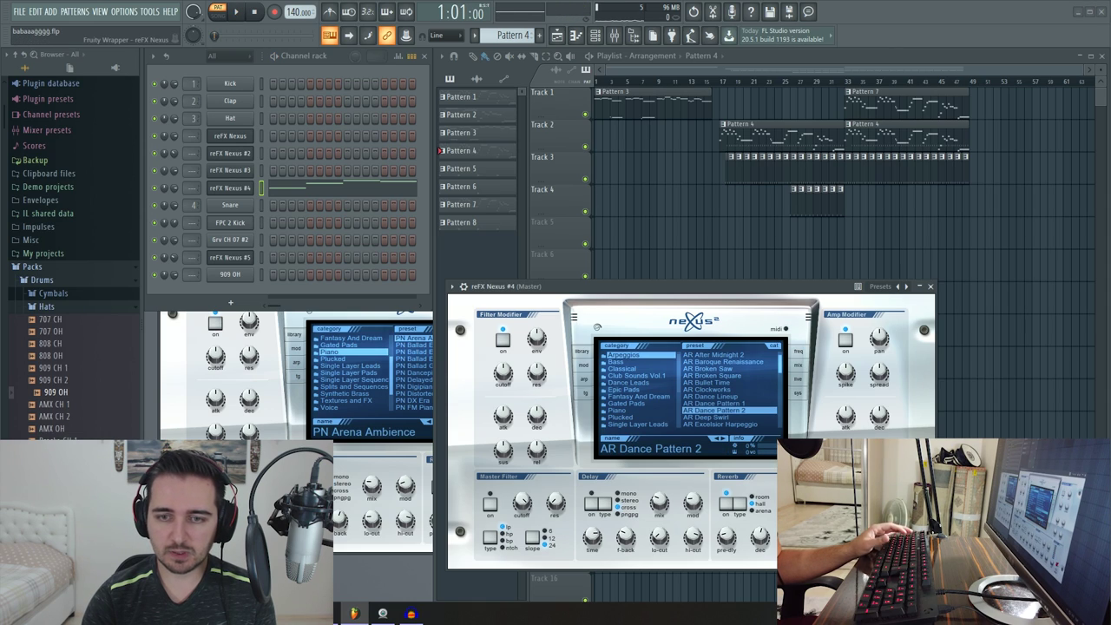
{"action": "key", "text": "space"}
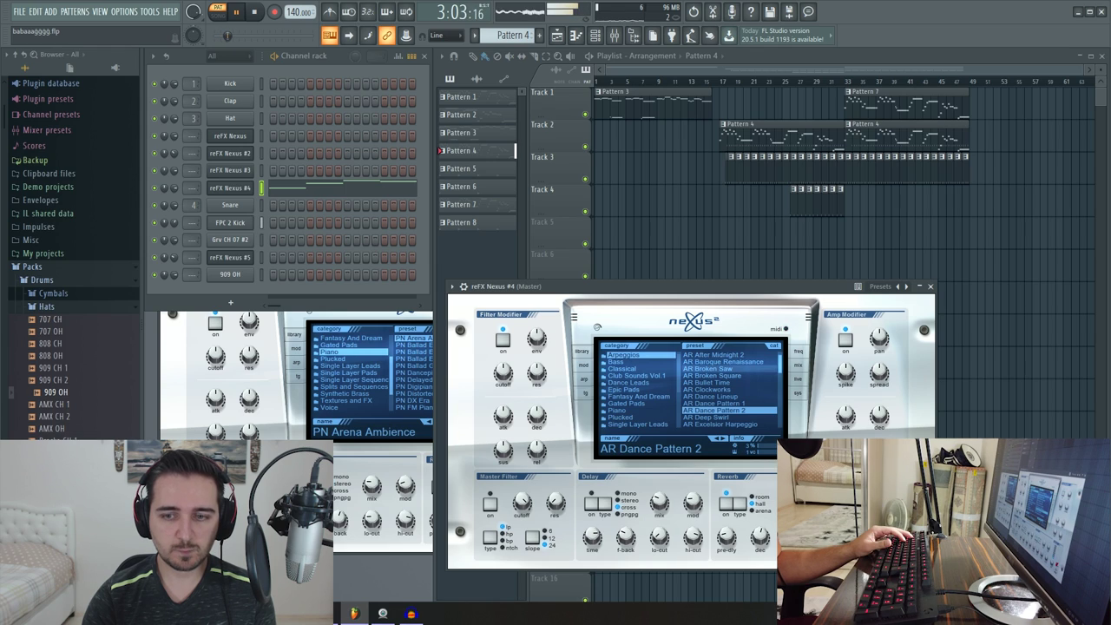
{"action": "left_click_drag", "start_coordinate": [780, 361], "coordinate": [779, 365]}
{"action": "scroll", "coordinate": [729, 389], "scroll_direction": "down", "scroll_amount": 6}
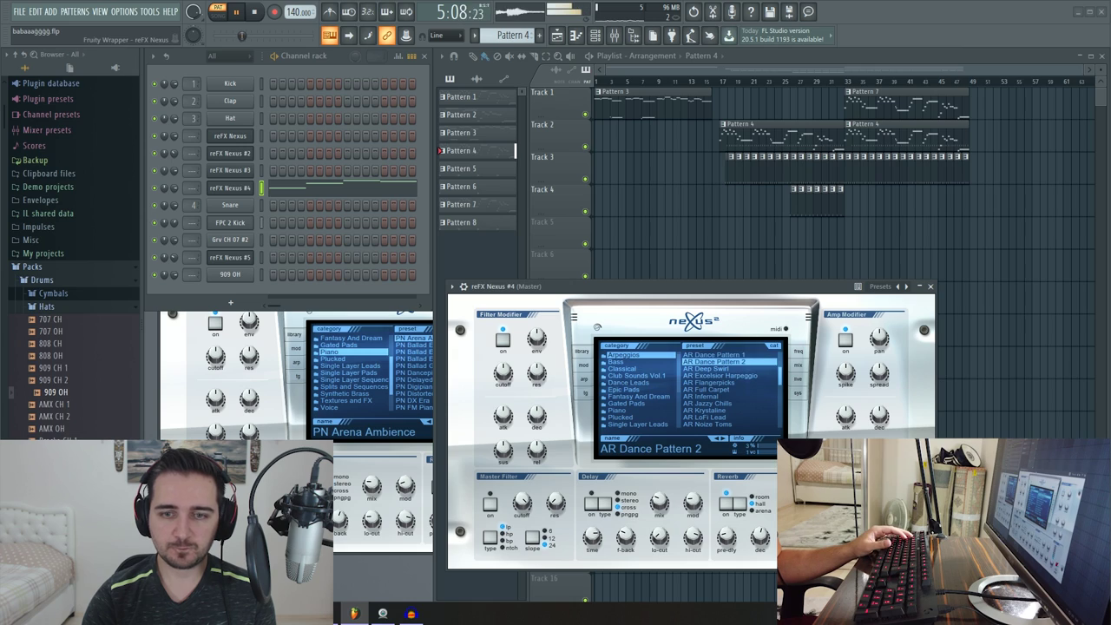
{"action": "key", "text": "space"}
- Try the AR Jazzy Chills preset on the Pattern 4 melody
{"action": "left_click", "coordinate": [729, 402]}
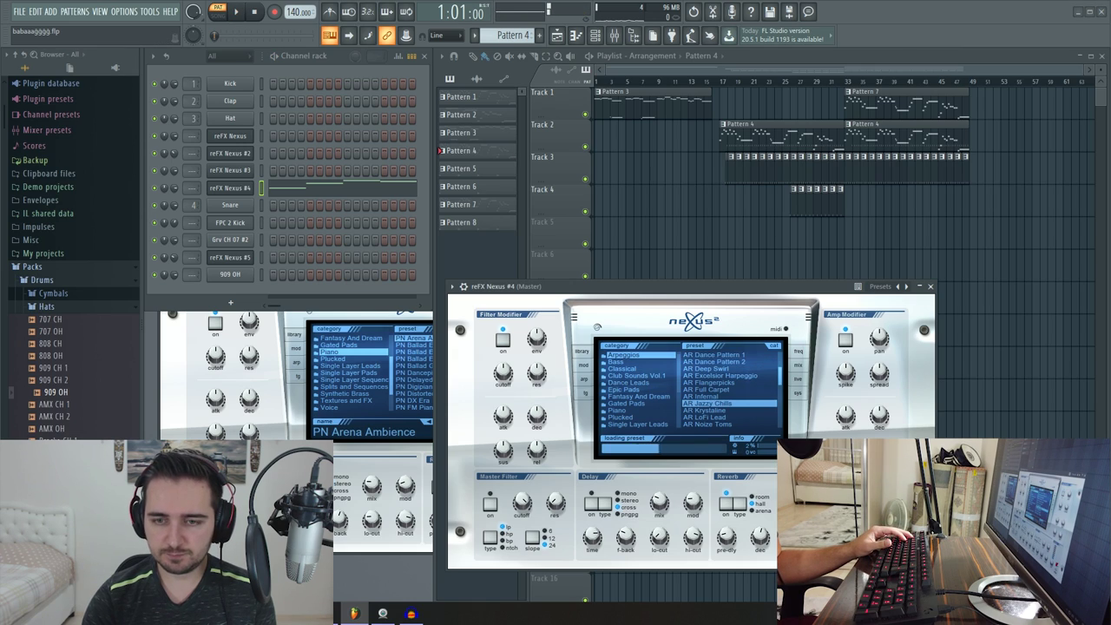
{"action": "key", "text": "space"}
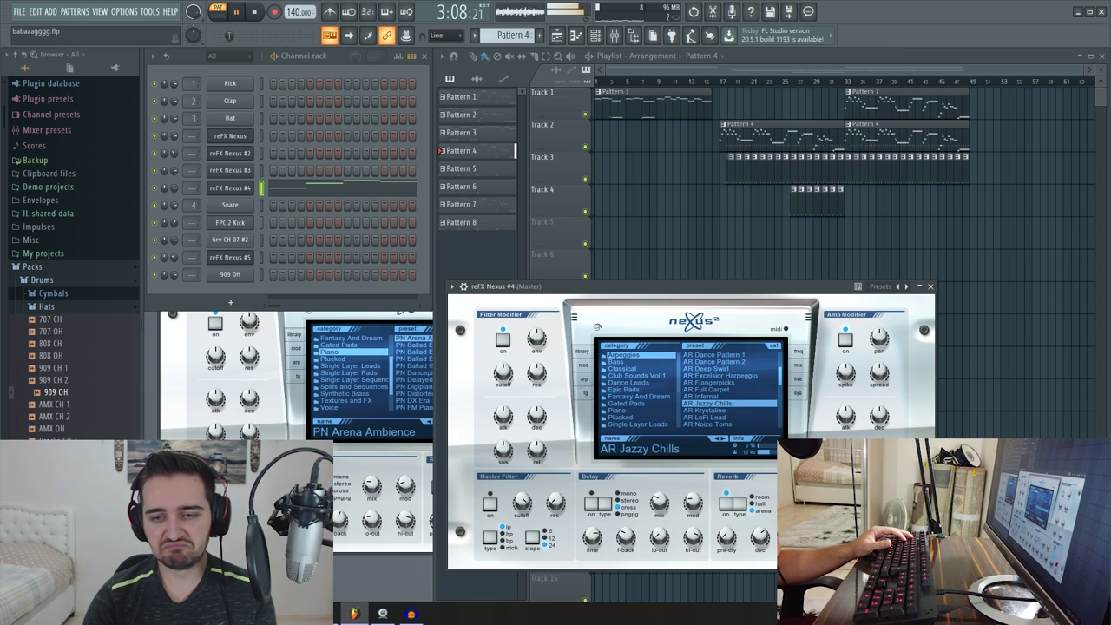
{"action": "key", "text": "space"}
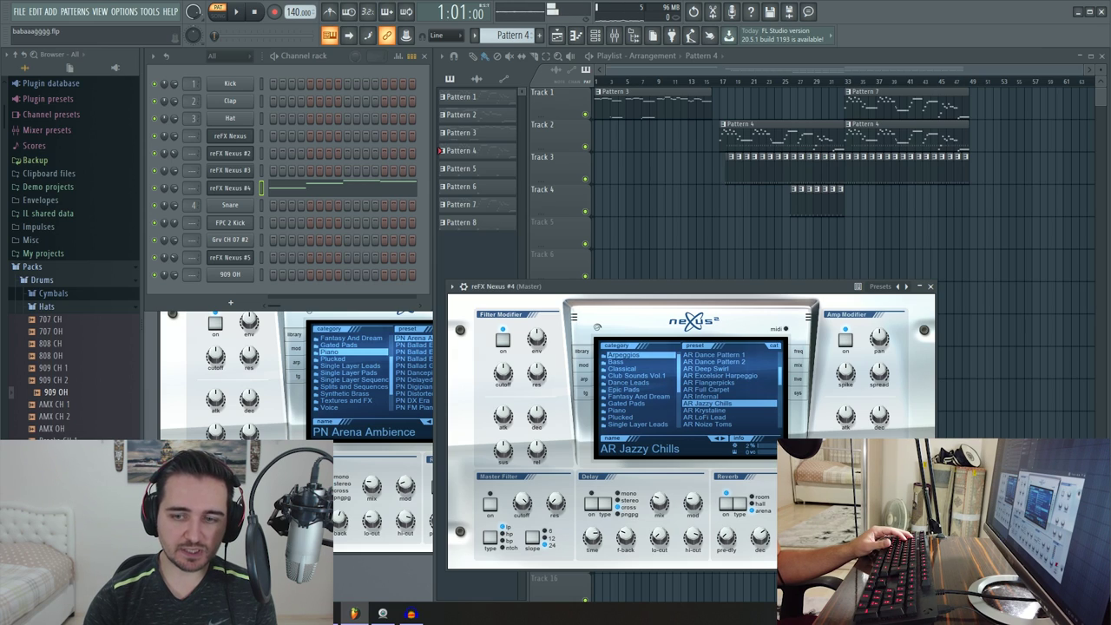
- Find the AR String Runs preset among the arpeggios, load it, and briefly play Pattern 4
{"action": "left_click_drag", "start_coordinate": [780, 376], "coordinate": [780, 386]}
{"action": "scroll", "coordinate": [729, 389], "scroll_direction": "down", "scroll_amount": 1}
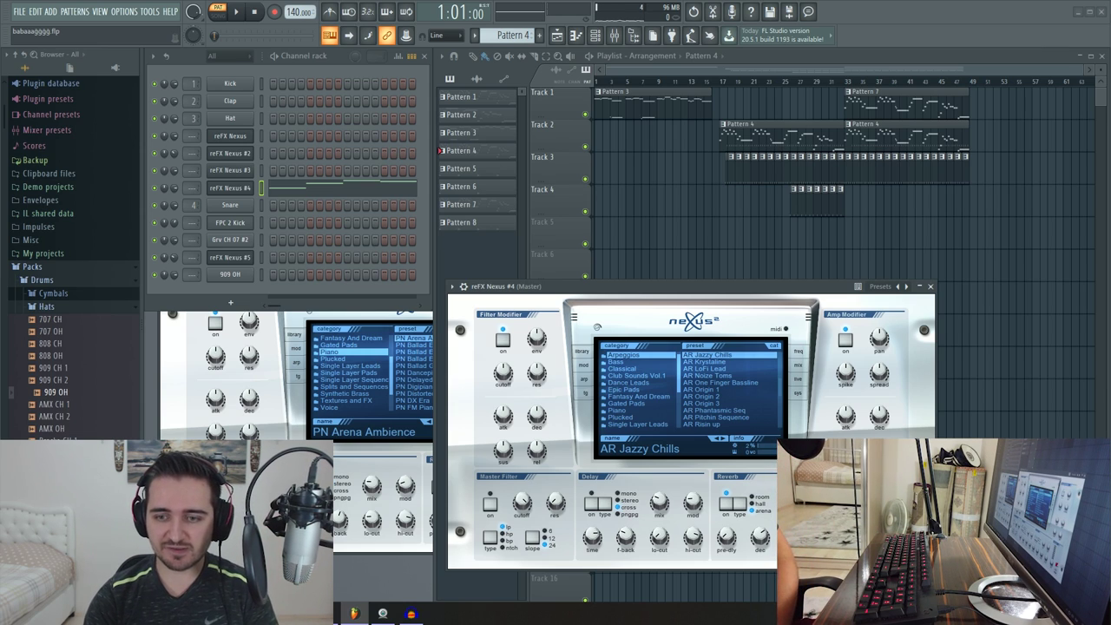
{"action": "scroll", "coordinate": [729, 389], "scroll_direction": "down", "scroll_amount": 3}
{"action": "scroll", "coordinate": [729, 388], "scroll_direction": "down", "scroll_amount": 3}
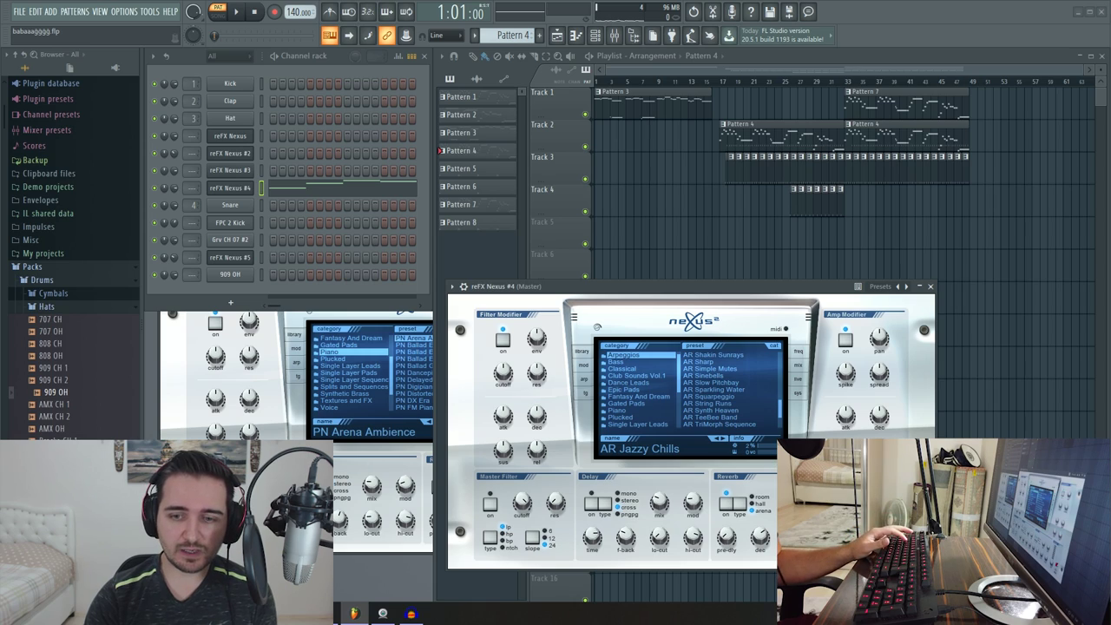
{"action": "left_click", "coordinate": [710, 403]}
{"action": "key", "text": "space"}
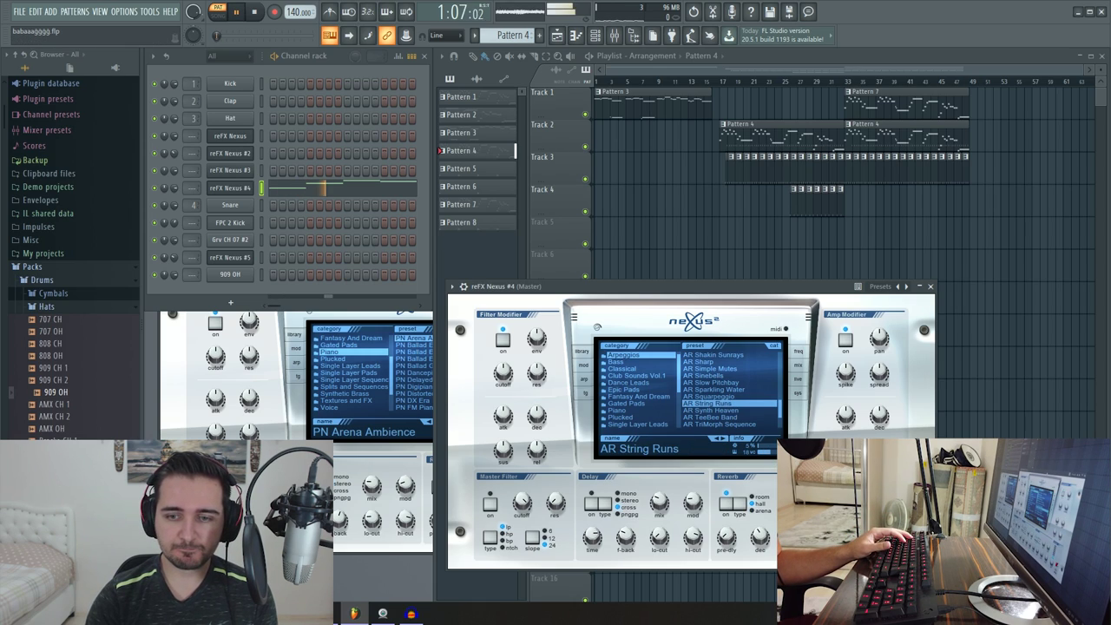
{"action": "key", "text": "space"}
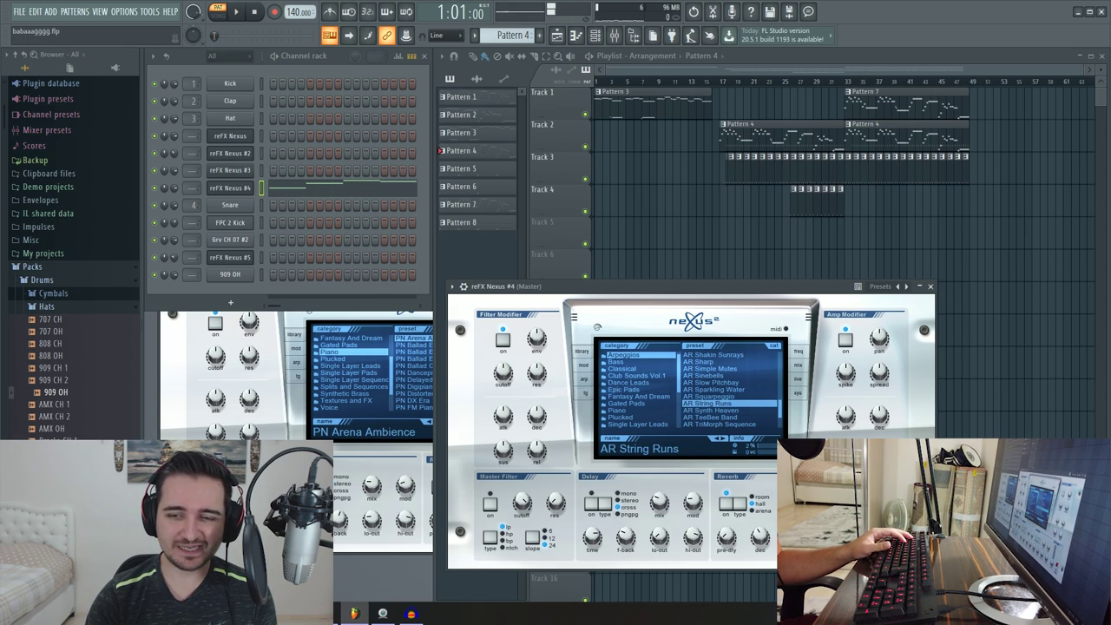
- Load the AR Whistling Sines arpeggio preset in reFX Nexus #4 and play Pattern 4 with it
{"action": "scroll", "coordinate": [729, 389], "scroll_direction": "down", "scroll_amount": 2}
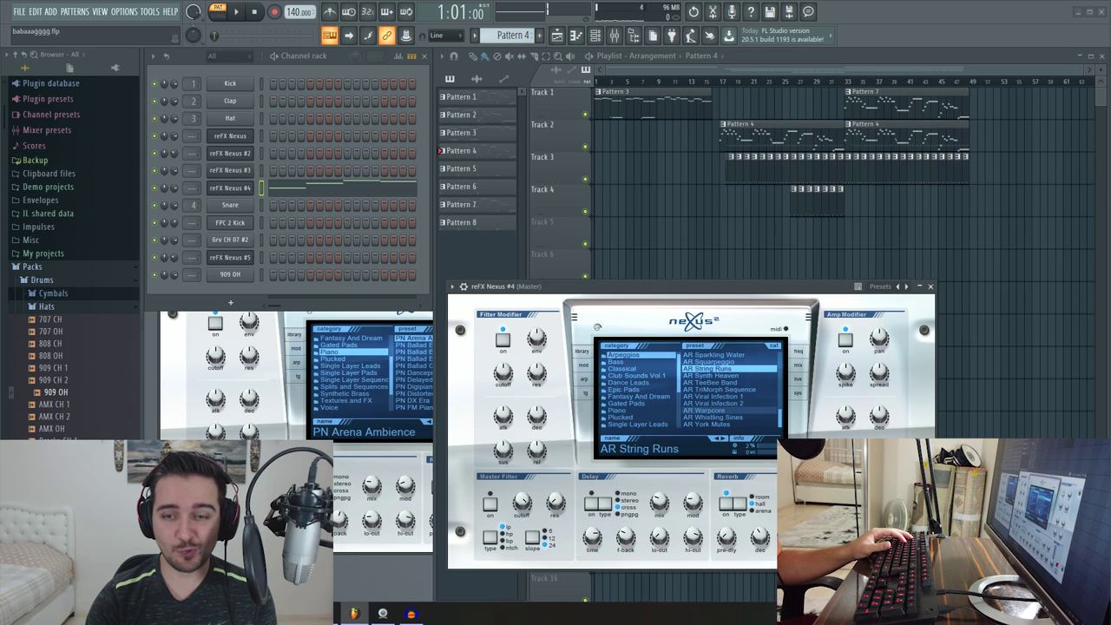
{"action": "left_click", "coordinate": [728, 418]}
{"action": "key", "text": "space"}
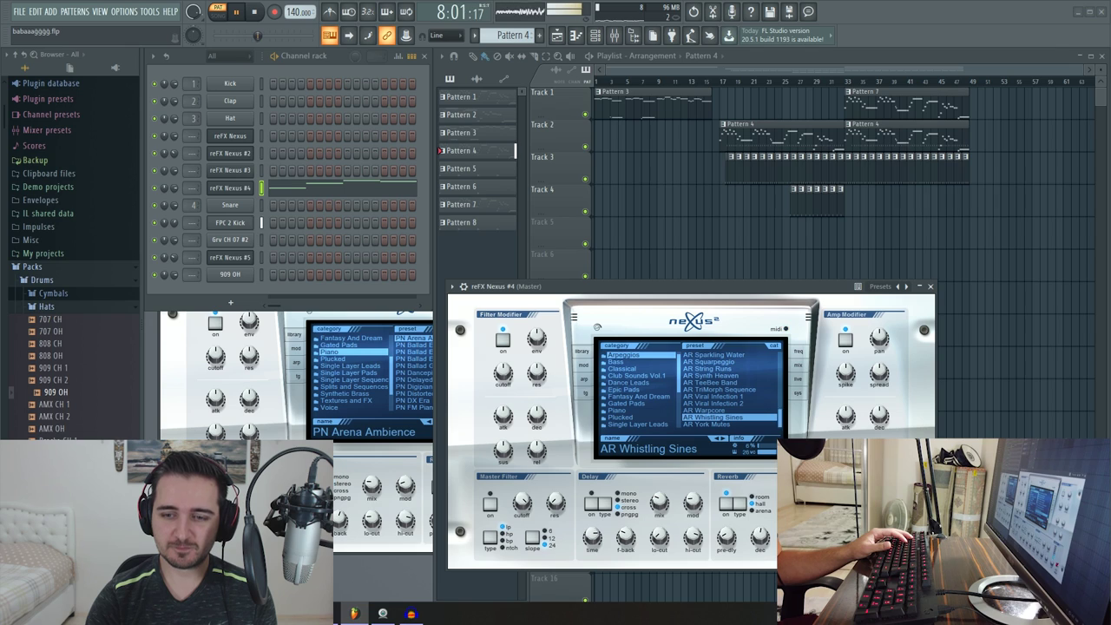
- Load the AR After Midnight 2 arpeggio preset in reFX Nexus #4 and briefly play Pattern 4 with it
{"action": "key", "text": "space"}
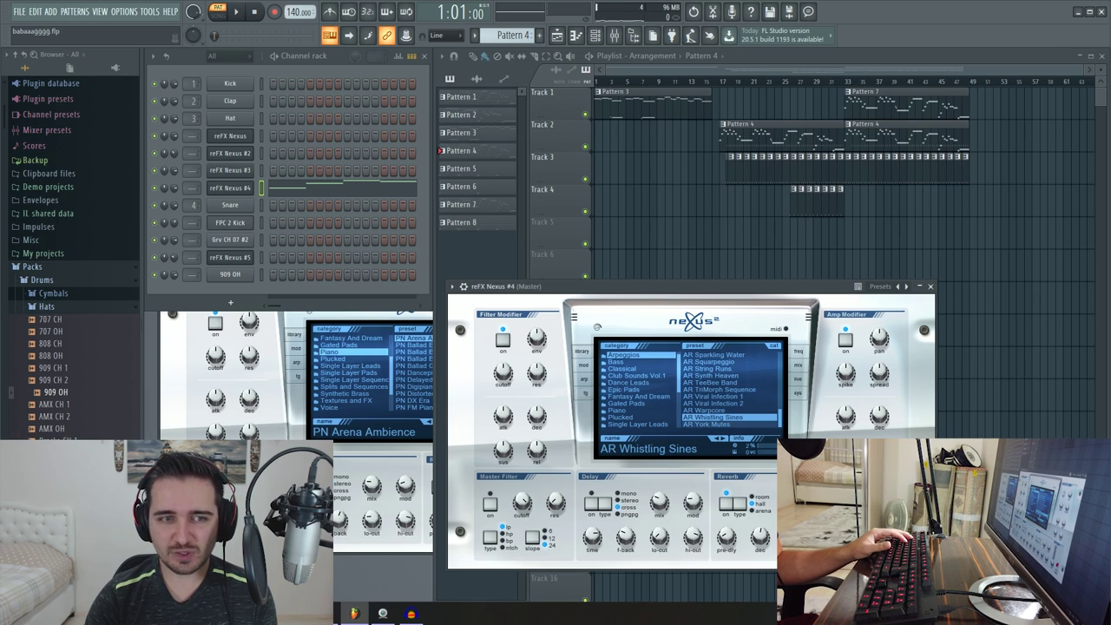
{"action": "left_click_drag", "start_coordinate": [778, 417], "coordinate": [779, 356]}
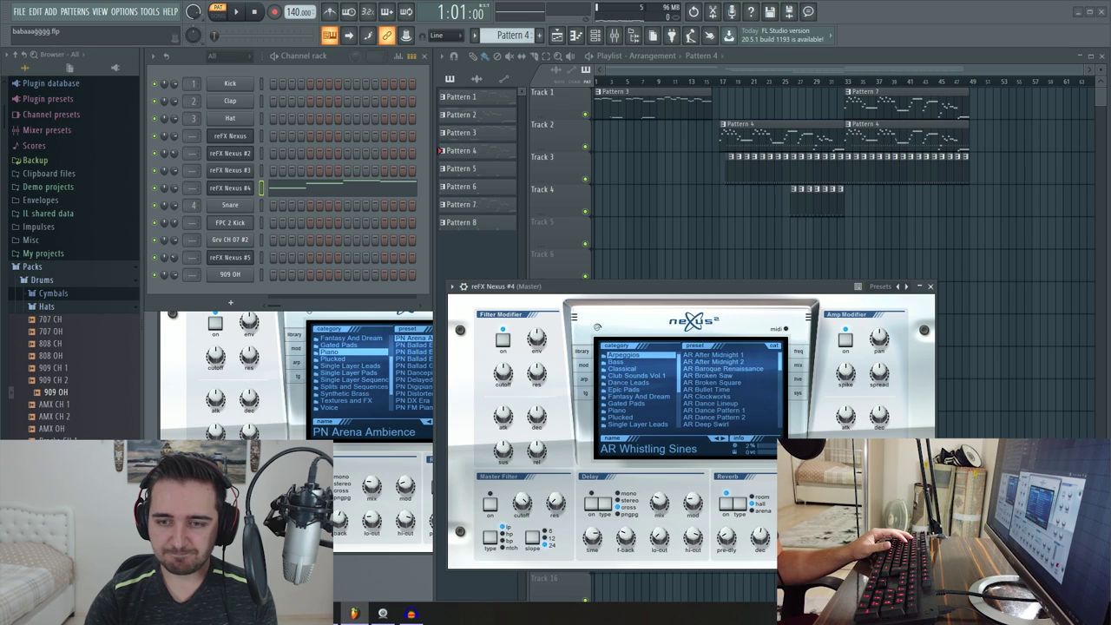
{"action": "left_click", "coordinate": [726, 361]}
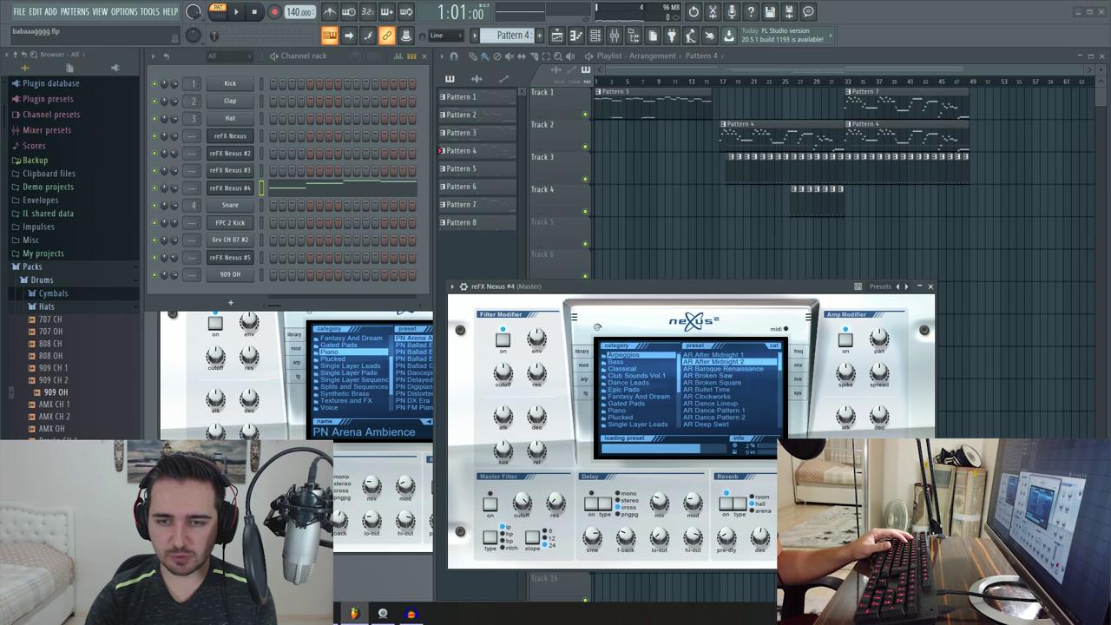
{"action": "key", "text": "space"}
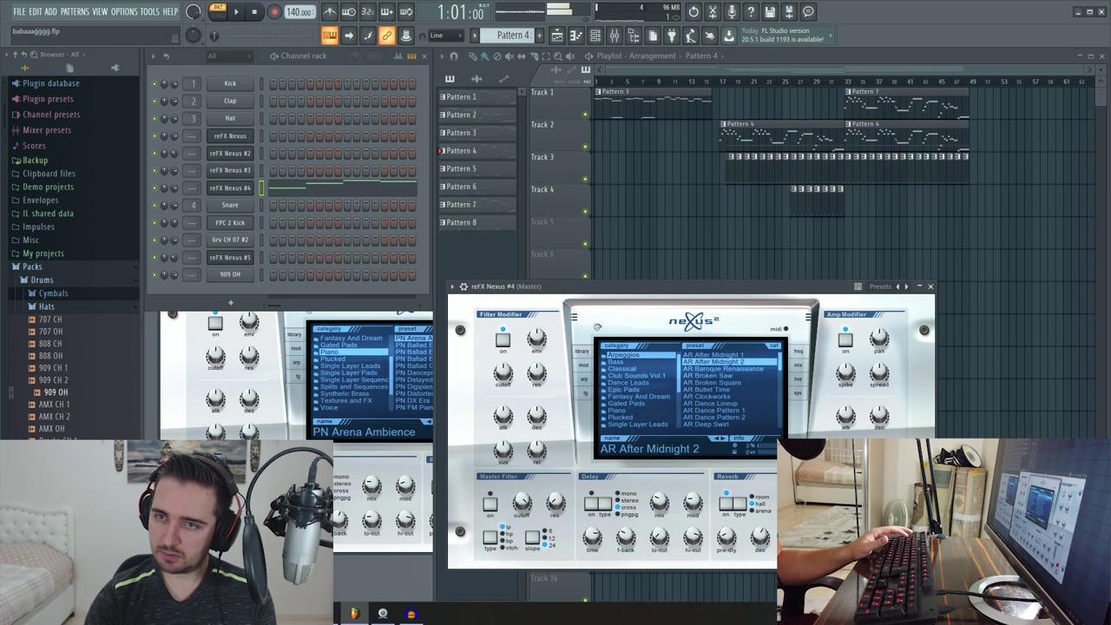
{"action": "key", "text": "space"}
- Minimize the reFX Nexus #4 window and move it aside while switching through the patterns to an empty Pattern 9
{"action": "left_click_drag", "start_coordinate": [659, 285], "coordinate": [532, 302]}
{"action": "left_click", "coordinate": [794, 302]}
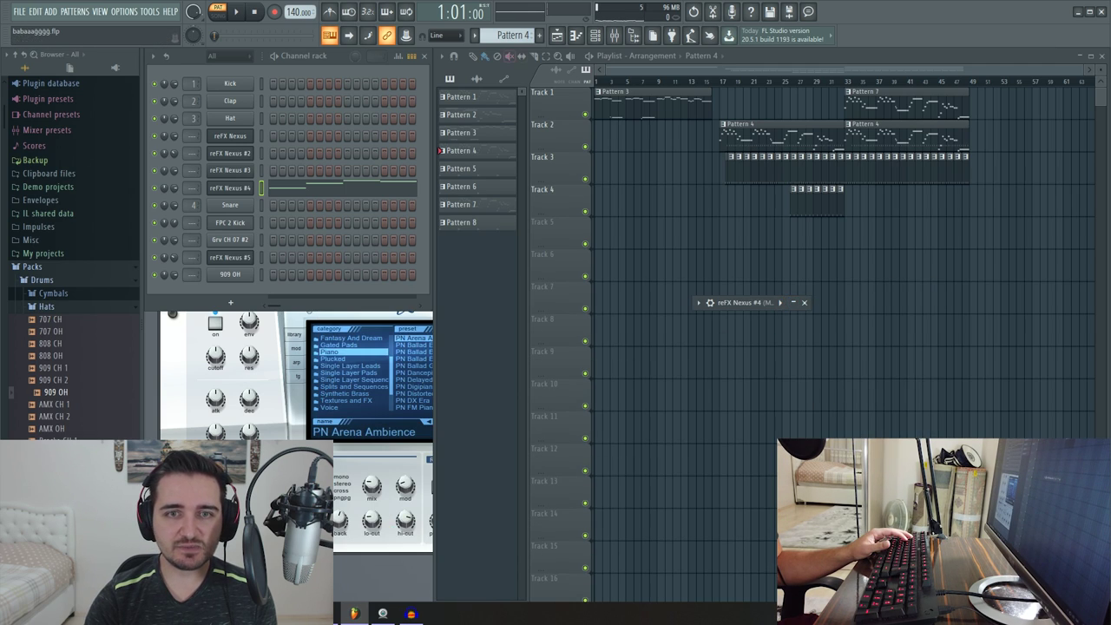
{"action": "scroll", "coordinate": [508, 35], "scroll_direction": "down", "scroll_amount": 4}
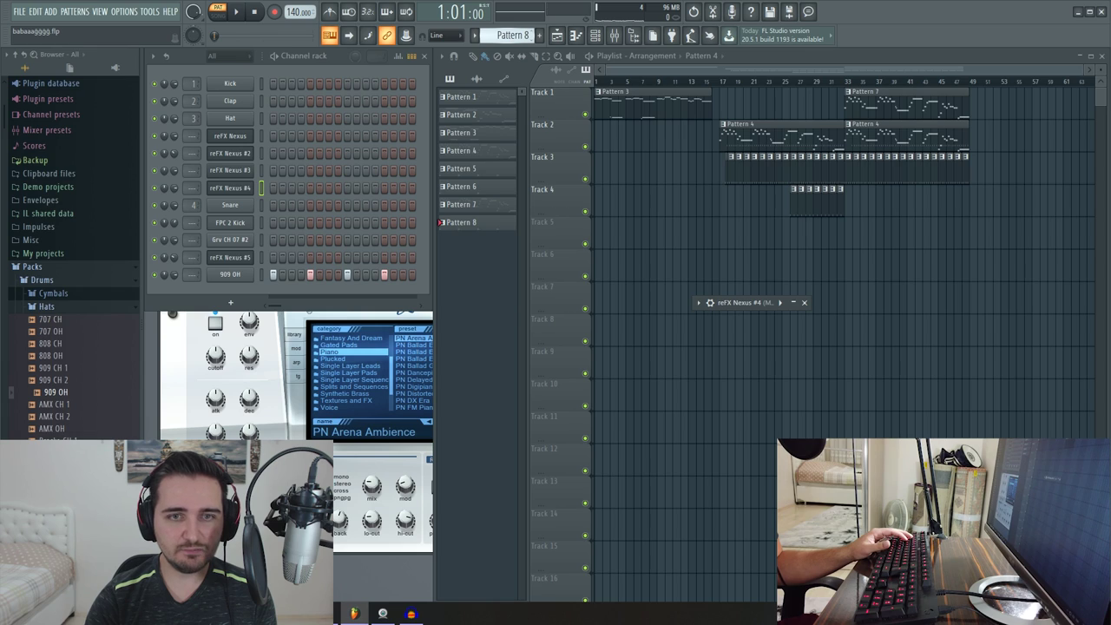
{"action": "scroll", "coordinate": [509, 35], "scroll_direction": "down", "scroll_amount": 1}
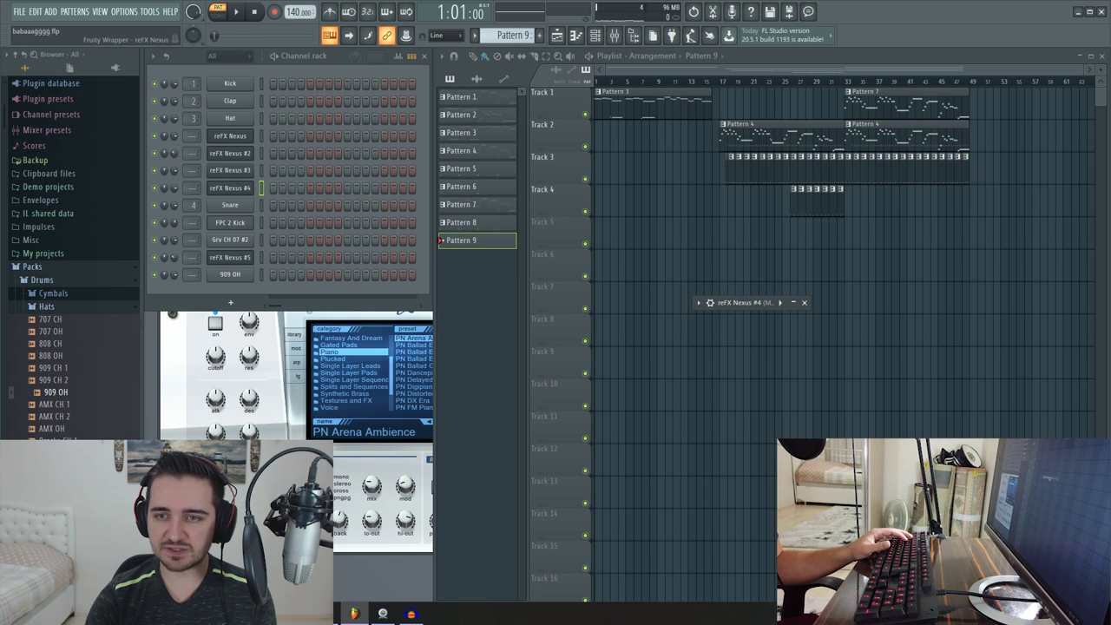
{"action": "left_click_drag", "start_coordinate": [746, 302], "coordinate": [553, 330]}
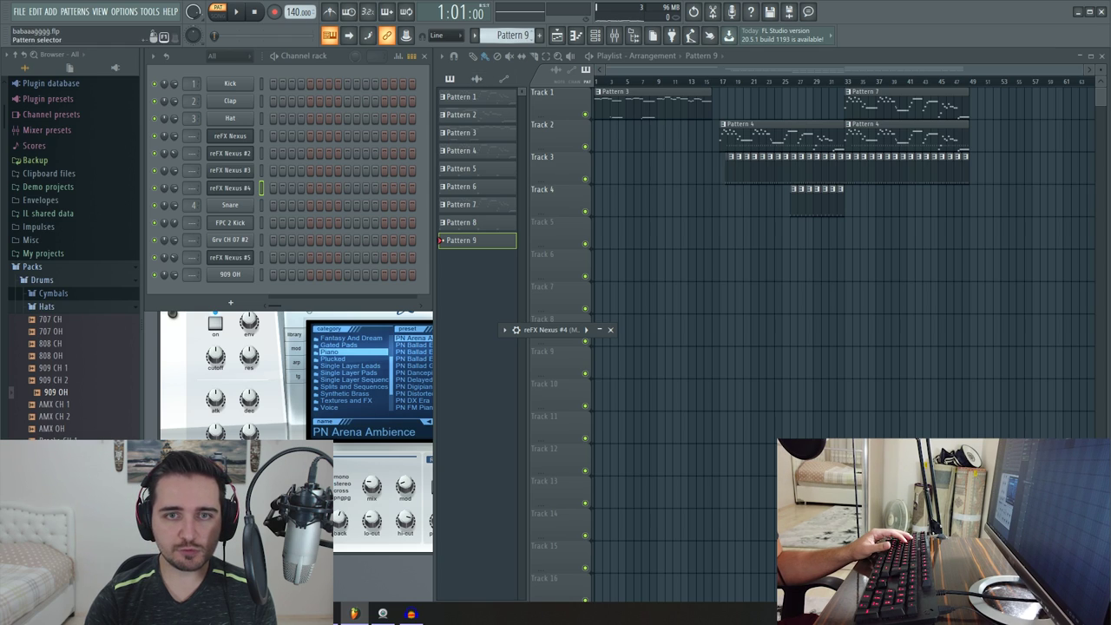
- Copy all the melody notes of Pattern 4 from the reFX Nexus #4 piano roll
{"action": "scroll", "coordinate": [509, 36], "scroll_direction": "up", "scroll_amount": 5}
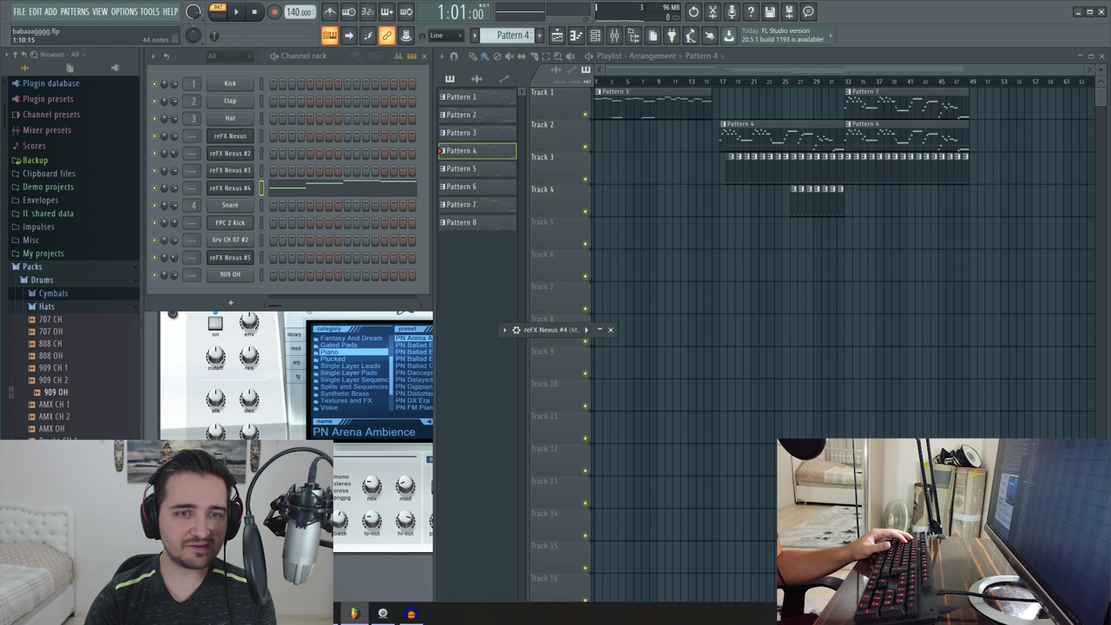
{"action": "key", "text": "F7"}
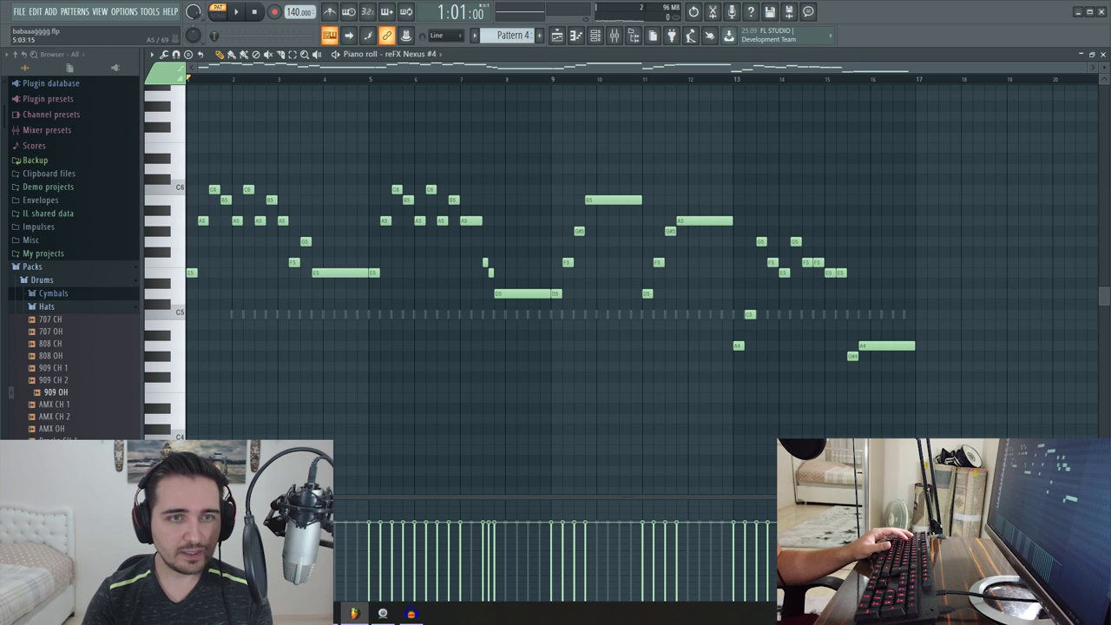
{"action": "key", "text": "space"}
{"action": "key", "text": "space"}
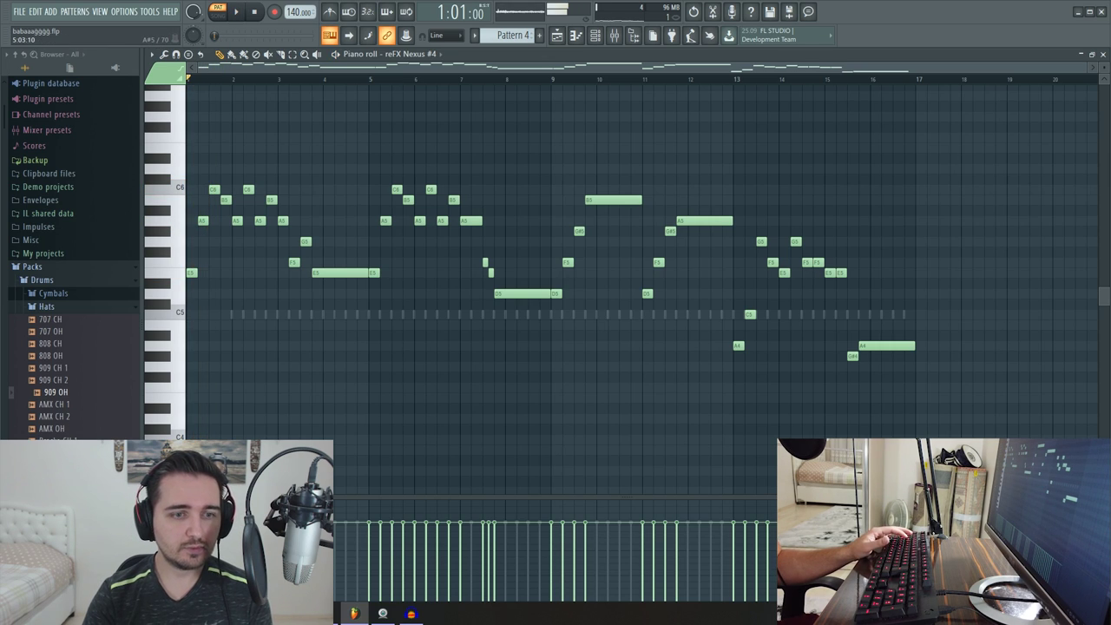
{"action": "key", "text": "ctrl+a"}
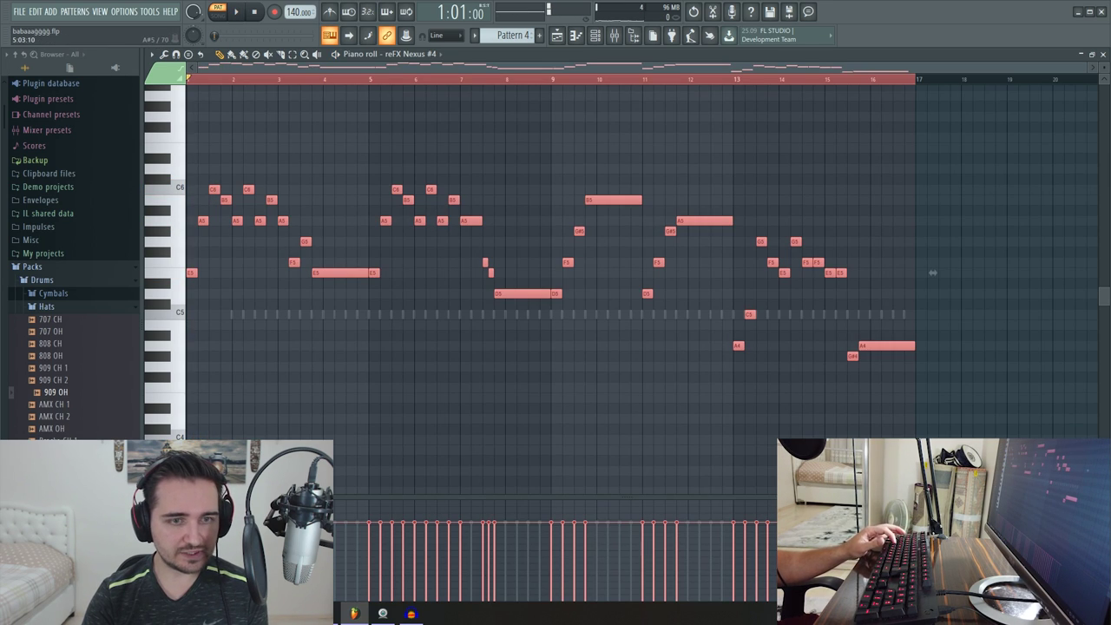
{"action": "key", "text": "Escape"}
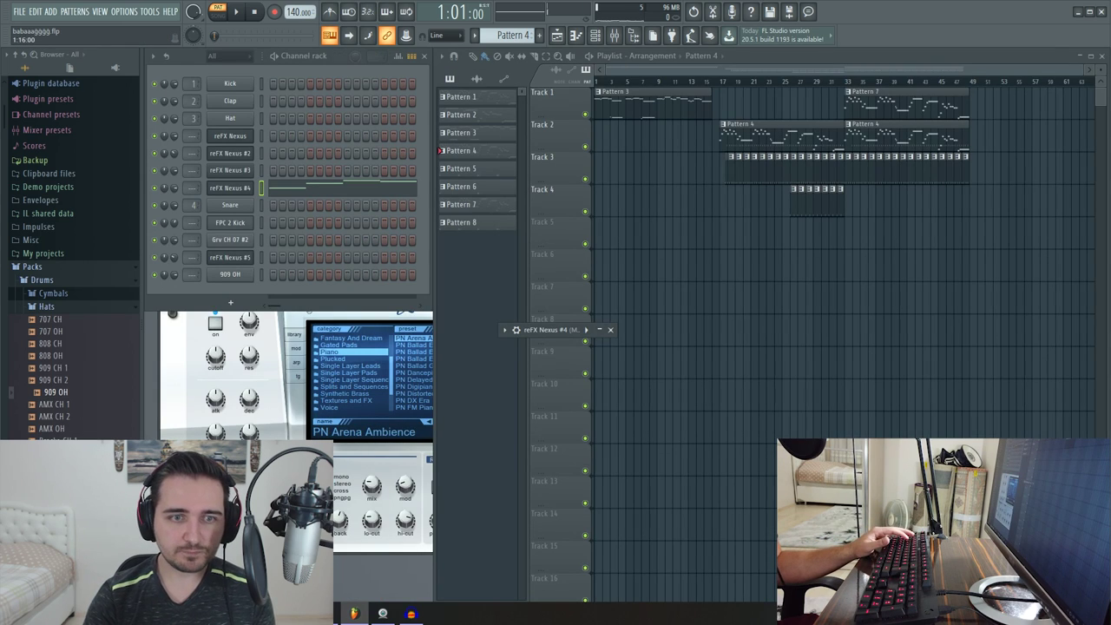
- Create Pattern 9 and insert another reFX Nexus instrument channel above 909 OH
{"action": "key", "text": "F4"}
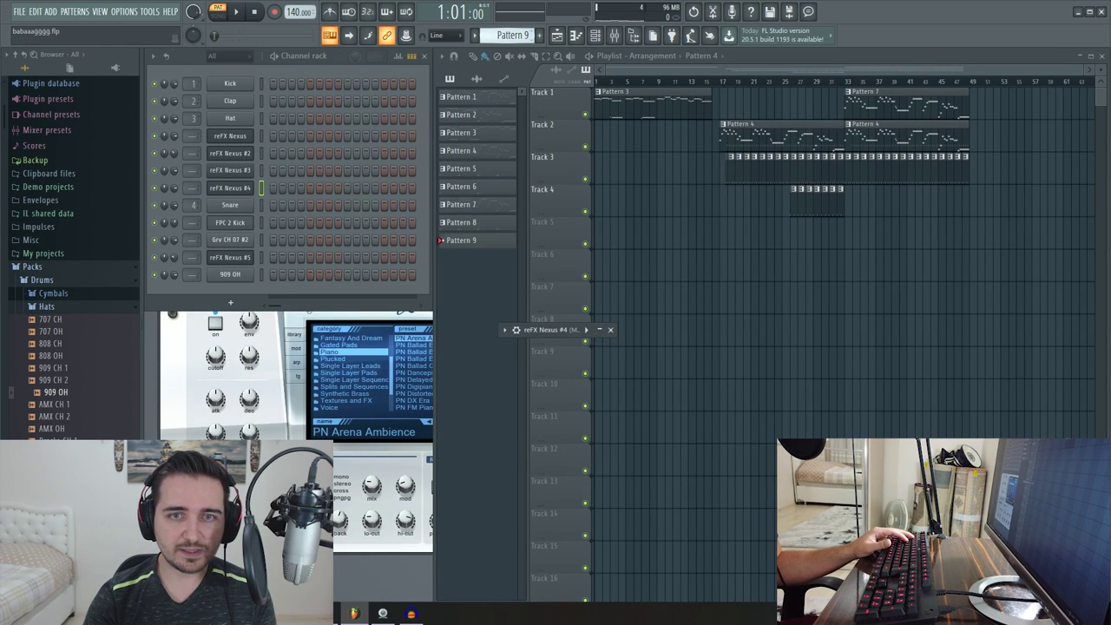
{"action": "right_click", "coordinate": [253, 271]}
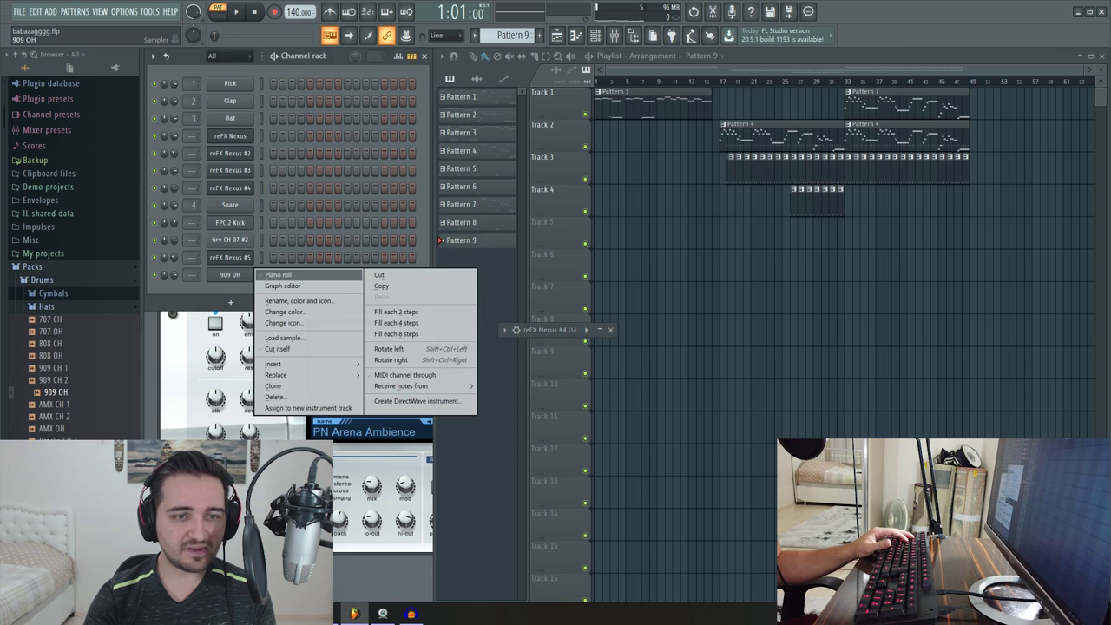
{"action": "mouse_move", "coordinate": [295, 364]}
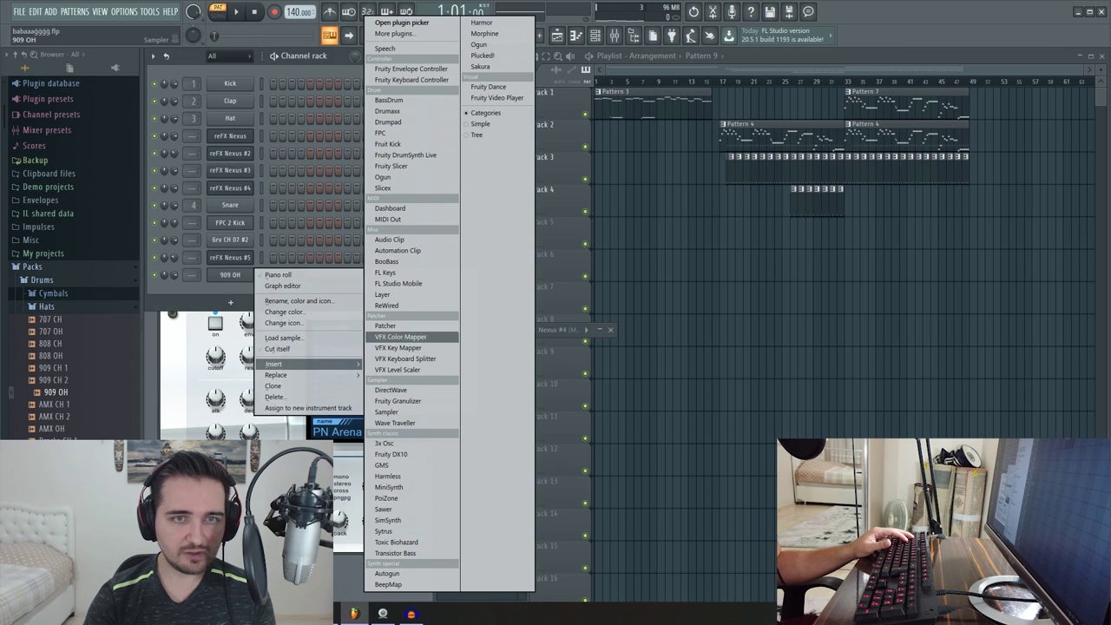
{"action": "left_click", "coordinate": [392, 34]}
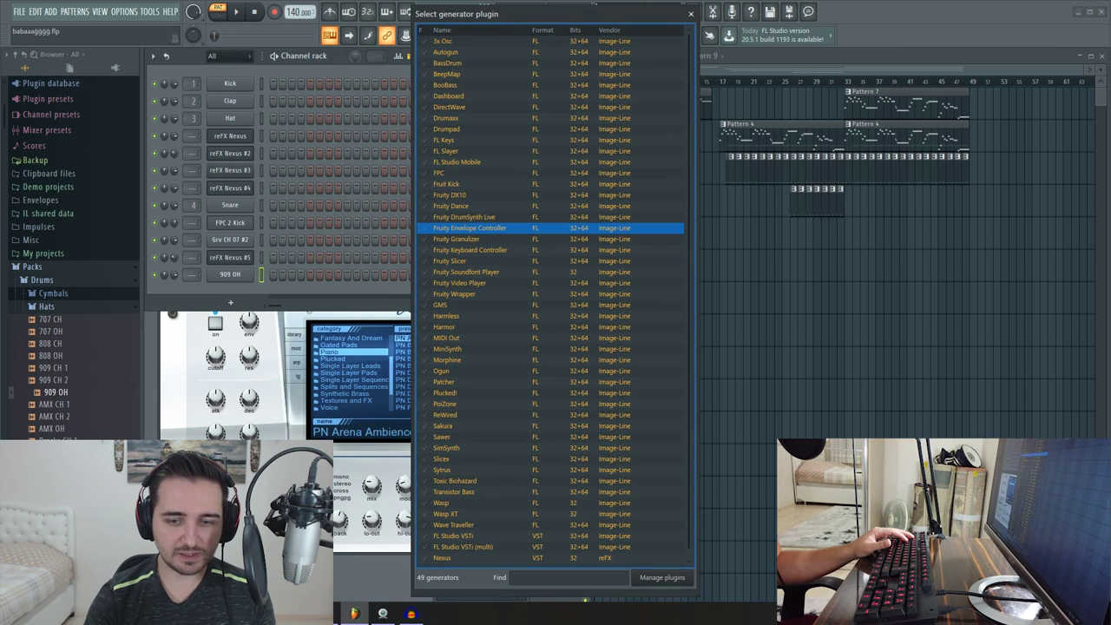
{"action": "scroll", "coordinate": [551, 228], "scroll_direction": "down", "scroll_amount": 1}
{"action": "left_click", "coordinate": [442, 549]}
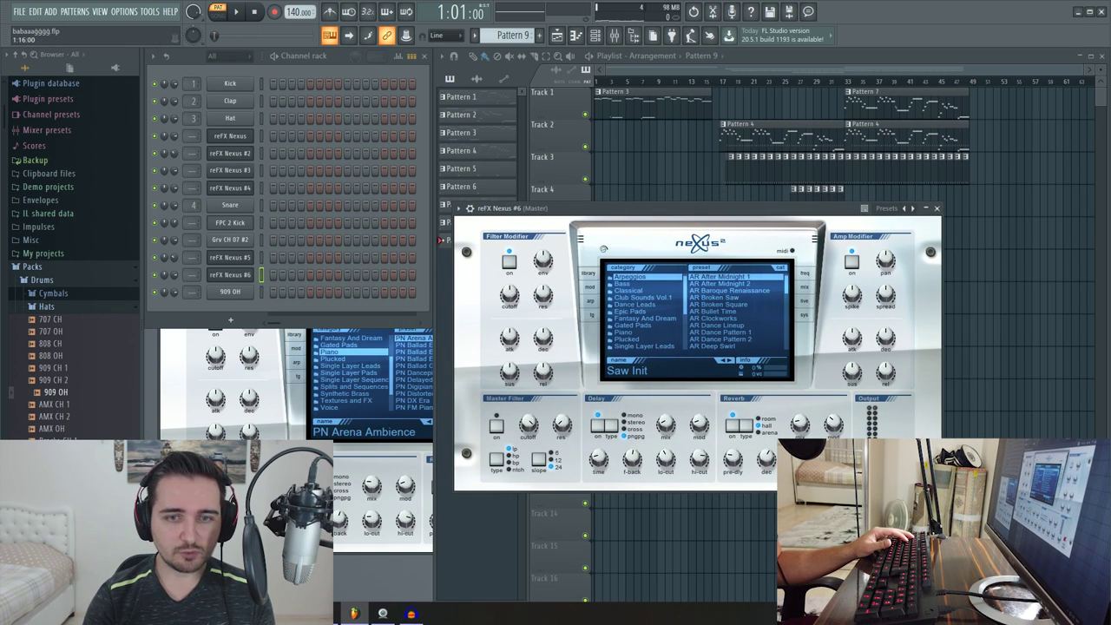
- Paste the copied melody into the reFX Nexus #6 piano roll in Pattern 9
{"action": "right_click", "coordinate": [254, 273]}
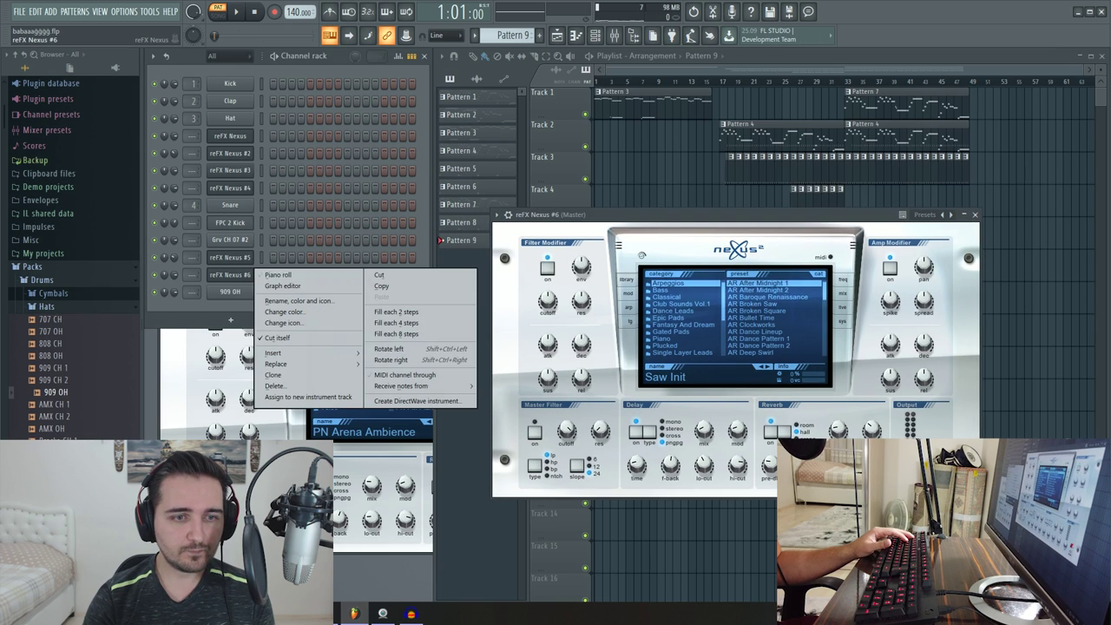
{"action": "left_click", "coordinate": [286, 274]}
{"action": "key", "text": "ctrl+v"}
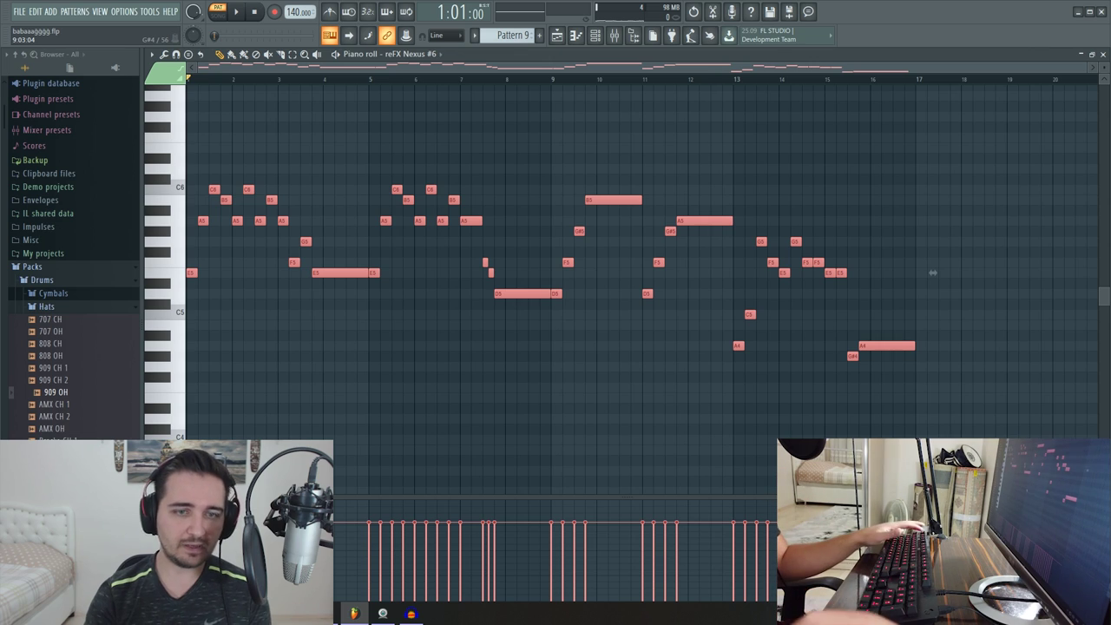
{"action": "key", "text": "Escape"}
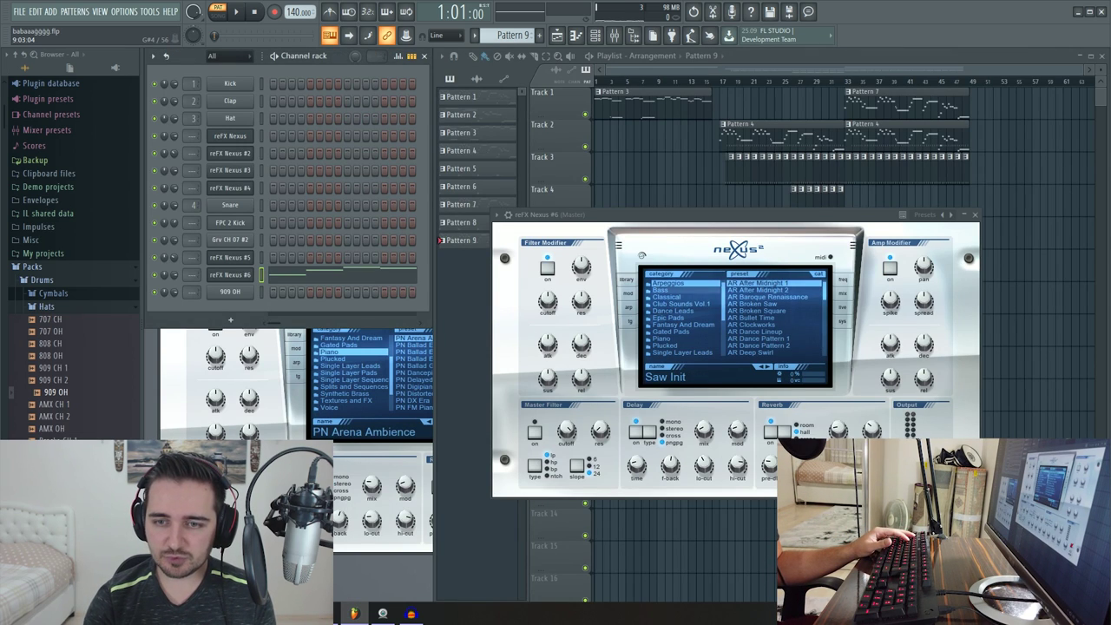
- Load the AR Whistling Sines arpeggio preset in reFX Nexus #6 and play Pattern 9 with it
{"action": "scroll", "coordinate": [775, 318], "scroll_direction": "down", "scroll_amount": 10}
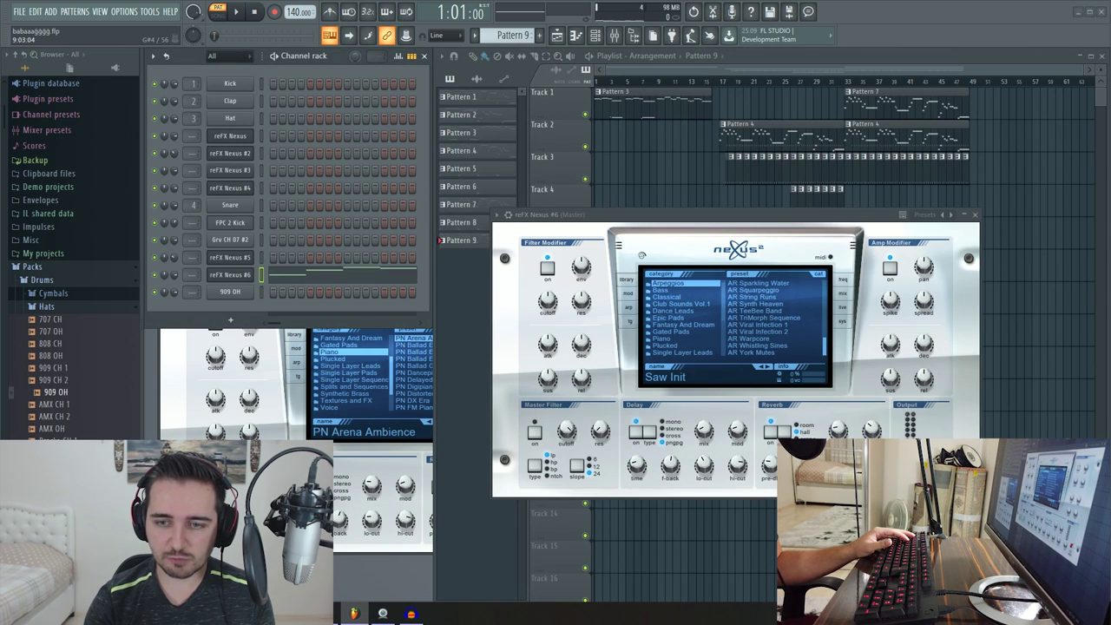
{"action": "left_click", "coordinate": [756, 345]}
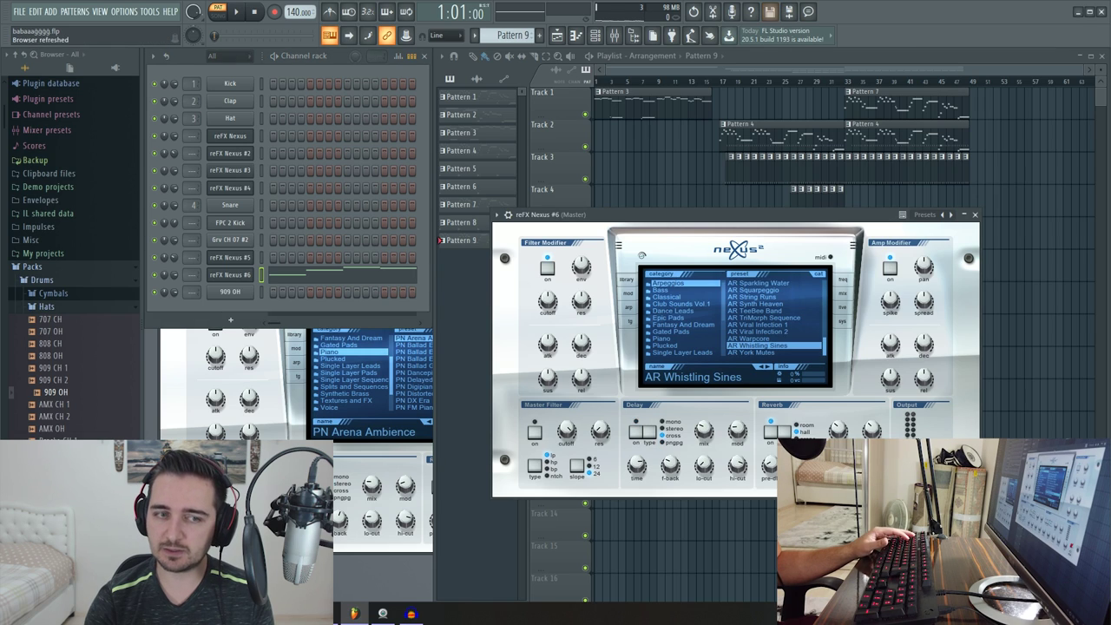
{"action": "key", "text": "space"}
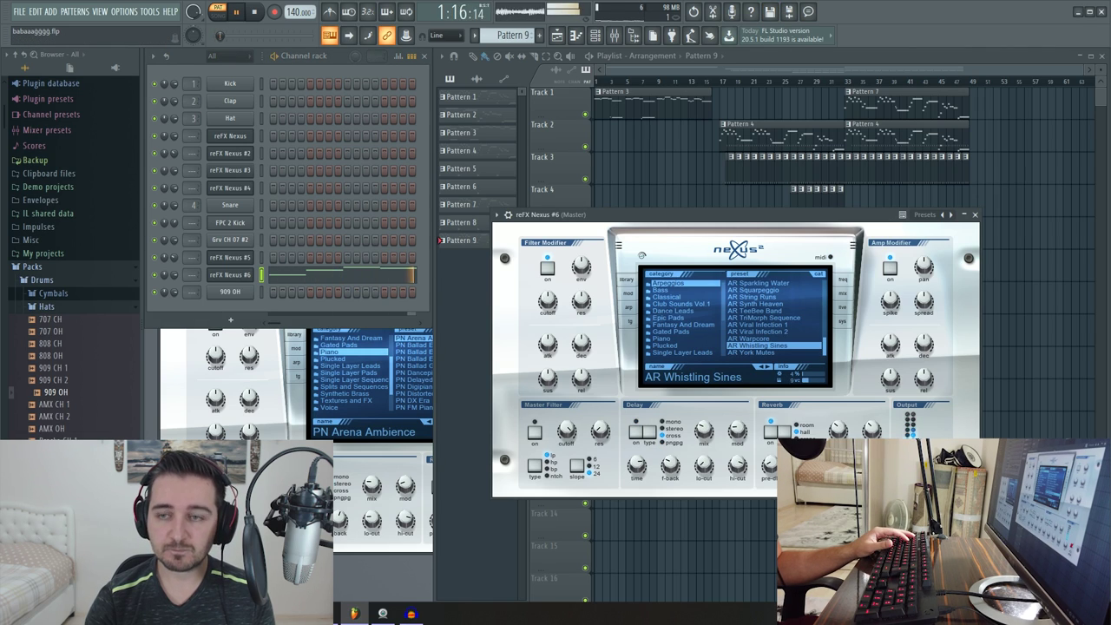
- Place a Pattern 9 clip on Track 4 at bar 33 and delete the Track 1 clip at the same bar
{"action": "left_click_drag", "start_coordinate": [607, 215], "coordinate": [333, 321]}
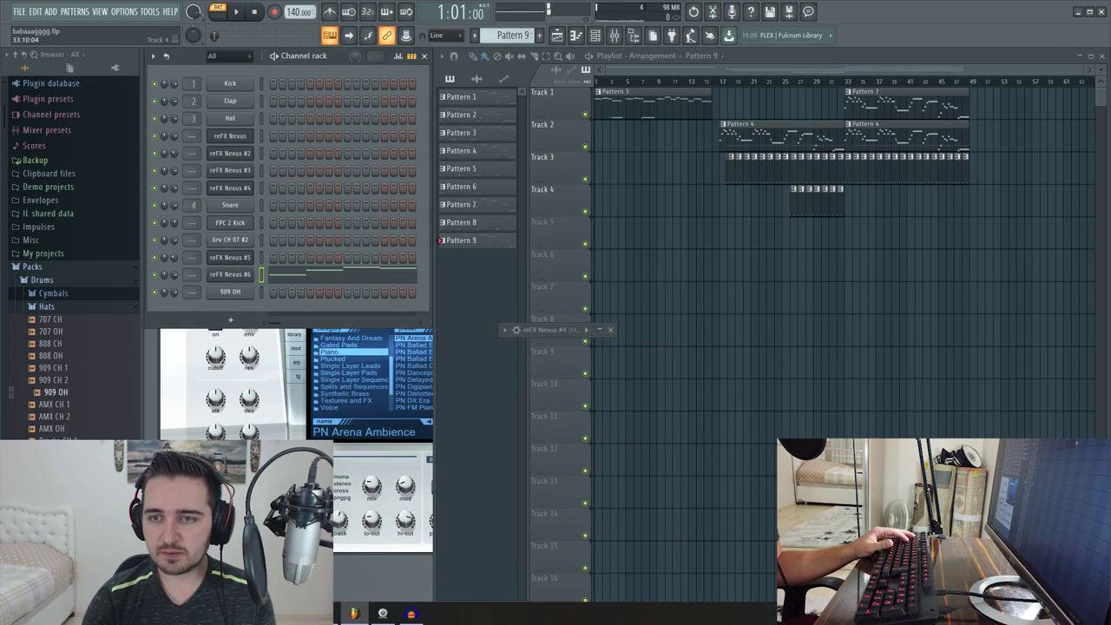
{"action": "left_click", "coordinate": [848, 200]}
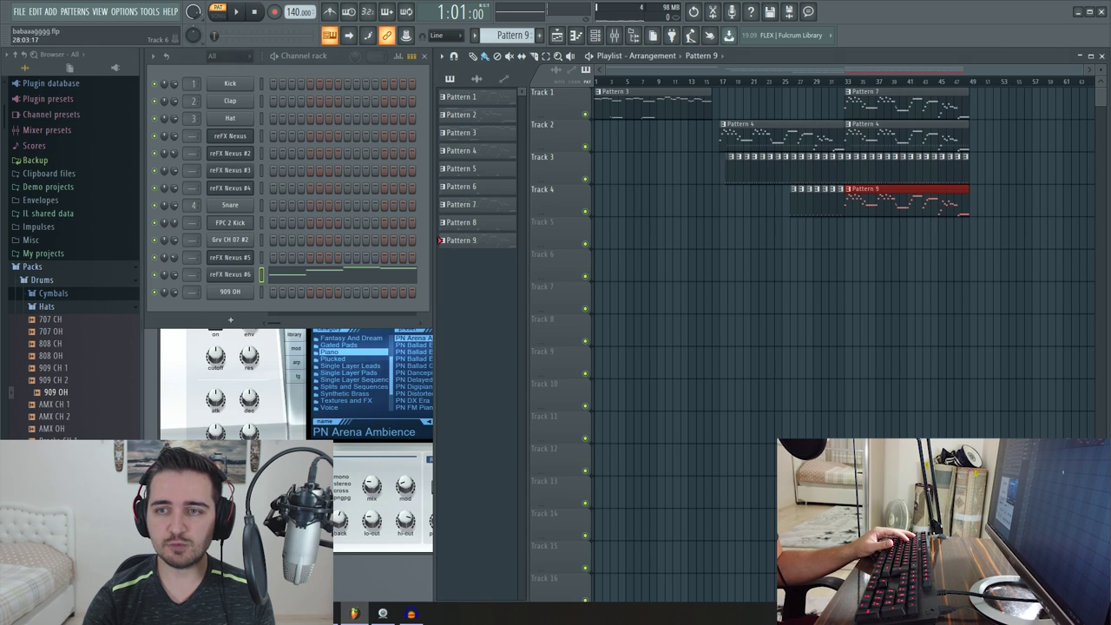
{"action": "right_click", "coordinate": [913, 104]}
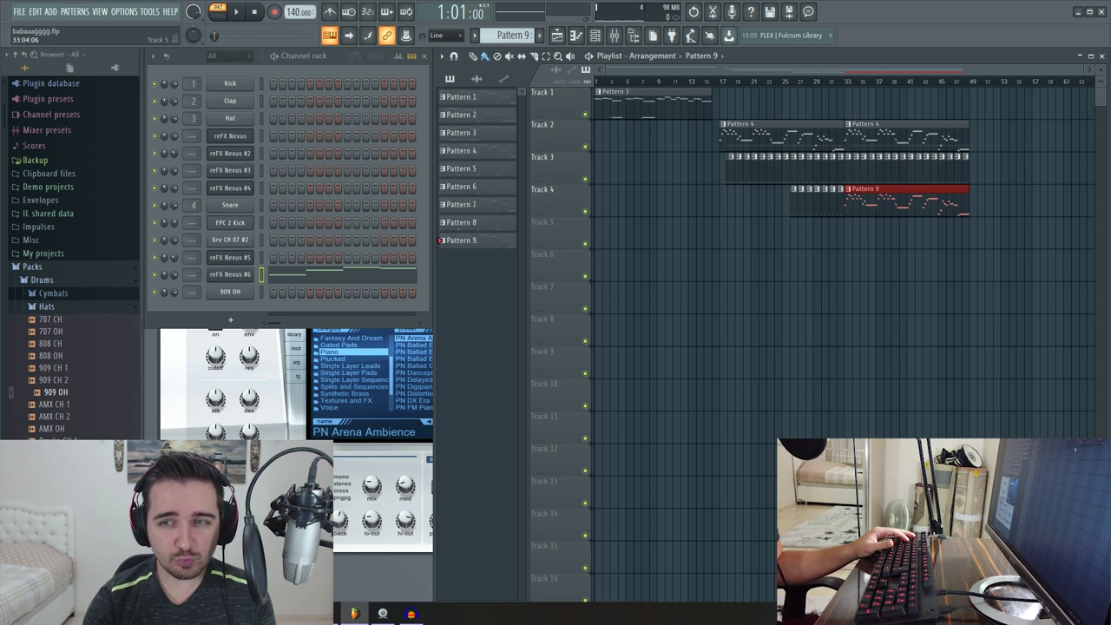
- Play the arrangement in song mode with the layered Pattern 9 section, then reopen the reFX Nexus #6 window
{"action": "key", "text": "space"}
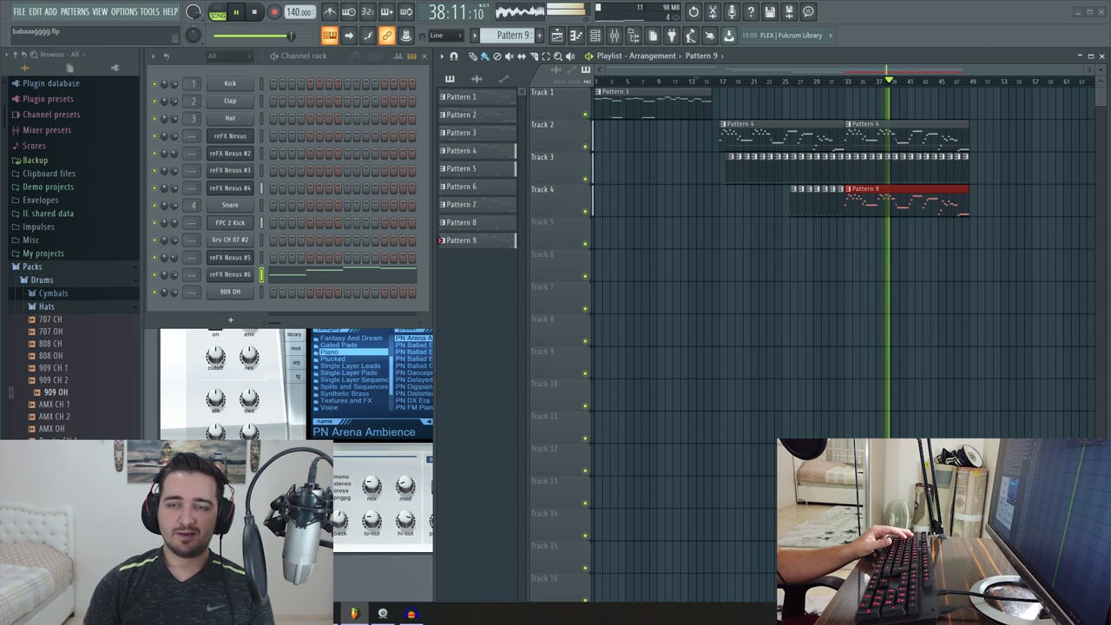
{"action": "key", "text": "space"}
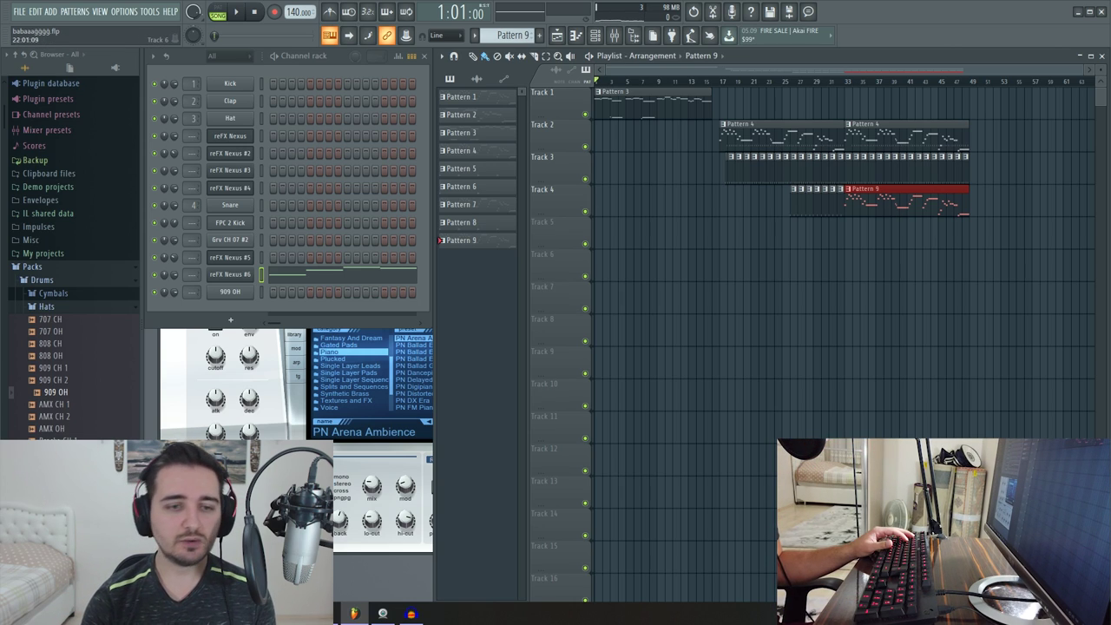
{"action": "left_click", "coordinate": [230, 275]}
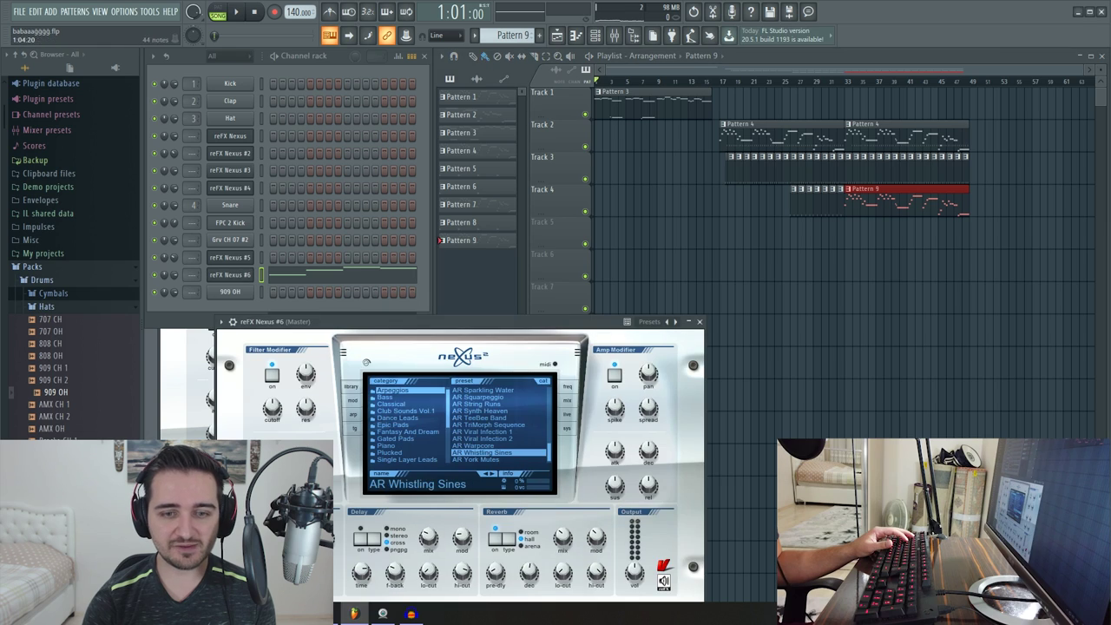
{"action": "left_click_drag", "start_coordinate": [434, 314], "coordinate": [523, 238]}
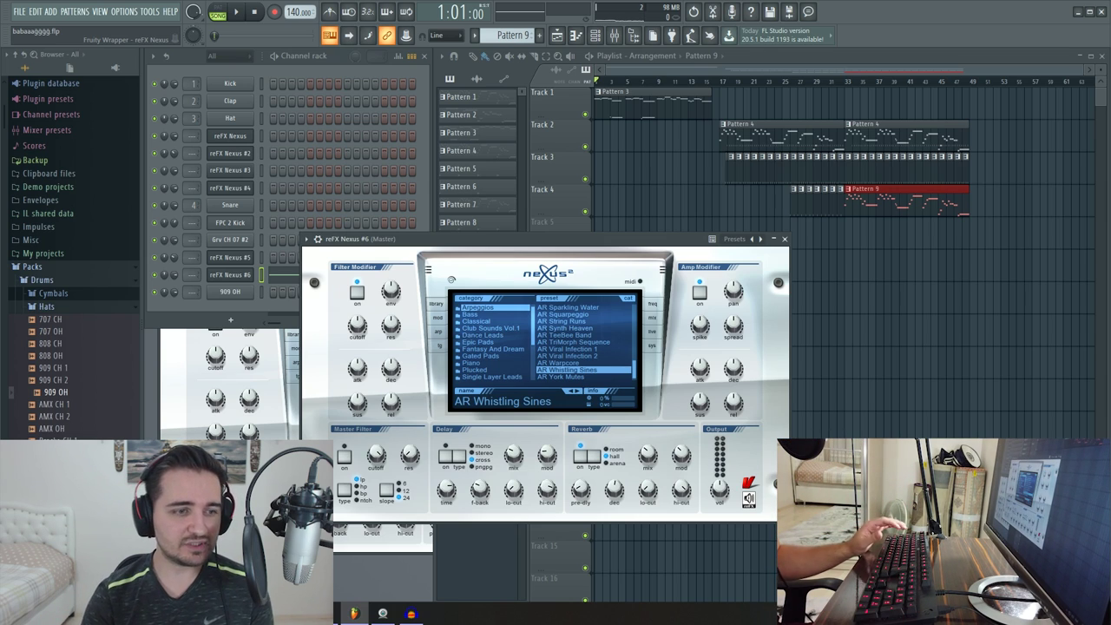
- Audition hat samples from the Hats folder, including 808 OH
{"action": "left_click", "coordinate": [53, 368]}
{"action": "left_click", "coordinate": [50, 356]}
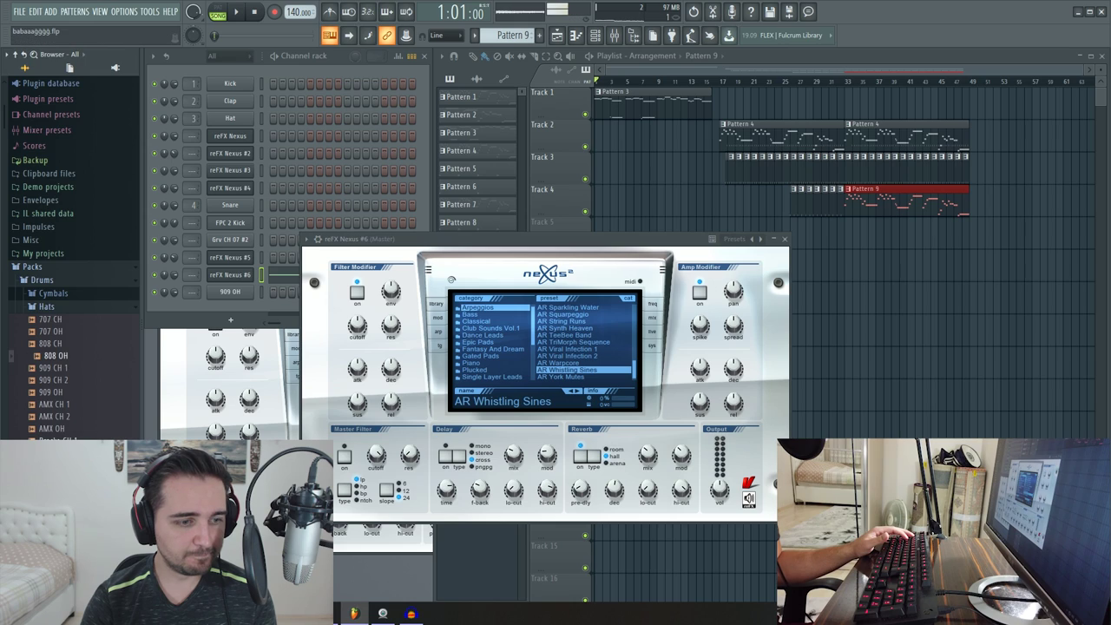
{"action": "left_click", "coordinate": [55, 355]}
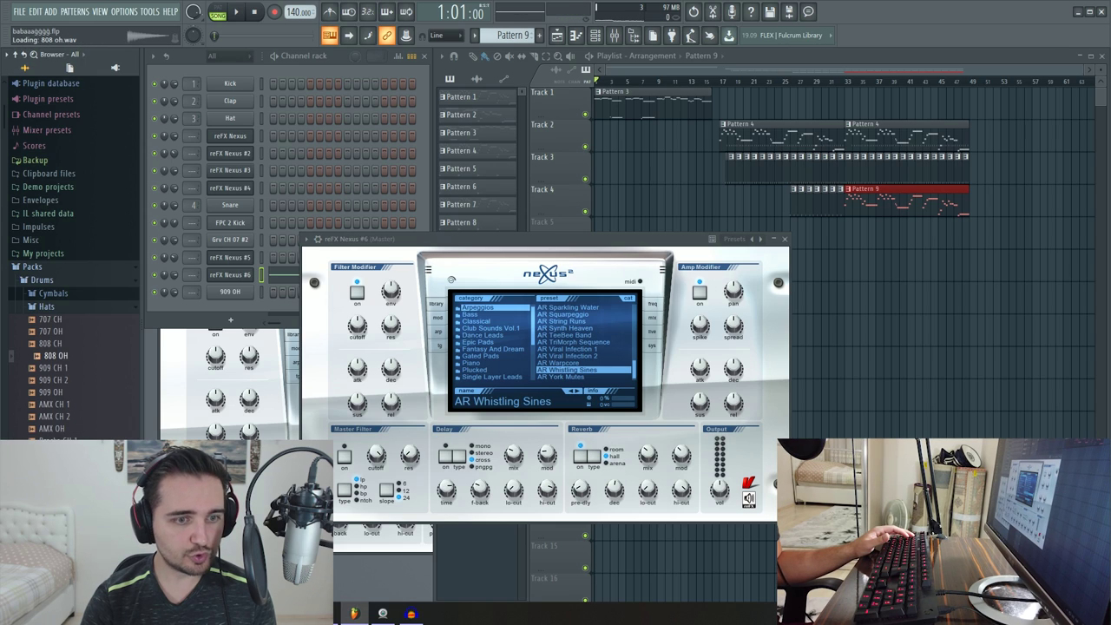
- Create Pattern 10 and replace the 909 OH channel's sample with 808 OH
{"action": "left_click_drag", "start_coordinate": [611, 239], "coordinate": [713, 269]}
{"action": "left_click", "coordinate": [539, 35]}
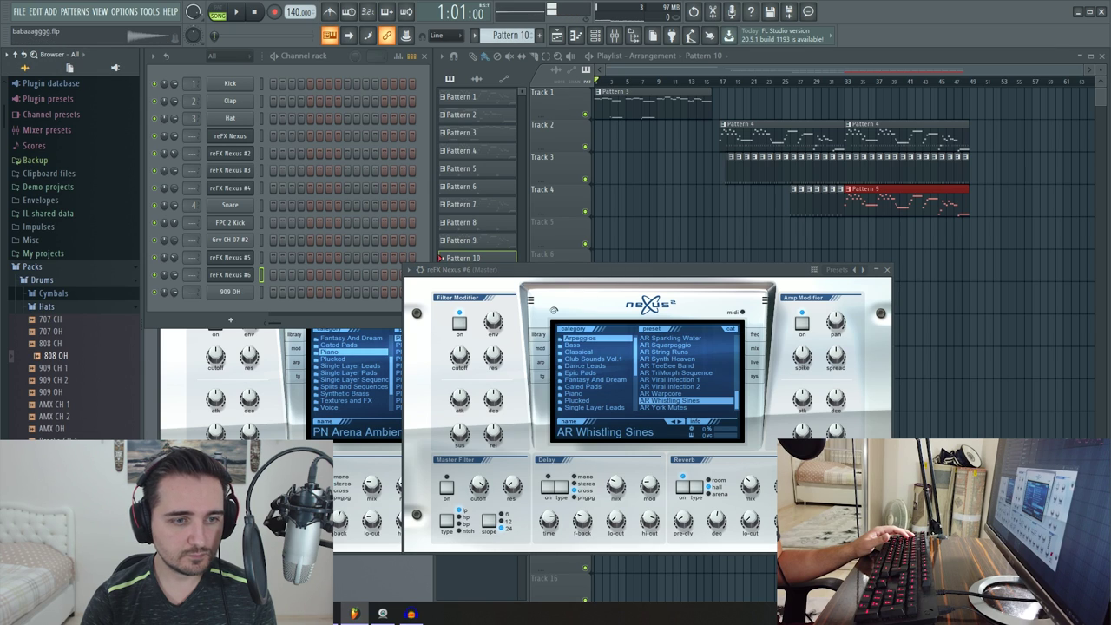
{"action": "left_click_drag", "start_coordinate": [55, 355], "coordinate": [224, 294]}
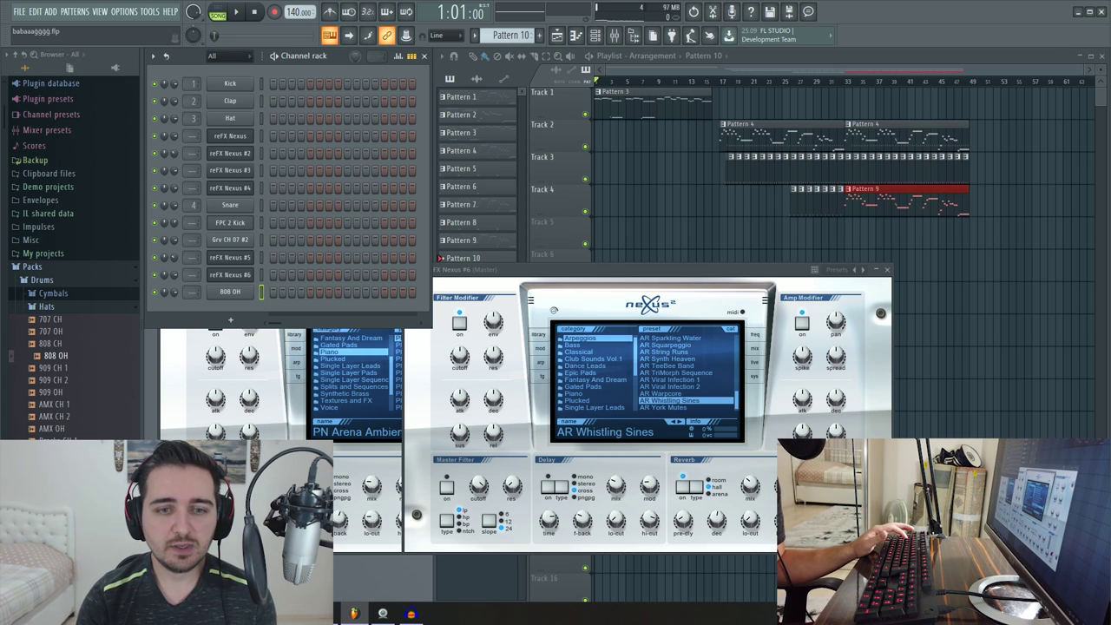
- Move the reFX Nexus #6 window clear of the playlist and play the arrangement up to the layered section around bar 33
{"action": "left_click_drag", "start_coordinate": [608, 269], "coordinate": [557, 296]}
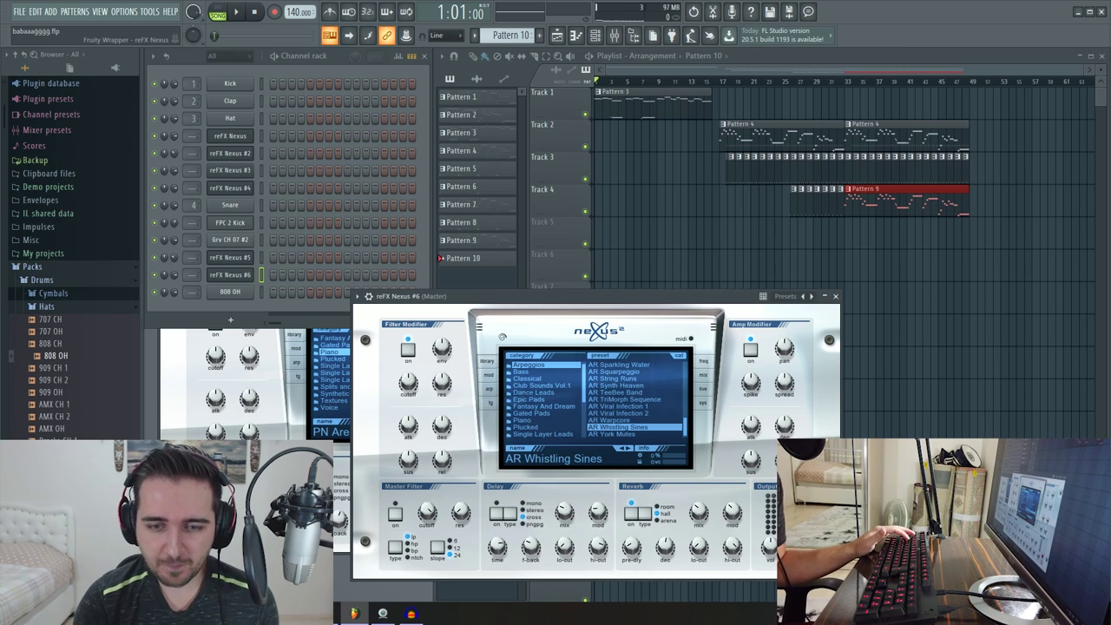
{"action": "left_click_drag", "start_coordinate": [564, 296], "coordinate": [524, 336]}
{"action": "key", "text": "space"}
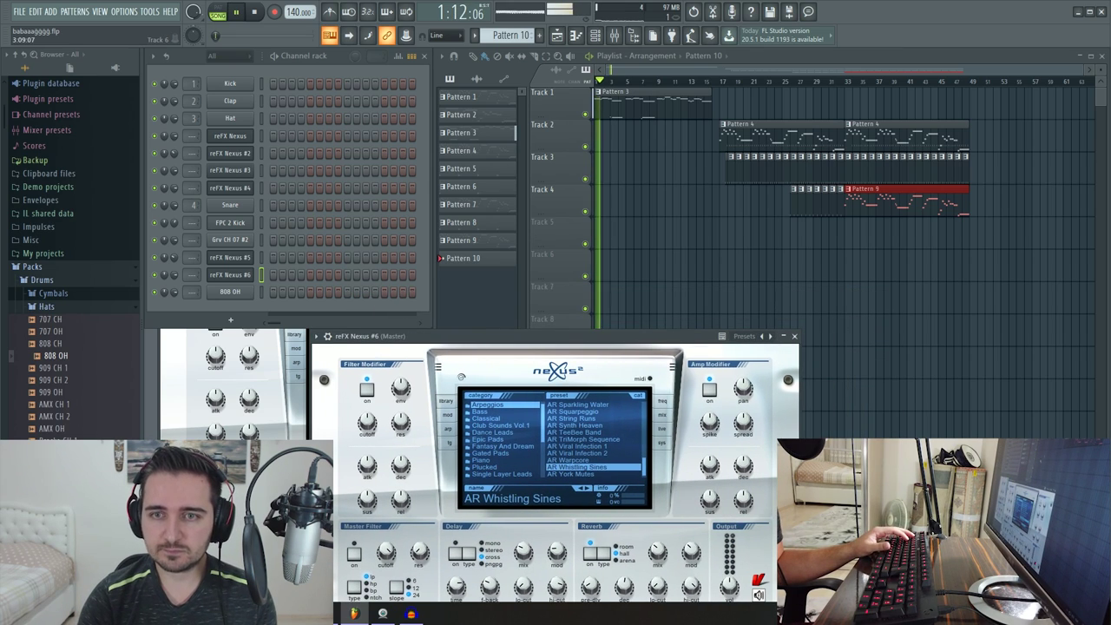
{"action": "key", "text": "space"}
{"action": "key", "text": "F5"}
{"action": "key", "text": "space"}
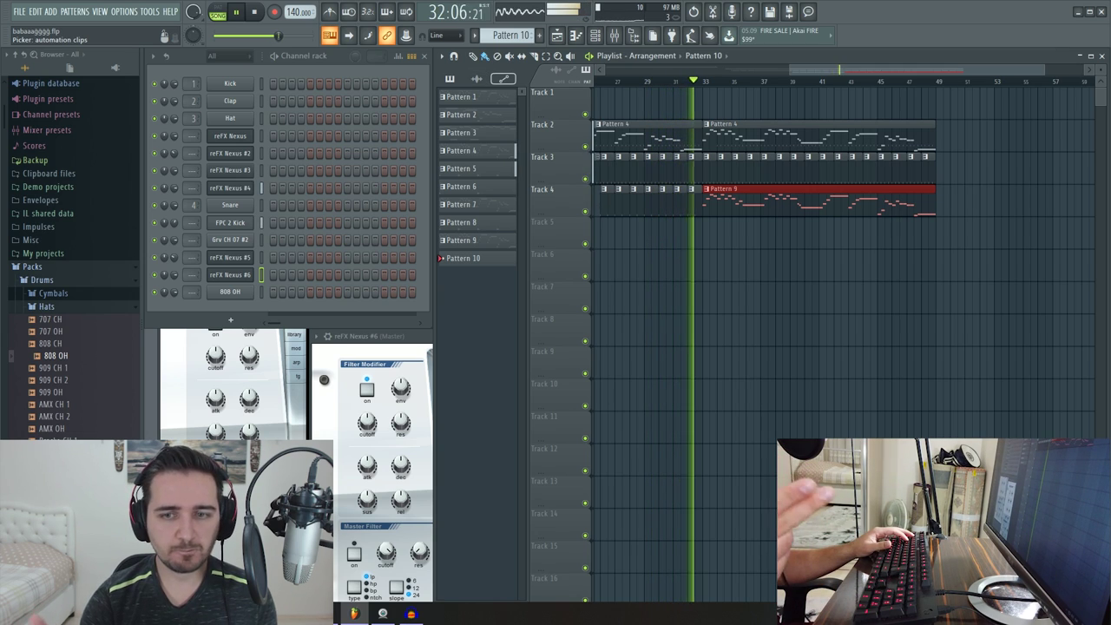
{"action": "key", "text": "space"}
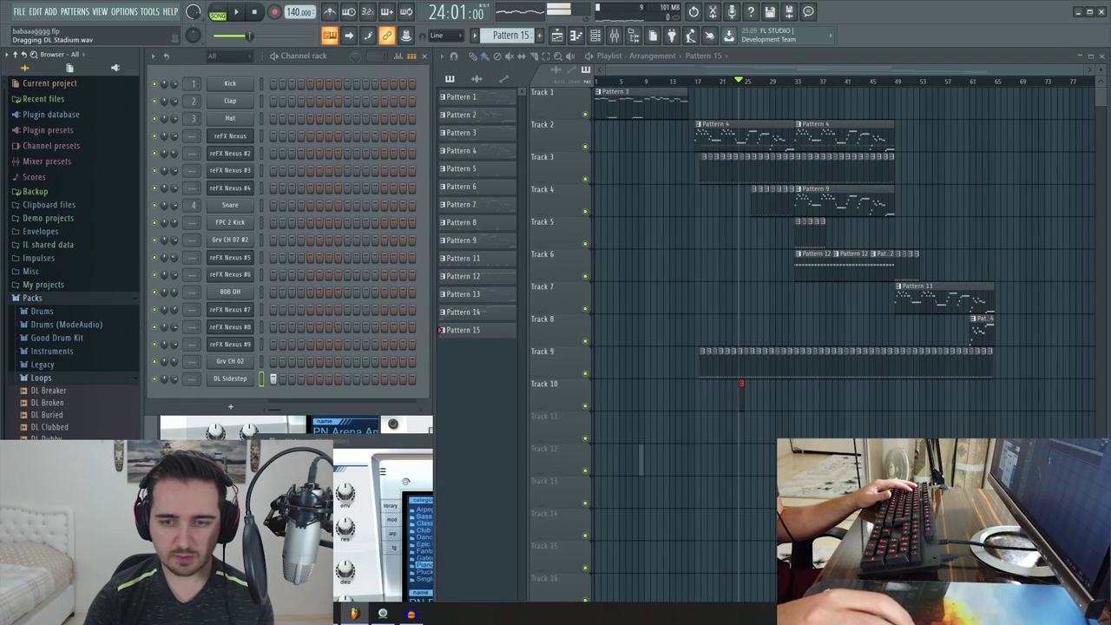
- Try the DL Stadium loop in place of the DL Sidestep channel's sample and play the arrangement from bar 24
{"action": "left_click_drag", "start_coordinate": [719, 446], "coordinate": [740, 382]}
{"action": "key", "text": "space"}
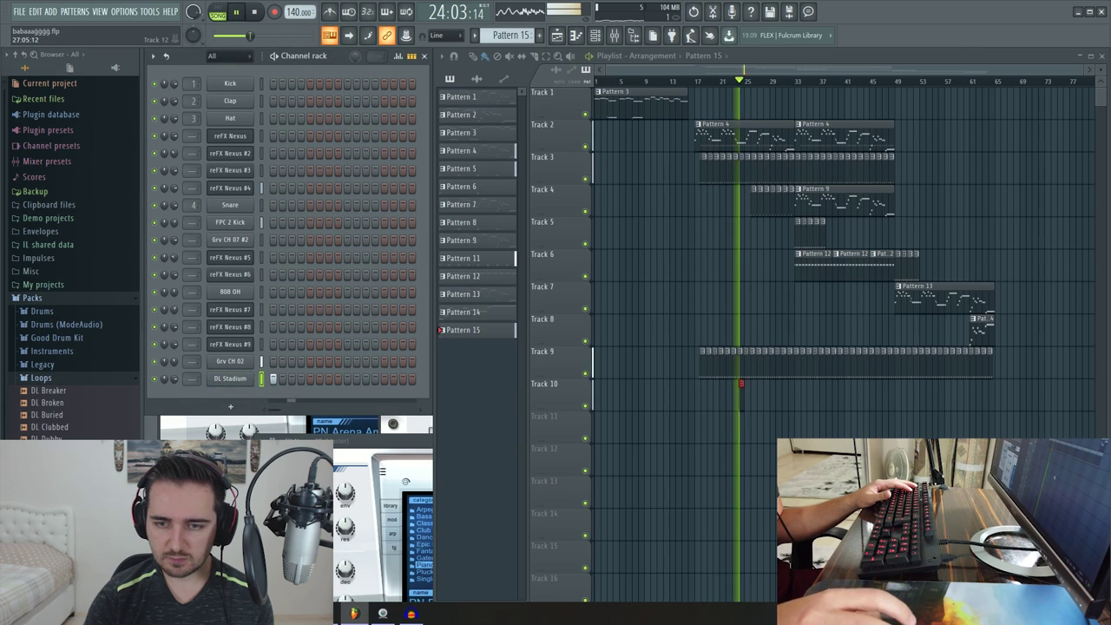
{"action": "key", "text": "space"}
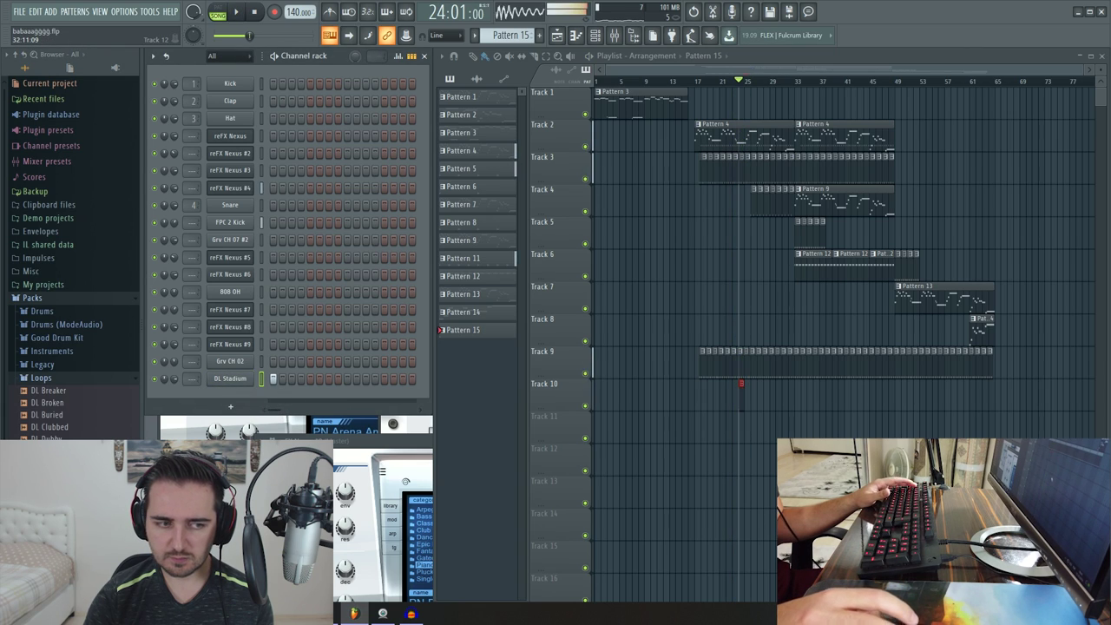
- Replace the DL Stadium channel's sample with the DL Sidestep loop and play the arrangement from bar 24
{"action": "left_click_drag", "start_coordinate": [48, 555], "coordinate": [224, 379]}
{"action": "key", "text": "space"}
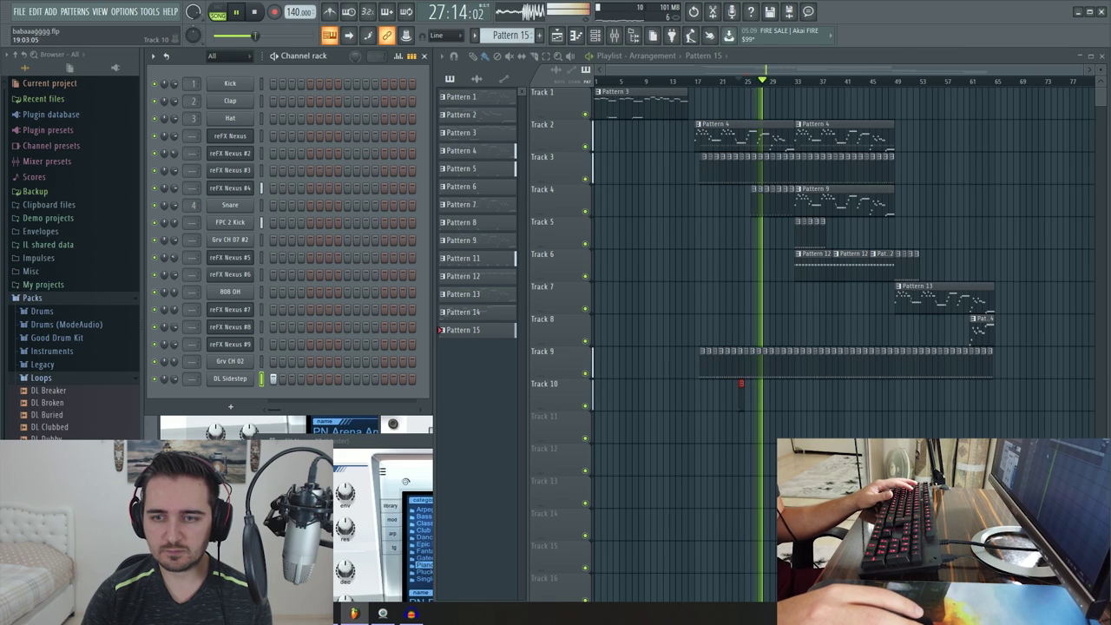
{"action": "key", "text": "space"}
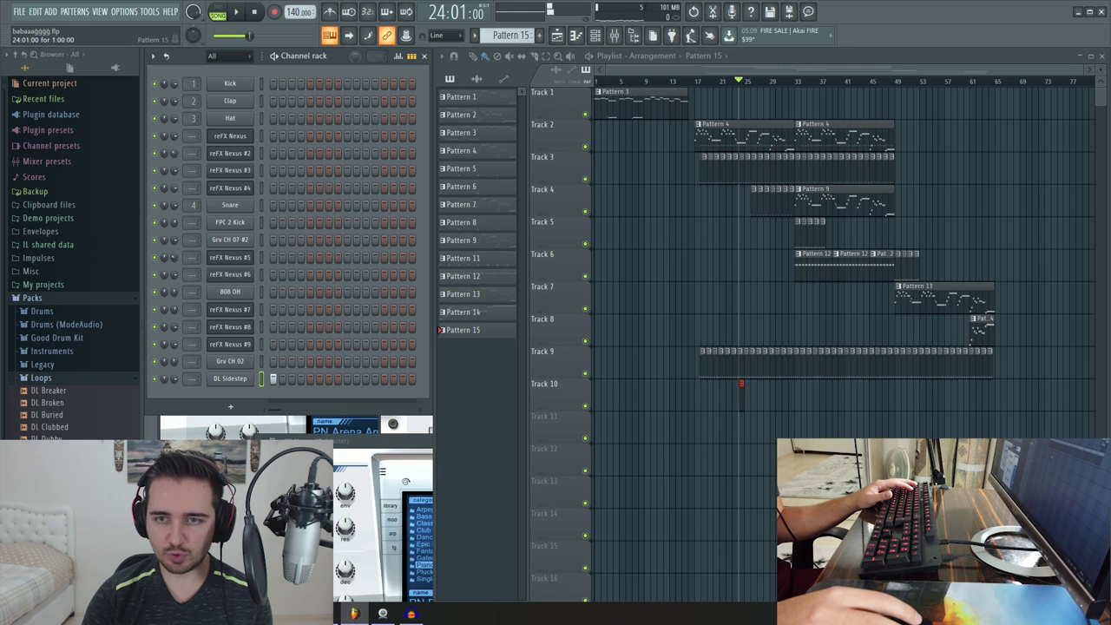
{"action": "key", "text": "space"}
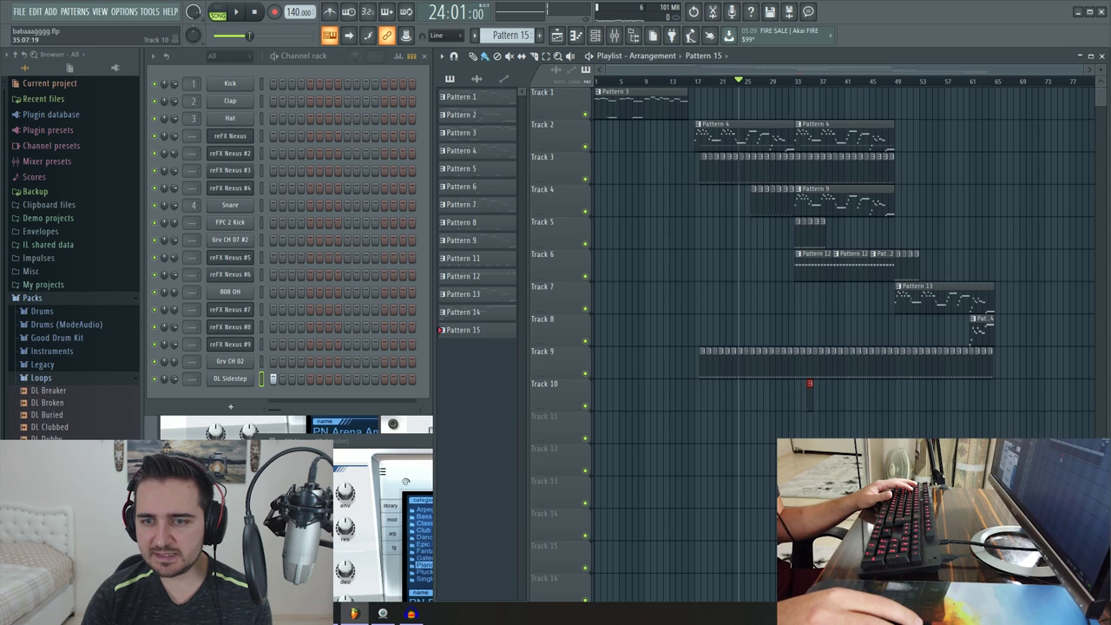
- Move the Pattern 15 clip on Track 10 to bar 33 and play the arrangement from bar 24 into that section
{"action": "scroll", "coordinate": [811, 391], "scroll_direction": "up", "scroll_amount": 4}
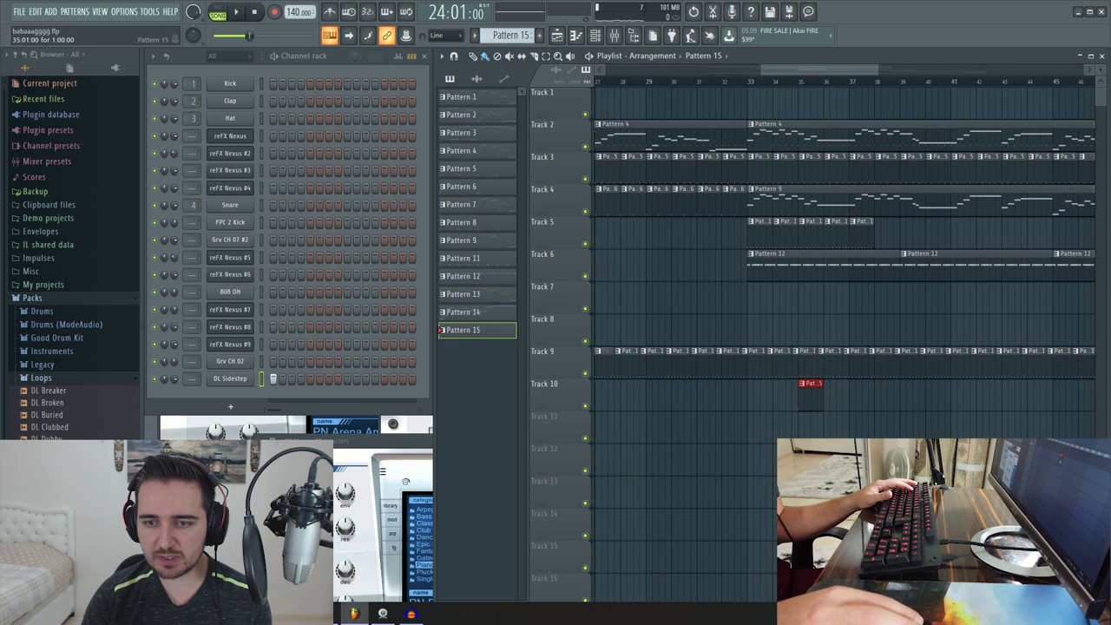
{"action": "key", "text": "space"}
{"action": "scroll", "coordinate": [813, 347], "scroll_direction": "down", "scroll_amount": 4}
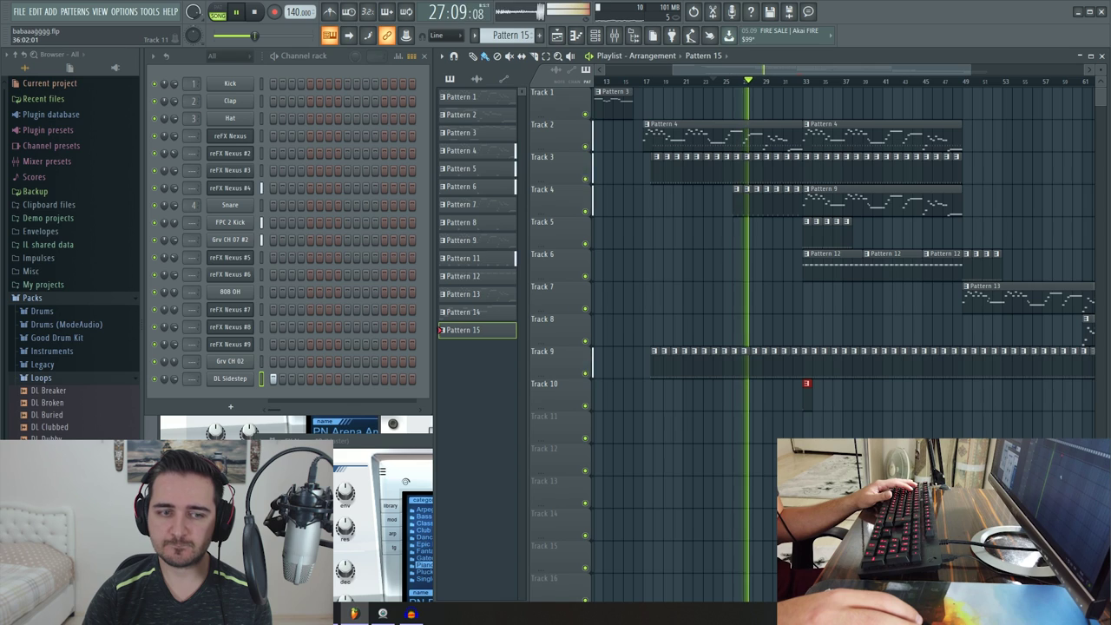
{"action": "scroll", "coordinate": [835, 437], "scroll_direction": "down", "scroll_amount": 1}
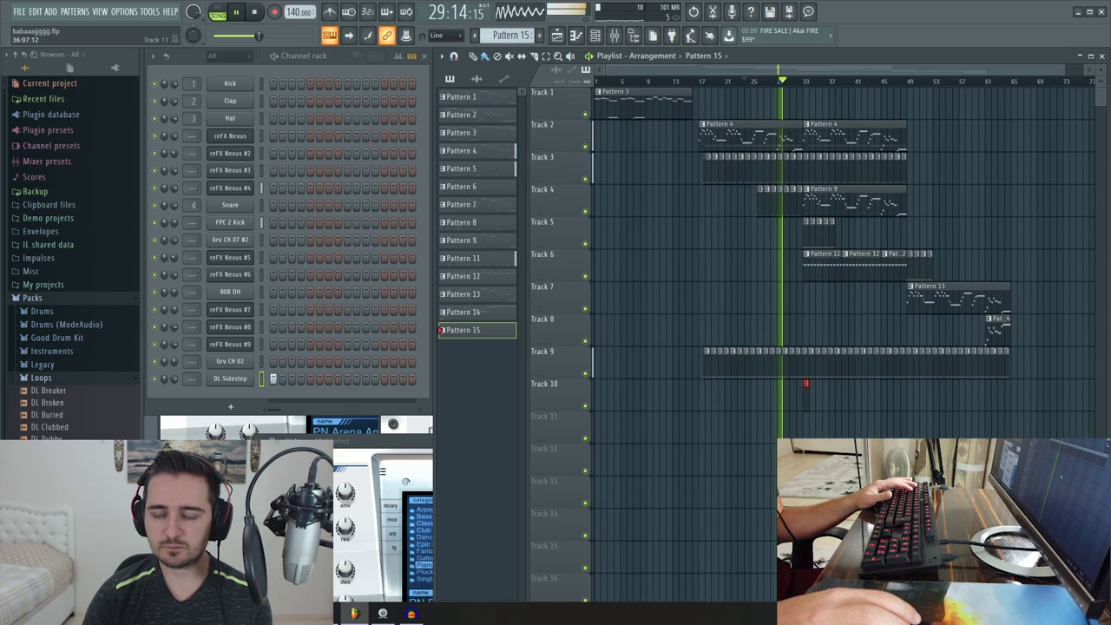
{"action": "scroll", "coordinate": [872, 436], "scroll_direction": "up", "scroll_amount": 1}
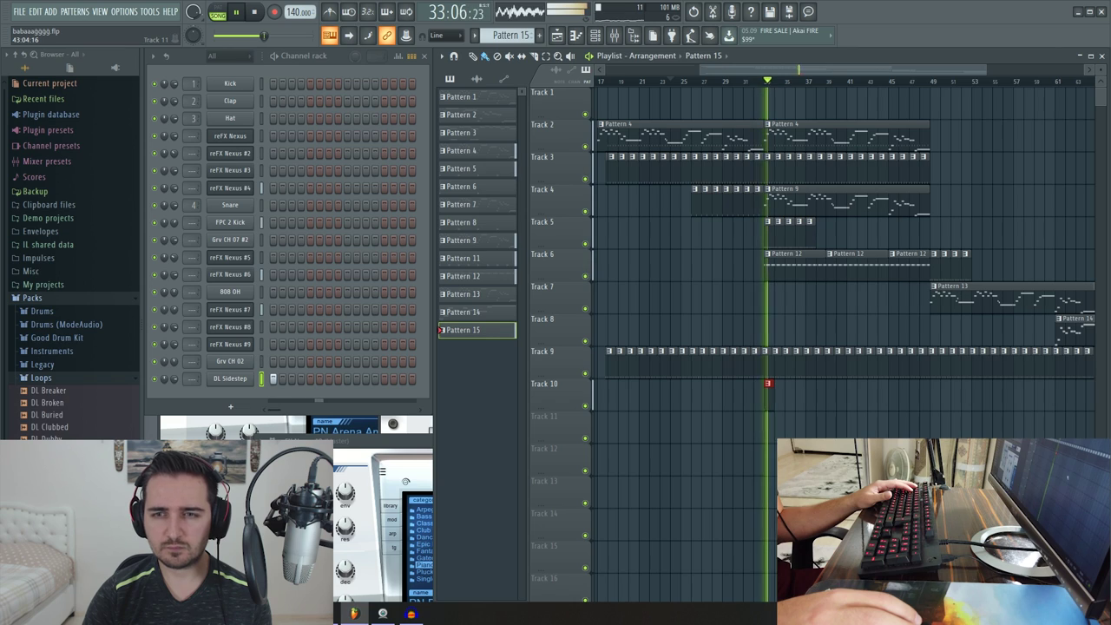
{"action": "key", "text": "space"}
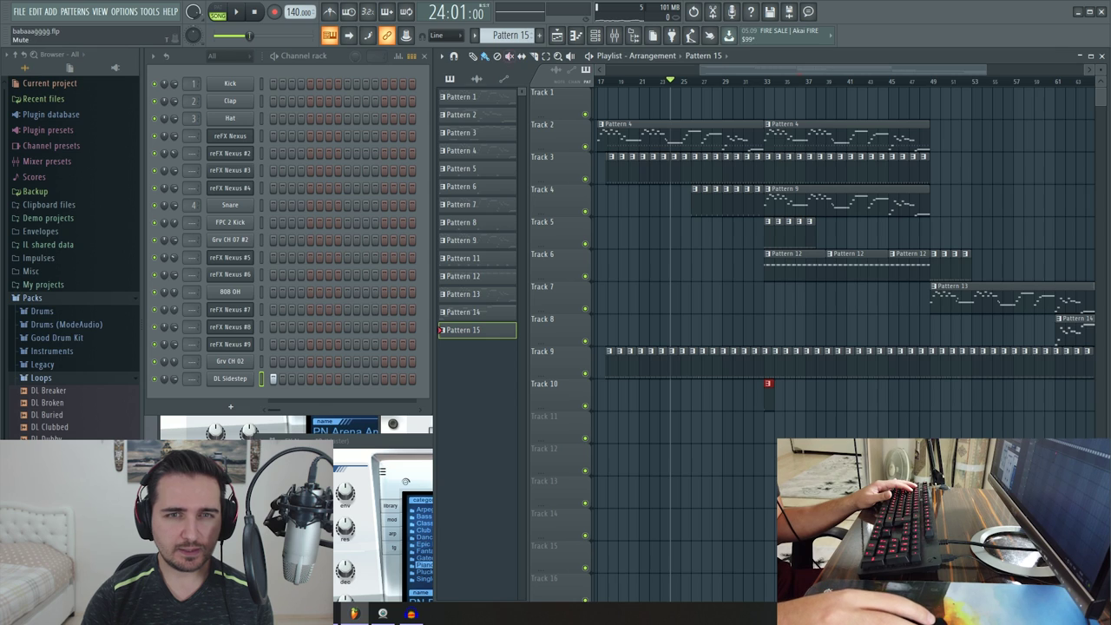
- Select Pattern 9, load the AR After Midnight 2 arpeggio preset in reFX Nexus #6 and play it in pattern mode
{"action": "key", "text": "F4"}
{"action": "left_click_drag", "start_coordinate": [508, 35], "coordinate": [508, 74]}
{"action": "left_click", "coordinate": [325, 274]}
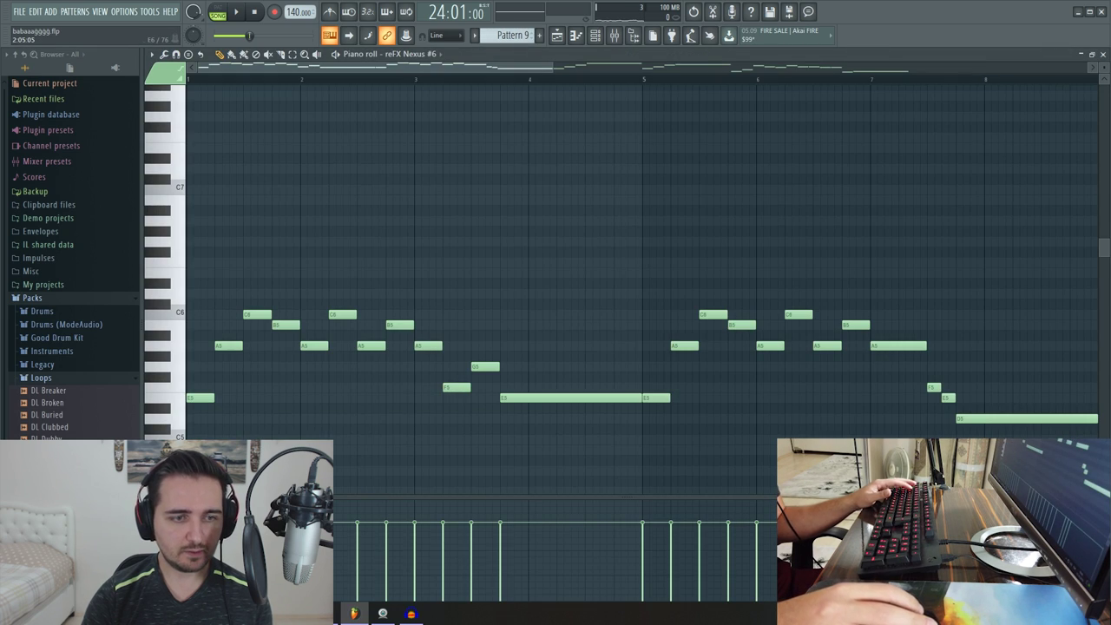
{"action": "key", "text": "F7"}
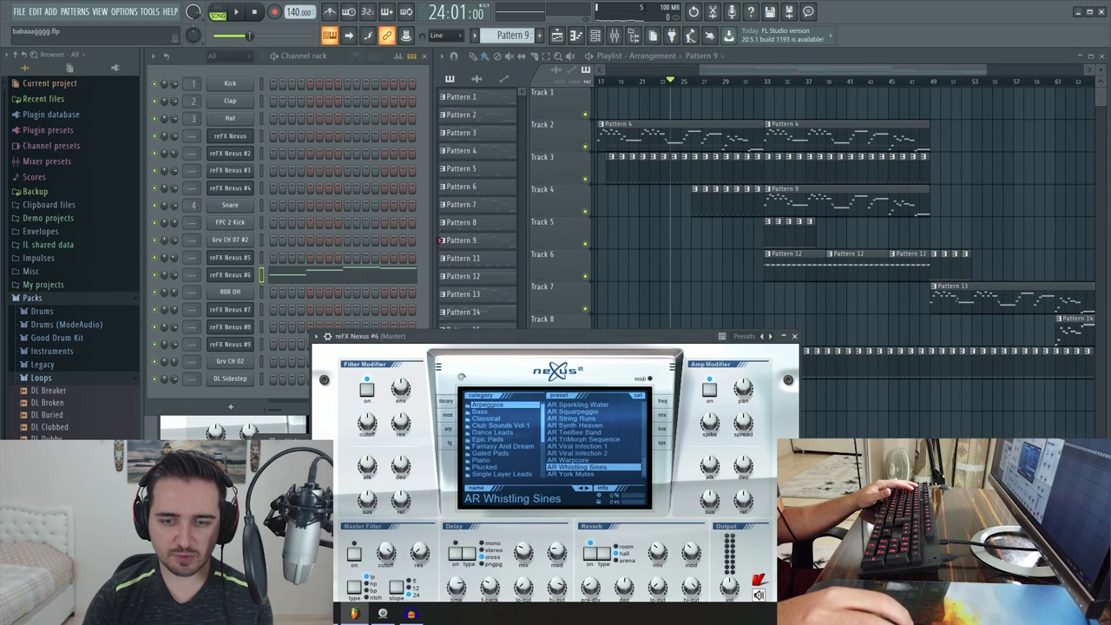
{"action": "scroll", "coordinate": [593, 439], "scroll_direction": "up", "scroll_amount": 10}
{"action": "left_click", "coordinate": [588, 412]}
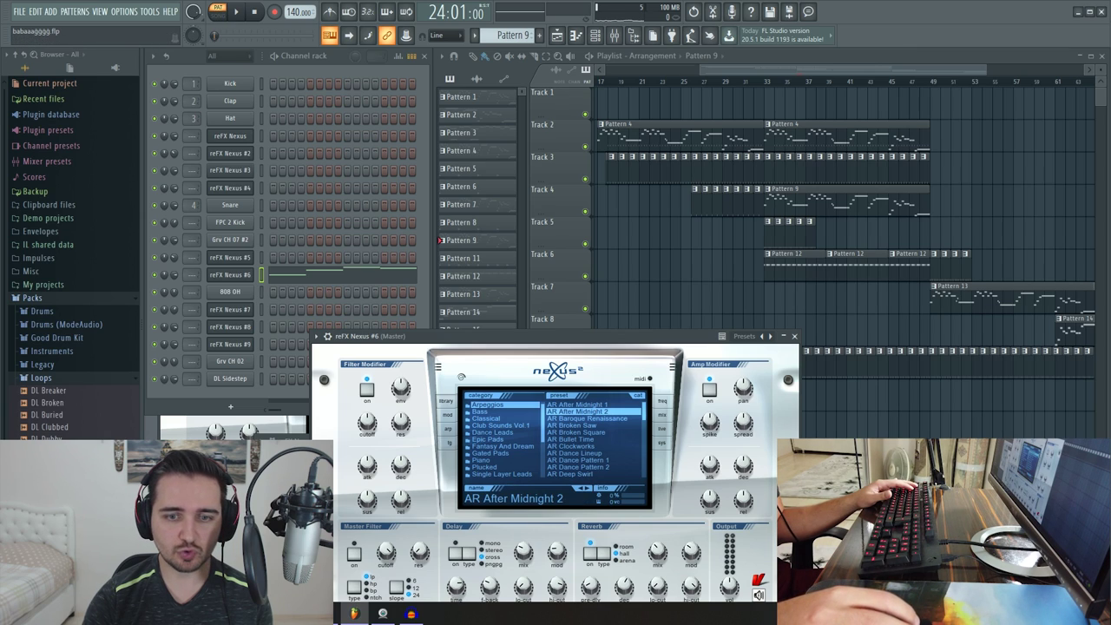
{"action": "key", "text": "space"}
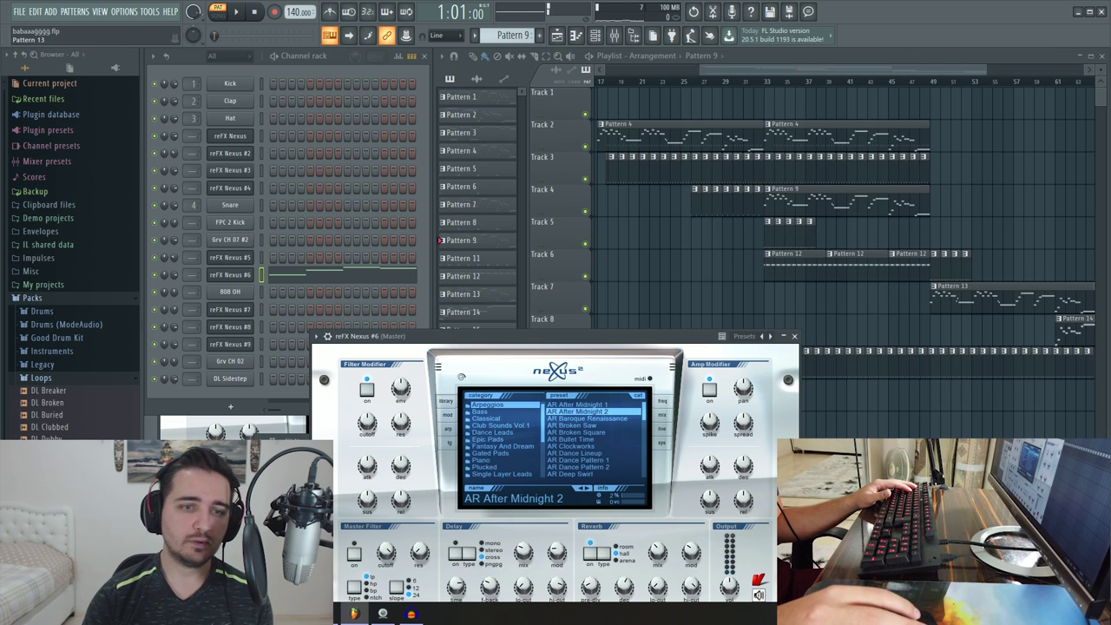
- Transpose all of Pattern 9's reFX Nexus #6 notes up one octave in the piano roll
{"action": "left_click", "coordinate": [344, 273]}
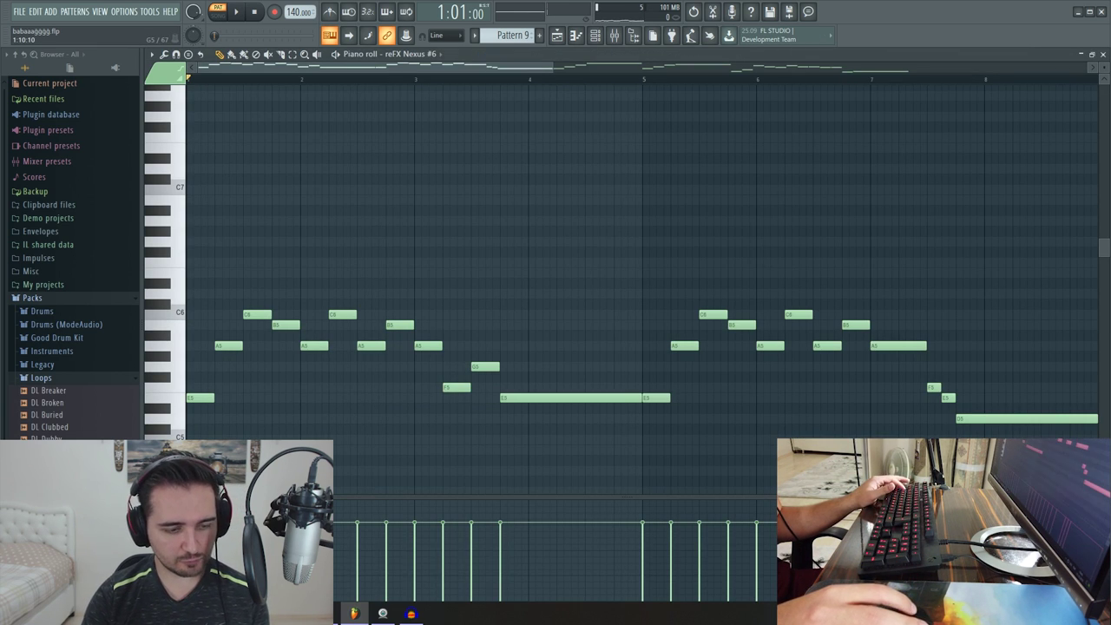
{"action": "key", "text": "ctrl+a"}
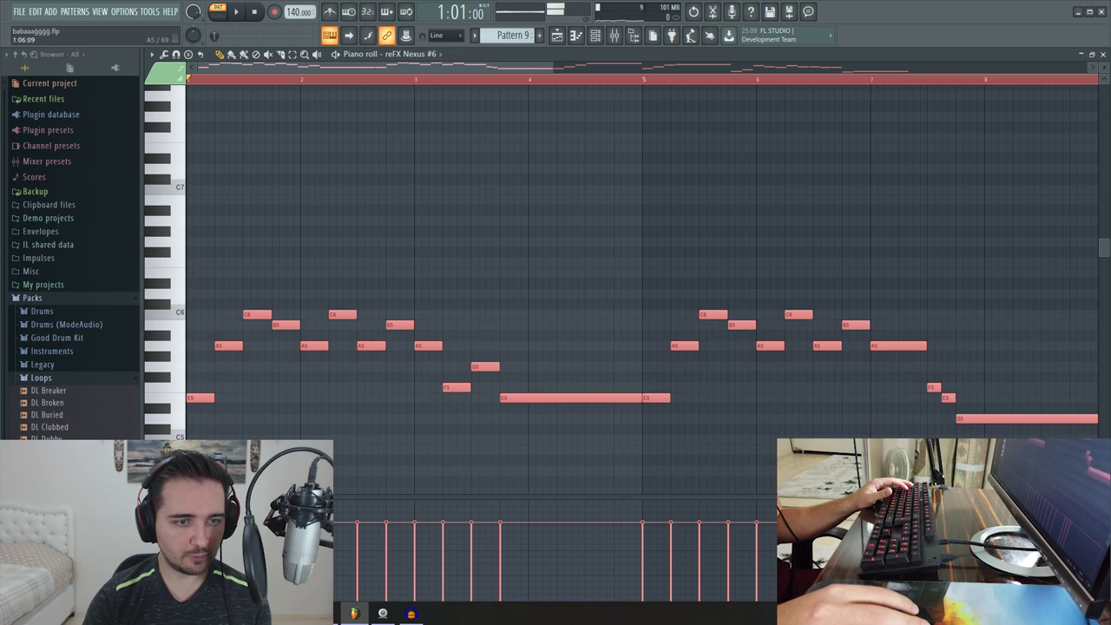
{"action": "key", "text": "Up"}
{"action": "key", "text": "Up"}
{"action": "key", "text": "Up"}
{"action": "key", "text": "Up"}
{"action": "key", "text": "Up"}
{"action": "key", "text": "Up"}
{"action": "key", "text": "Up"}
{"action": "key", "text": "Up"}
{"action": "key", "text": "Up"}
{"action": "key", "text": "Up"}
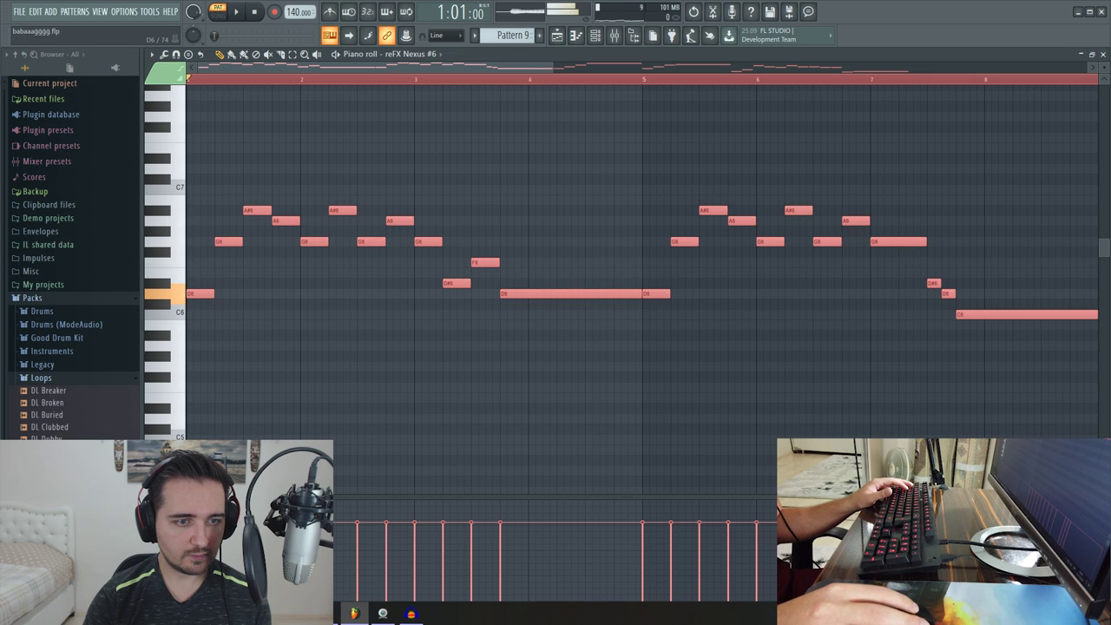
{"action": "key", "text": "Up"}
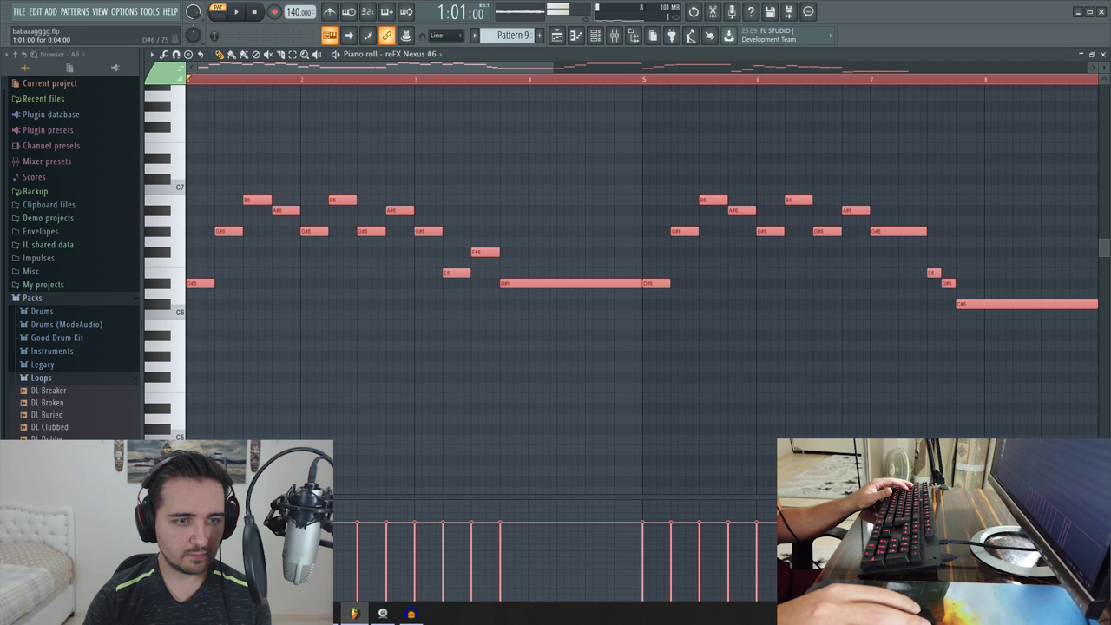
{"action": "key", "text": "Up"}
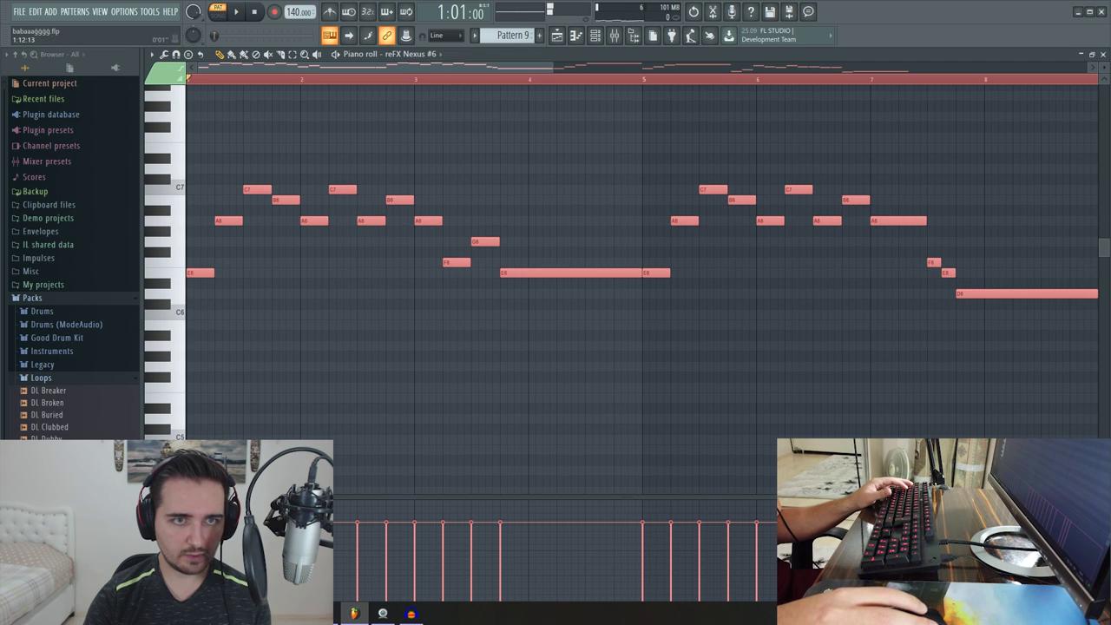
- Play the transposed Pattern 9 melody, view its full length and close the piano roll
{"action": "key", "text": "space"}
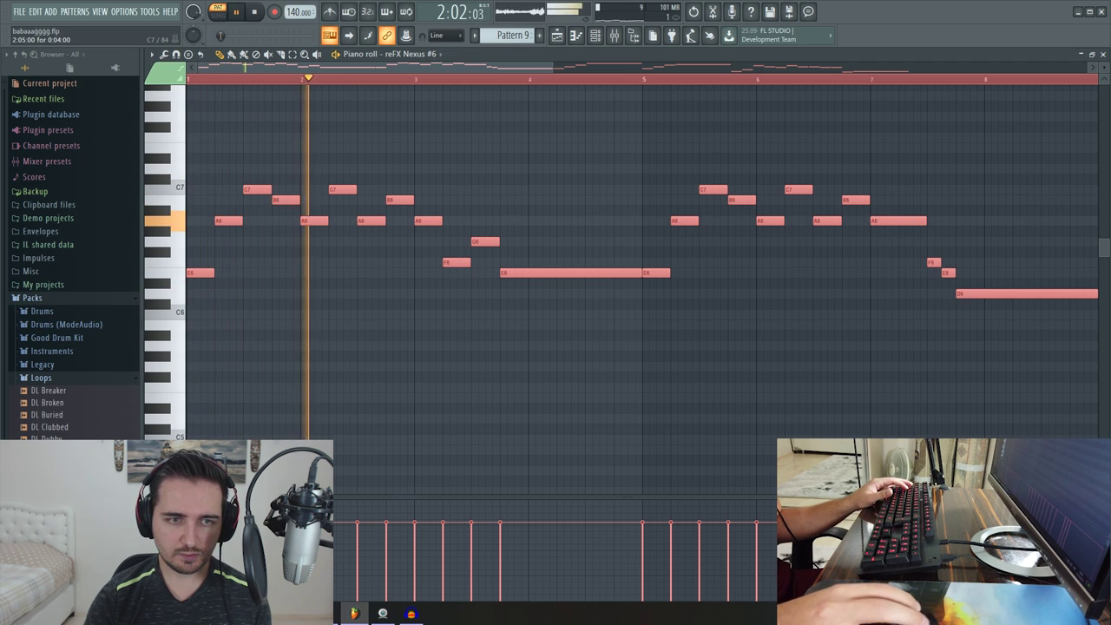
{"action": "scroll", "coordinate": [933, 272], "scroll_direction": "down", "scroll_amount": 4}
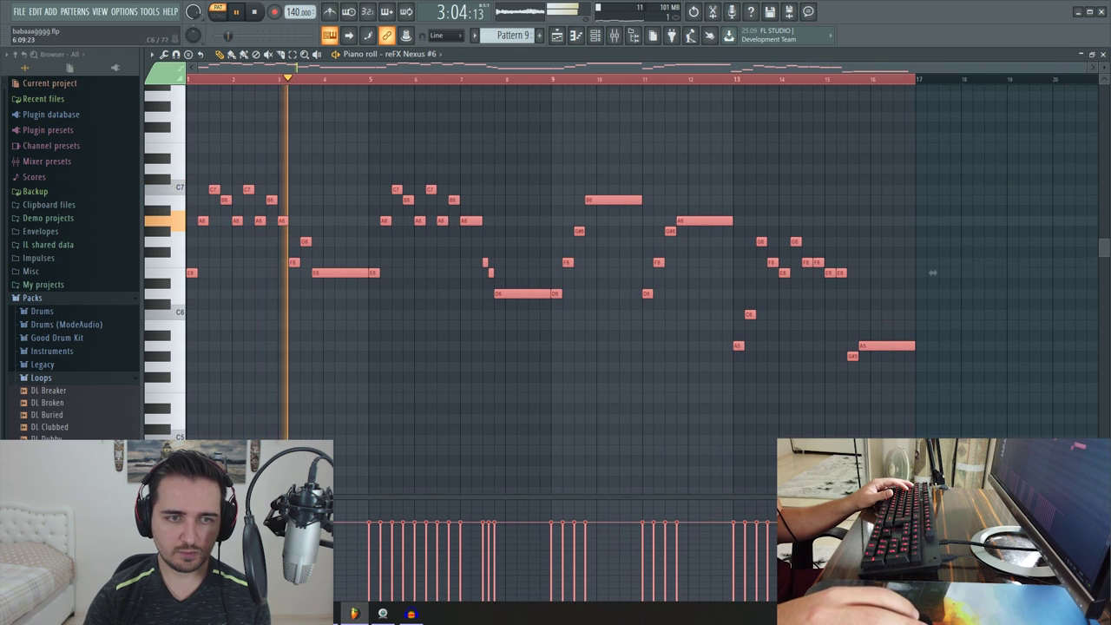
{"action": "key", "text": "space"}
{"action": "key", "text": "Escape"}
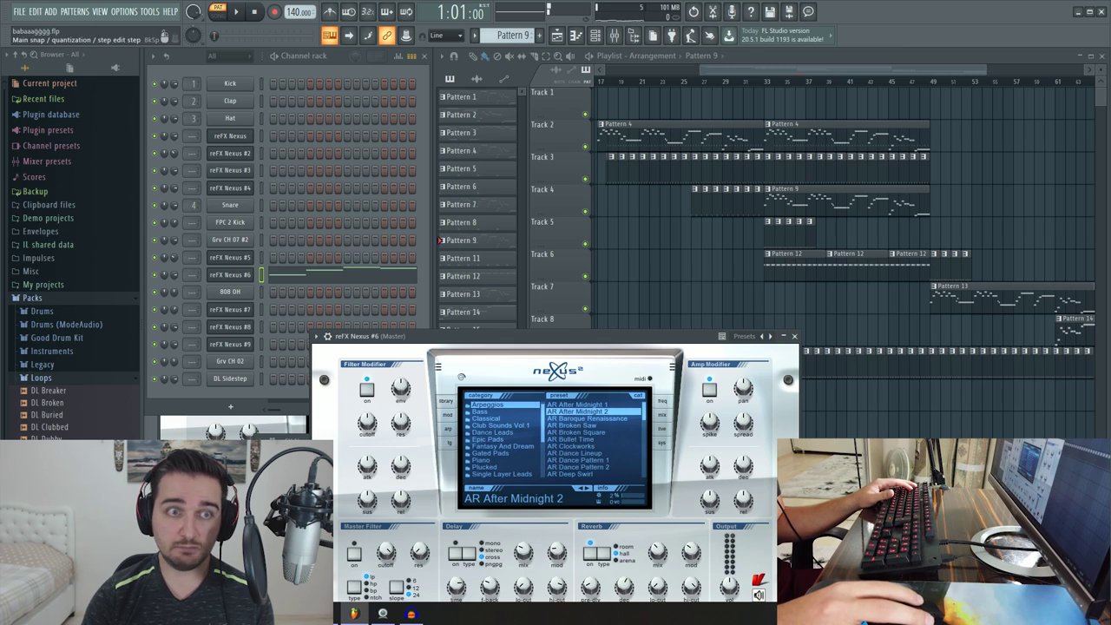
- Play the arrangement in song mode from about bar 31 and delete the second Pattern 4 clip on Track 2 at bar 33
{"action": "left_click", "coordinate": [217, 11]}
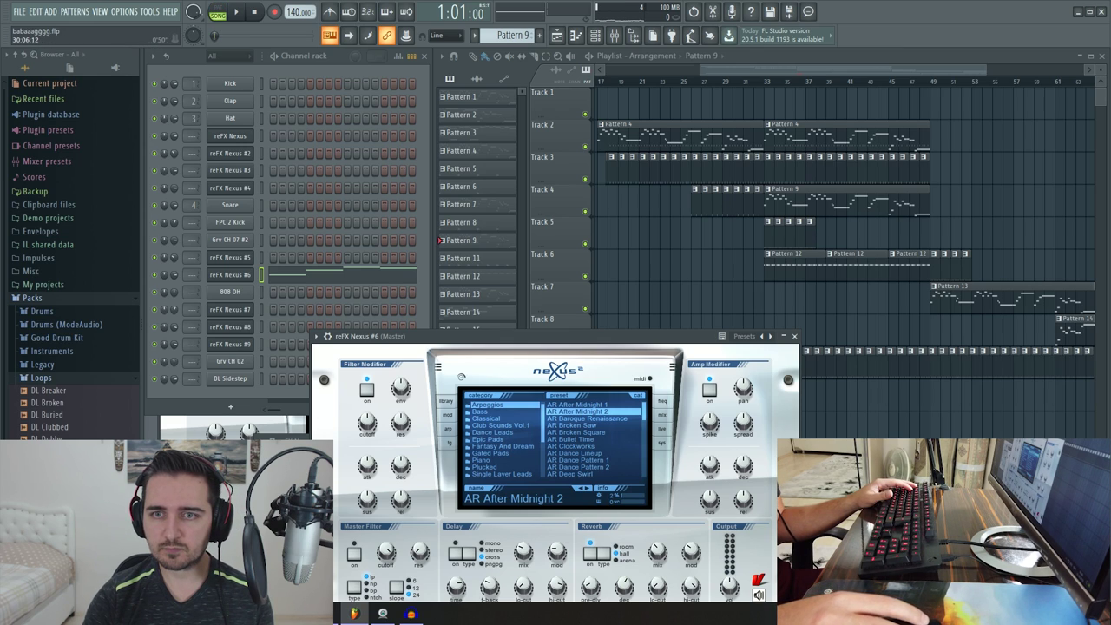
{"action": "left_click", "coordinate": [743, 81]}
{"action": "key", "text": "space"}
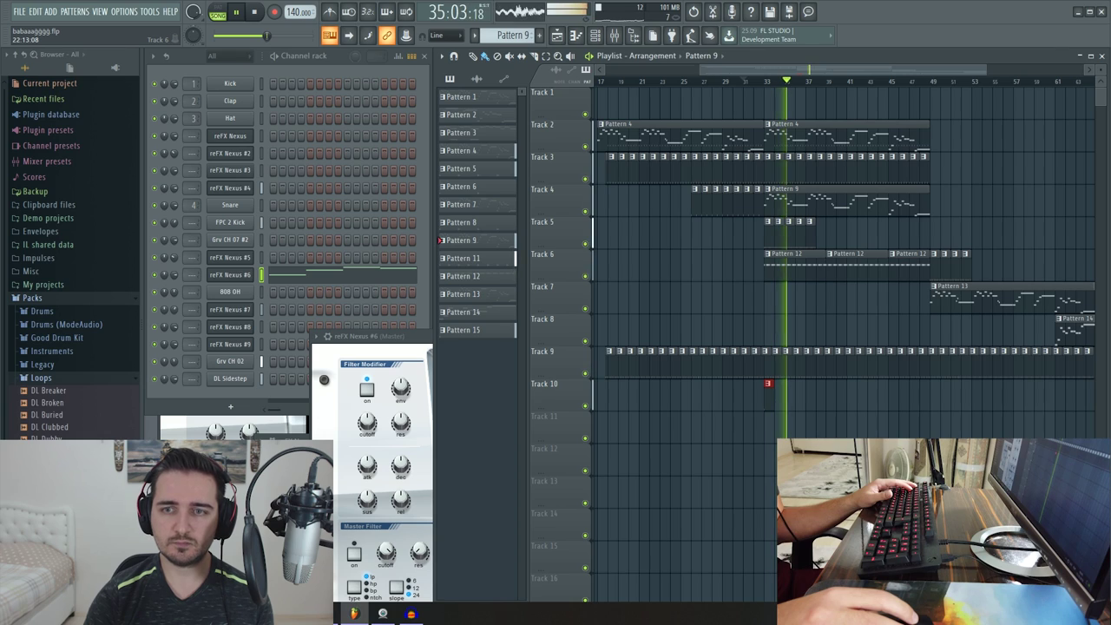
{"action": "right_click", "coordinate": [798, 136]}
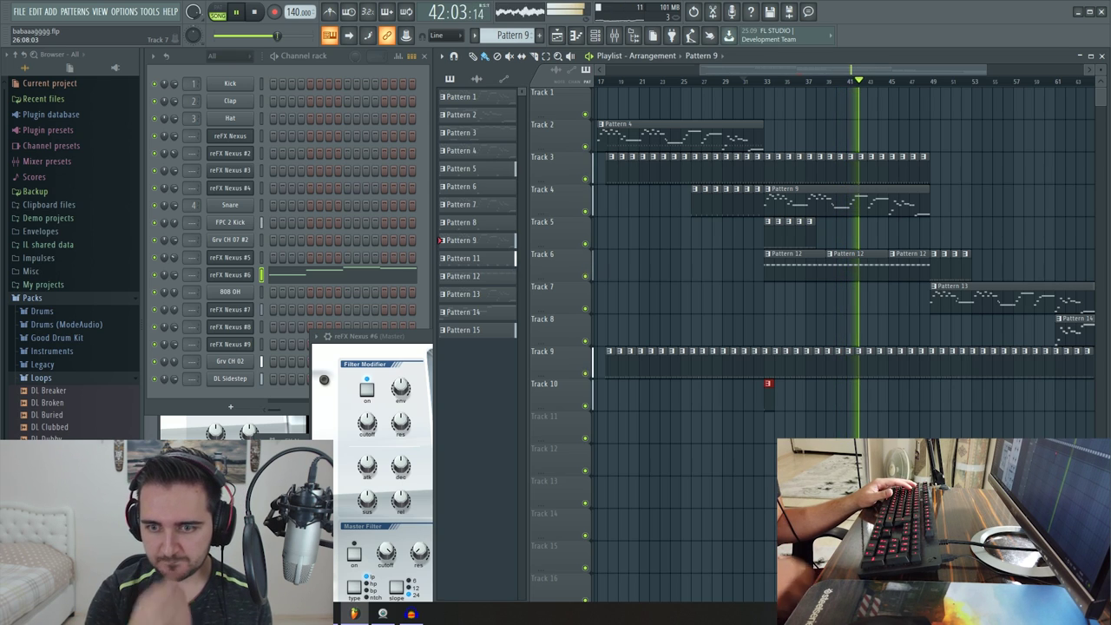
- Listen on through the Pattern 13 section while checking the playlist clips, then bring the reFX Nexus #6 window forward
{"action": "scroll", "coordinate": [844, 344], "scroll_direction": "down", "scroll_amount": 2}
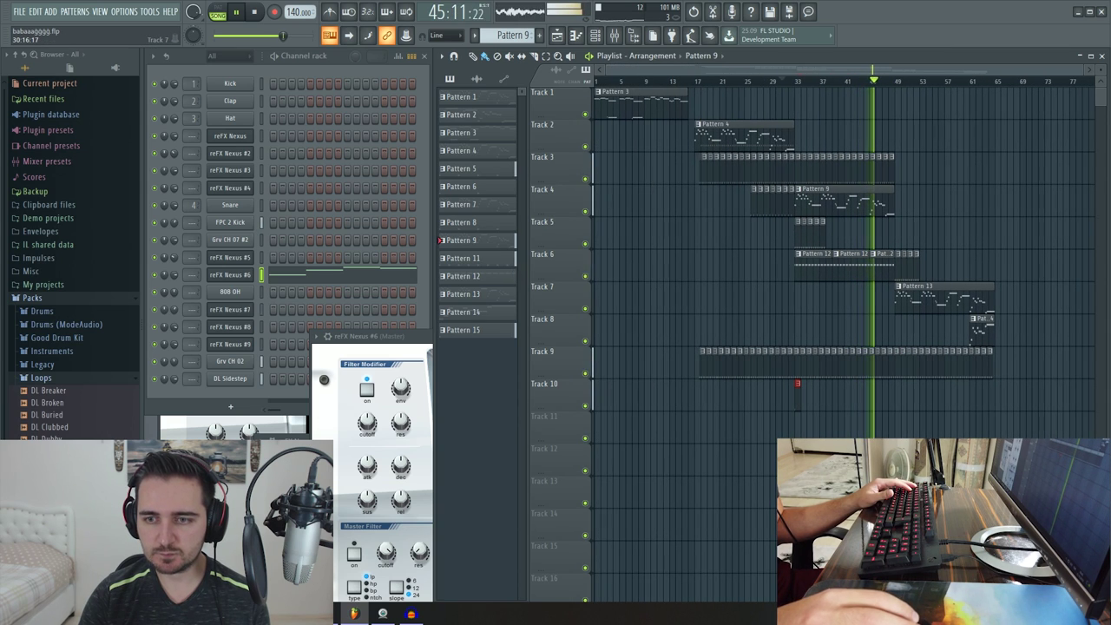
{"action": "scroll", "coordinate": [845, 345], "scroll_direction": "up", "scroll_amount": 2}
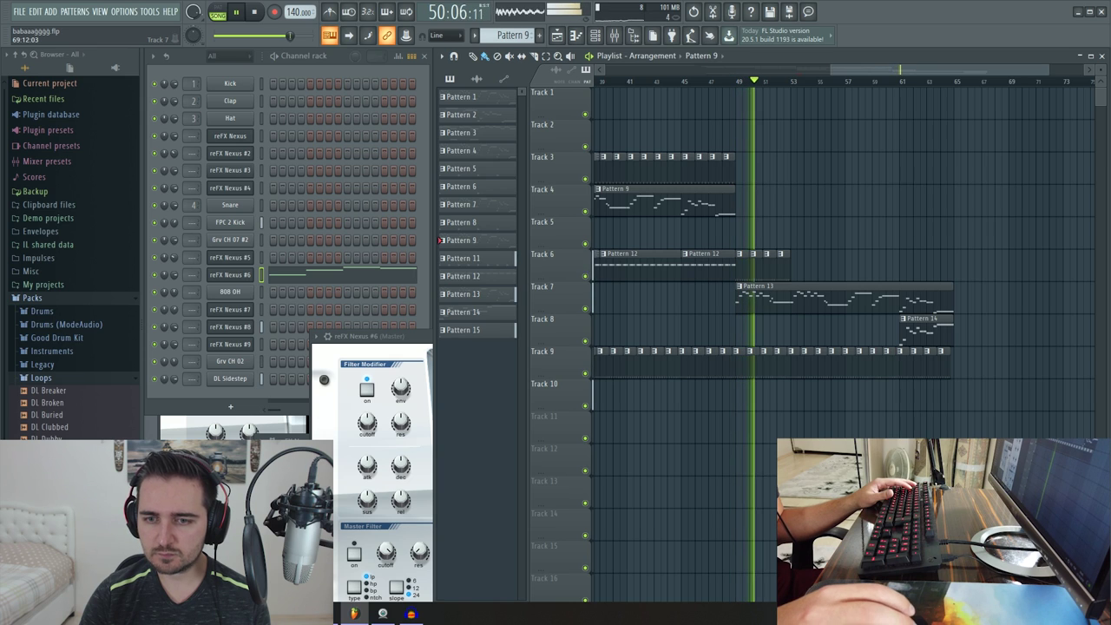
{"action": "scroll", "coordinate": [737, 261], "scroll_direction": "up", "scroll_amount": 1}
{"action": "scroll", "coordinate": [818, 261], "scroll_direction": "down", "scroll_amount": 3}
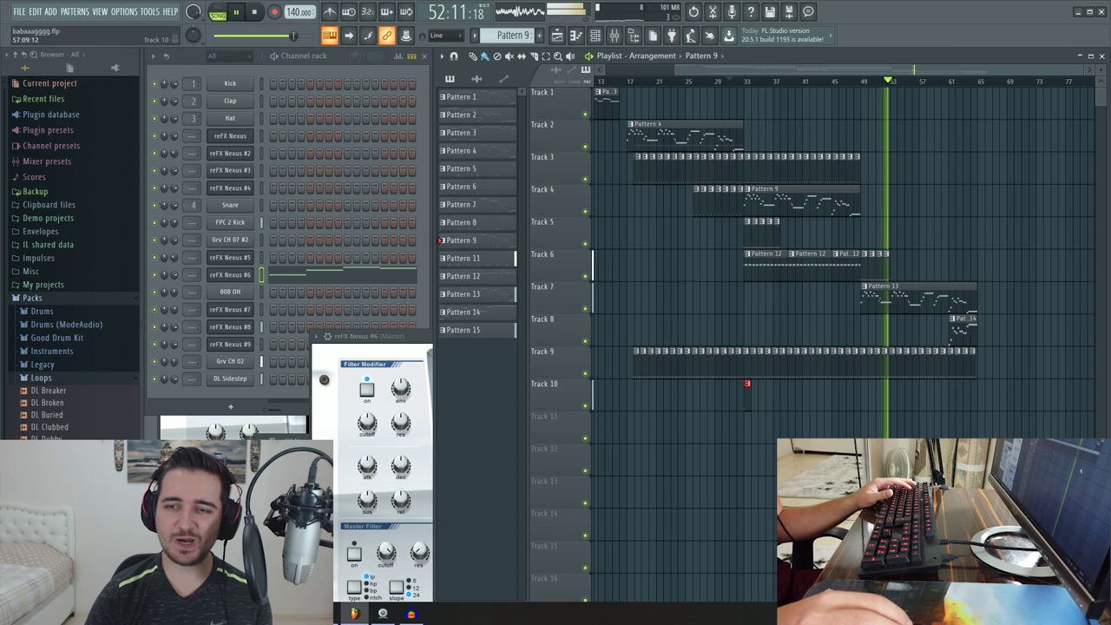
{"action": "scroll", "coordinate": [842, 261], "scroll_direction": "up", "scroll_amount": 3, "text": "ctrl"}
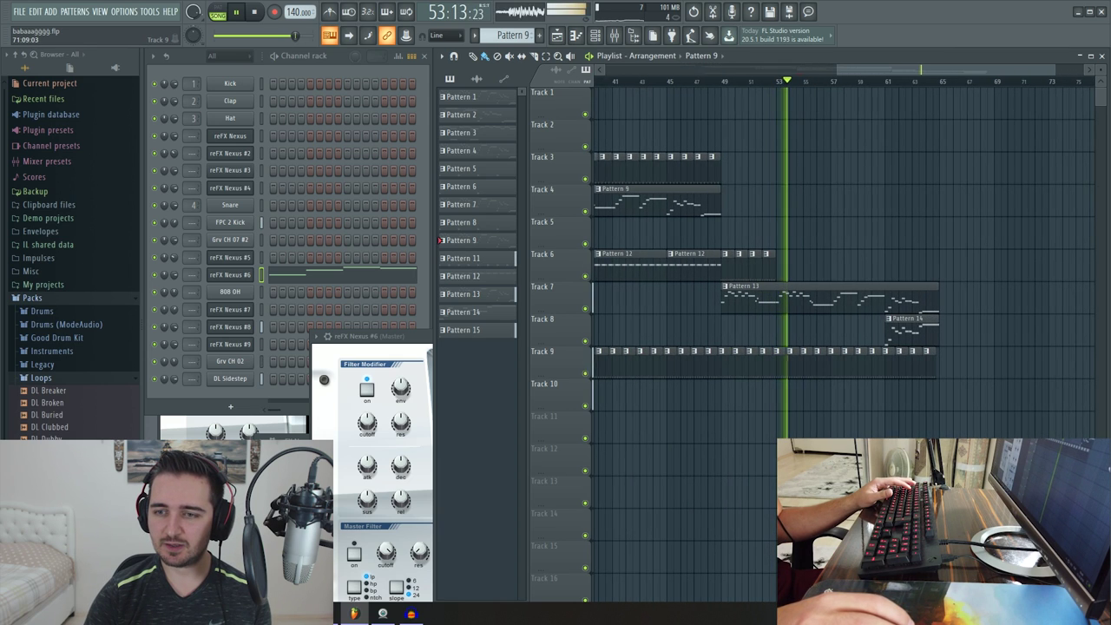
{"action": "scroll", "coordinate": [841, 261], "scroll_direction": "down", "scroll_amount": 3, "text": "ctrl"}
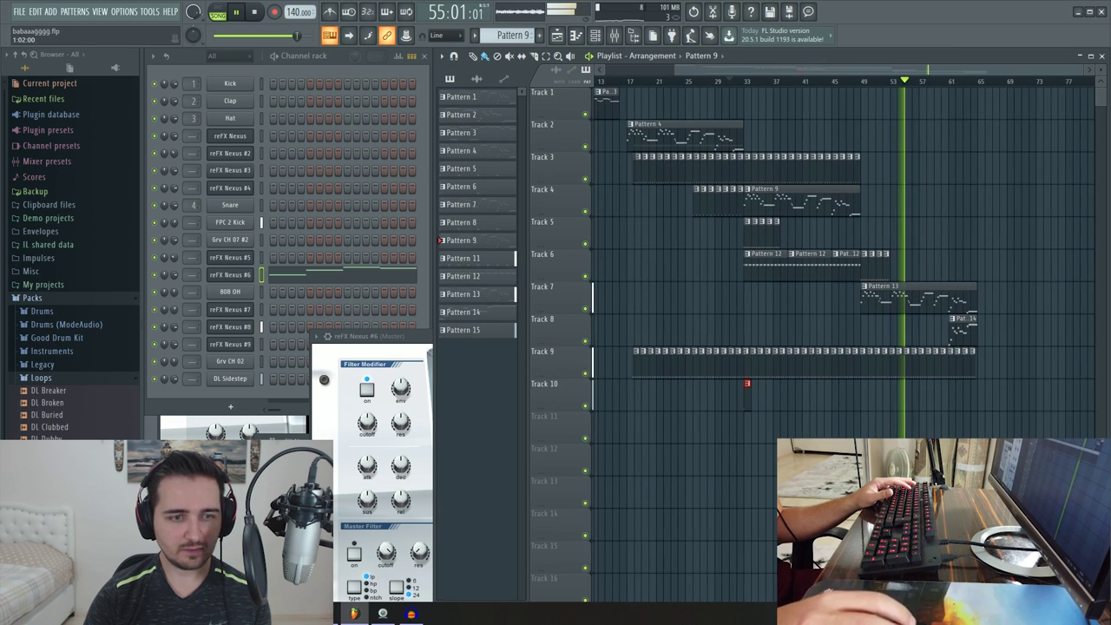
{"action": "left_click_drag", "start_coordinate": [373, 336], "coordinate": [341, 374]}
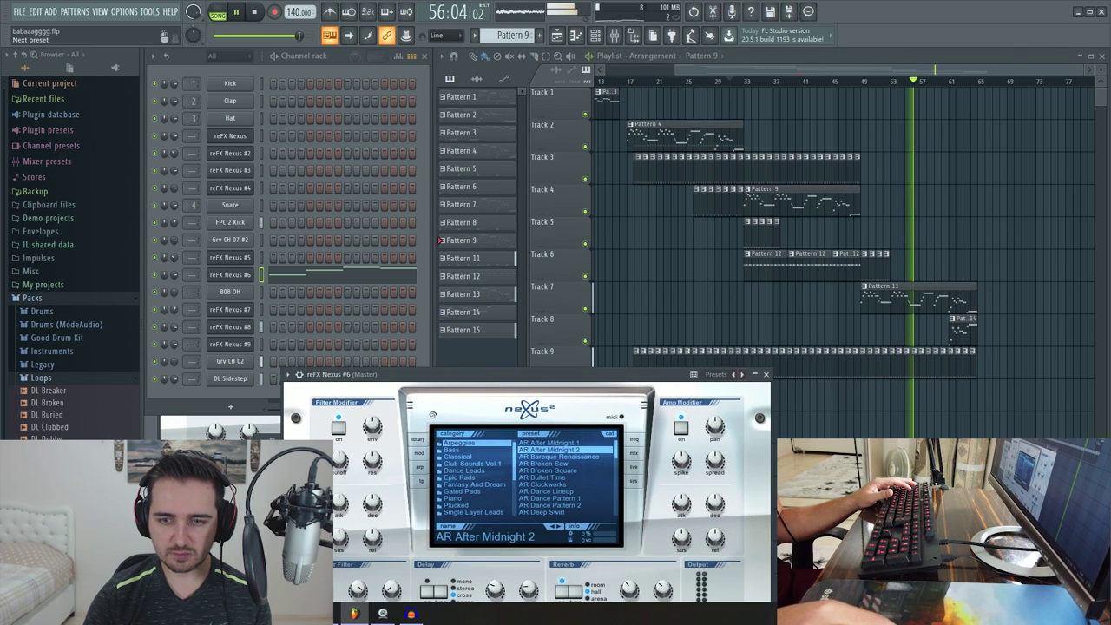
- Minimise the reFX Nexus #6 and #8 plugin windows and stop the song playback
{"action": "left_click", "coordinate": [754, 374]}
{"action": "left_click", "coordinate": [230, 326]}
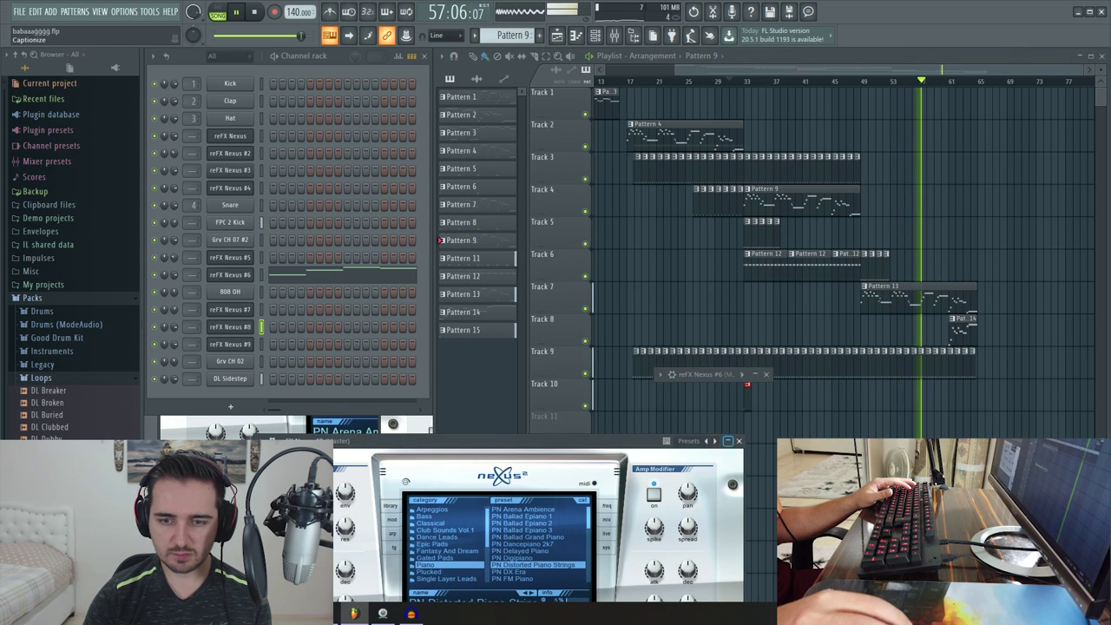
{"action": "double_click", "coordinate": [685, 441]}
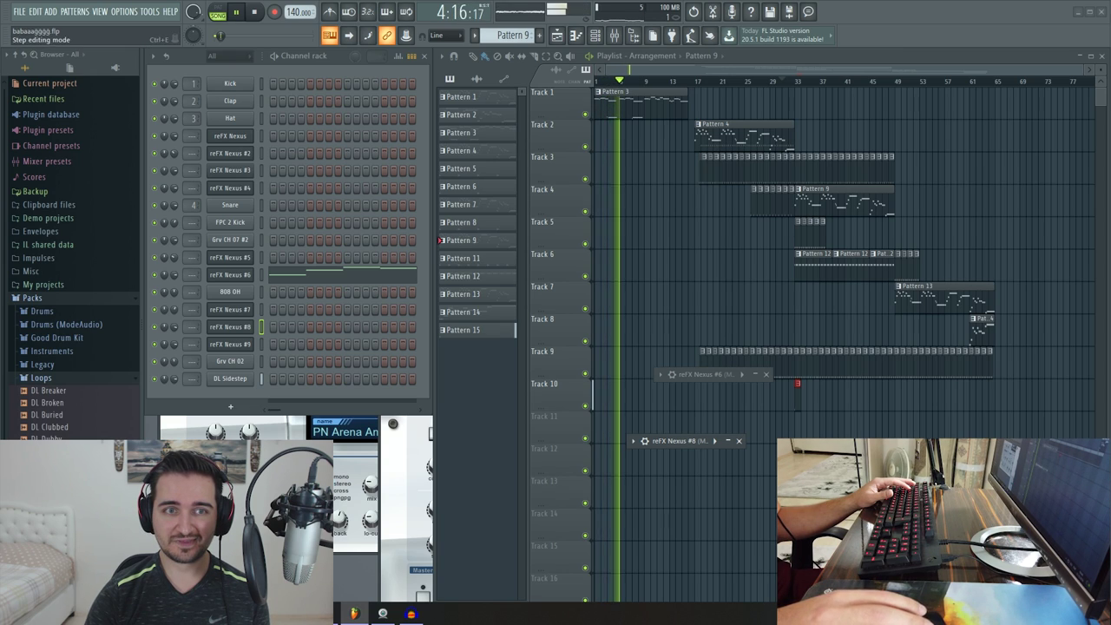
{"action": "key", "text": "space"}
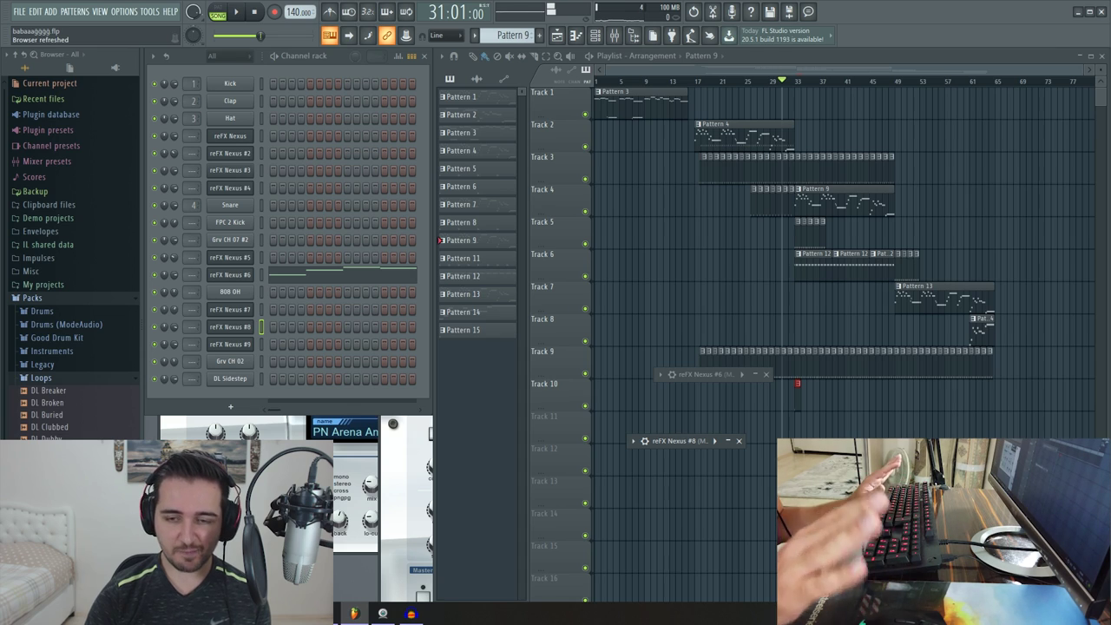
- Check the reFX Nexus #8 preset, then move the minimised Nexus #6 and #8 windows off the playlist
{"action": "left_click", "coordinate": [729, 441]}
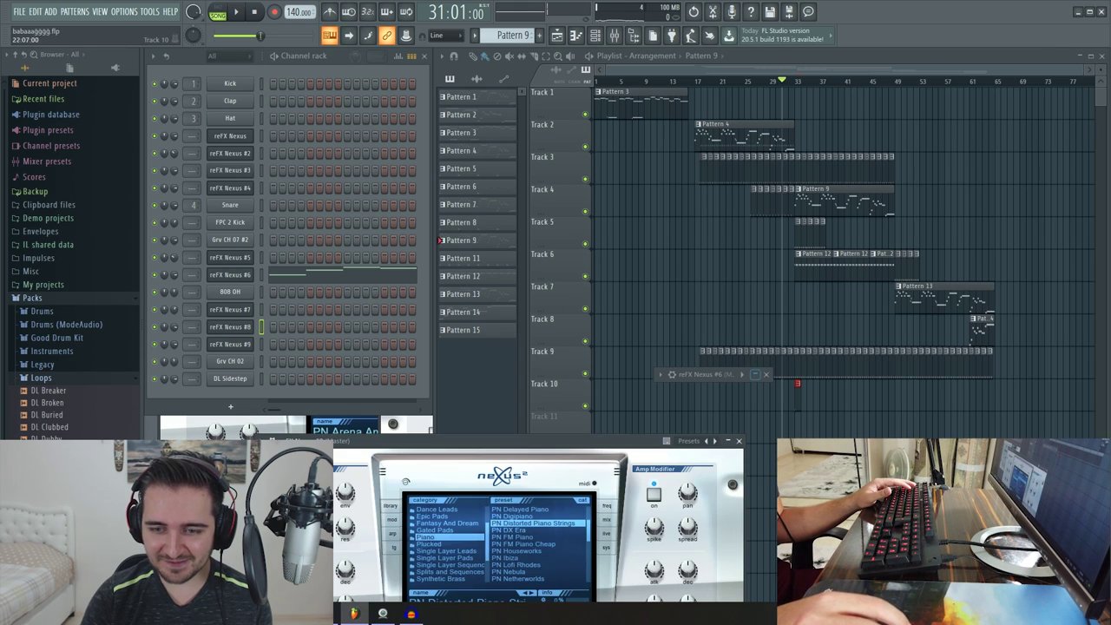
{"action": "left_click", "coordinate": [728, 441]}
{"action": "left_click_drag", "start_coordinate": [694, 374], "coordinate": [482, 414]}
{"action": "left_click_drag", "start_coordinate": [673, 440], "coordinate": [486, 439]}
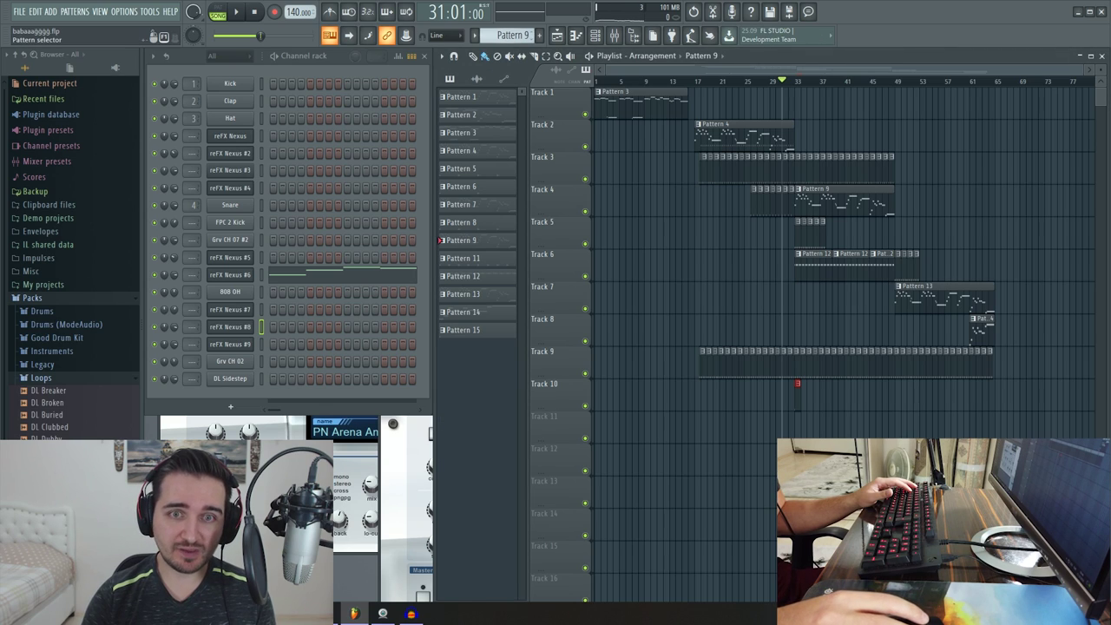
- Select the empty Pattern 16 and insert a new Nexus instrument channel above DL Sidestep
{"action": "scroll", "coordinate": [512, 35], "scroll_direction": "down", "scroll_amount": 4}
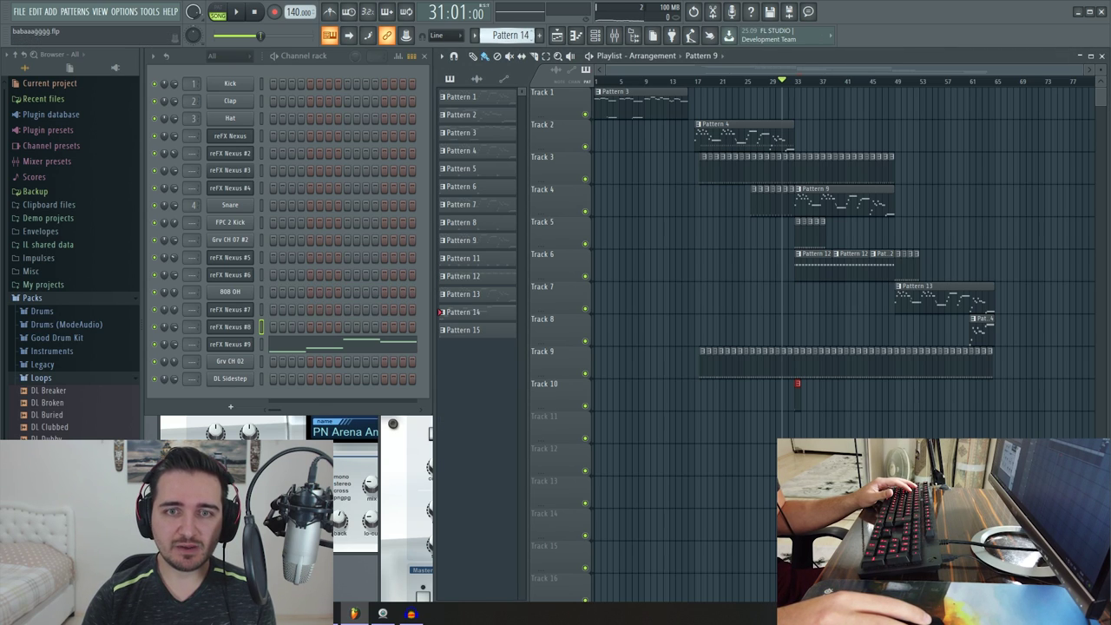
{"action": "scroll", "coordinate": [512, 35], "scroll_direction": "down", "scroll_amount": 2}
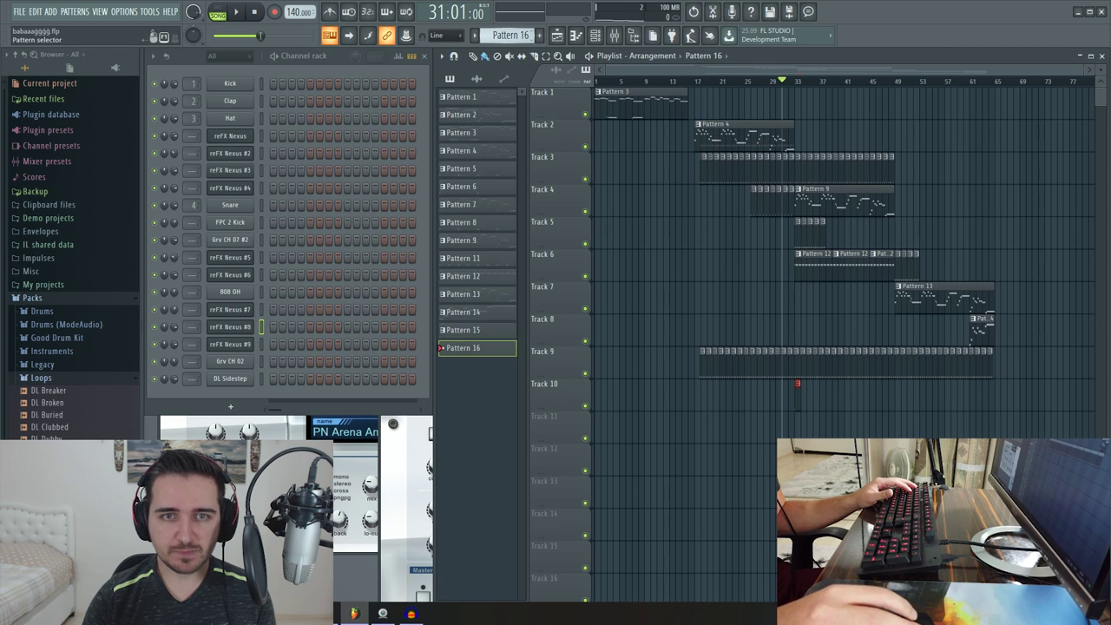
{"action": "right_click", "coordinate": [250, 379]}
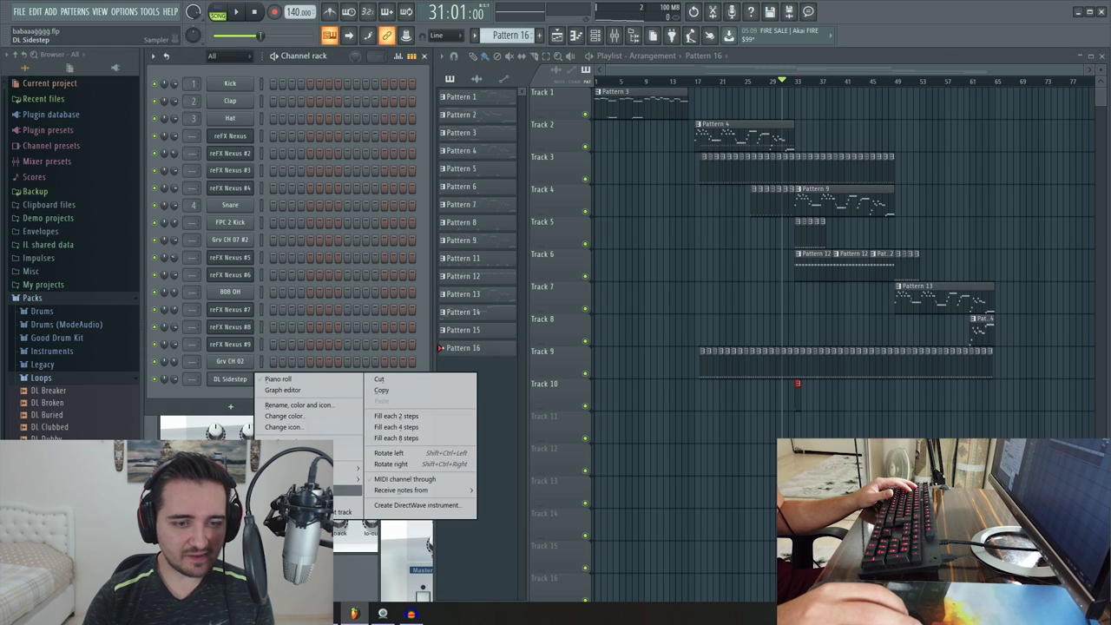
{"action": "mouse_move", "coordinate": [352, 479]}
{"action": "left_click", "coordinate": [393, 34]}
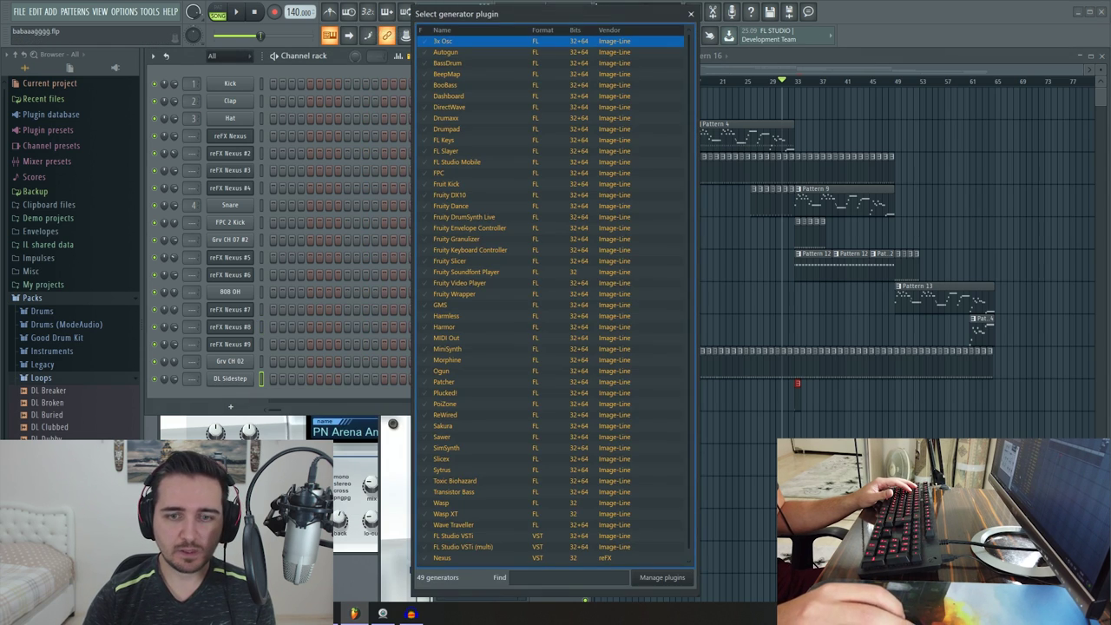
{"action": "scroll", "coordinate": [550, 299], "scroll_direction": "down", "scroll_amount": 1}
{"action": "double_click", "coordinate": [452, 549]}
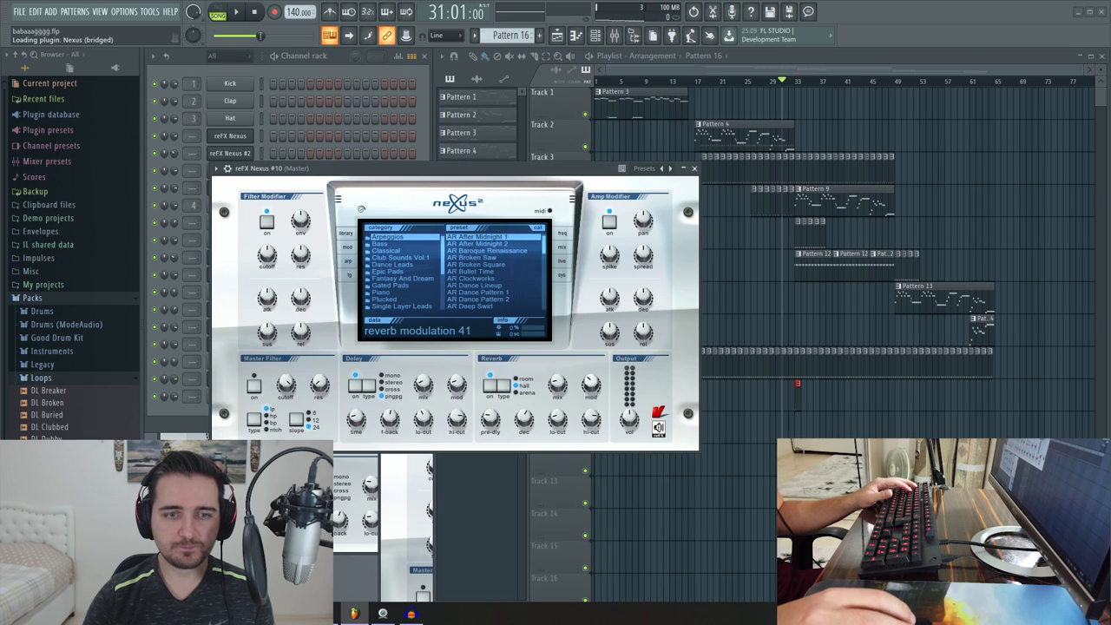
- Audition the arpeggio presets AR Broken Saw and AR Dance Lineup on the new reFX Nexus #10
{"action": "left_click", "coordinate": [492, 264]}
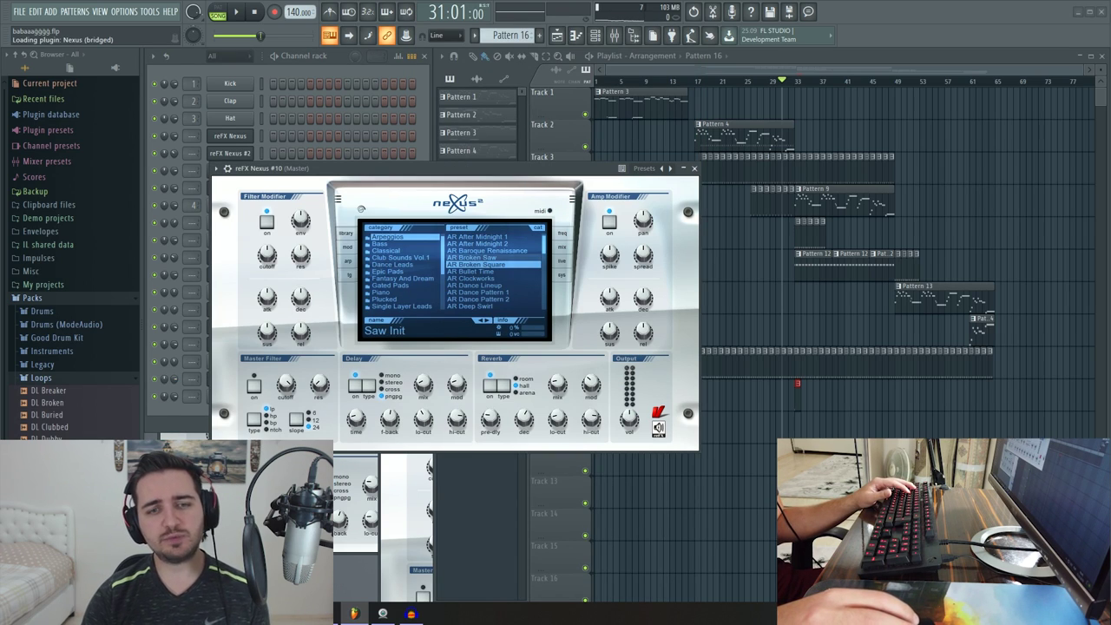
{"action": "left_click", "coordinate": [493, 257]}
{"action": "key", "text": "b"}
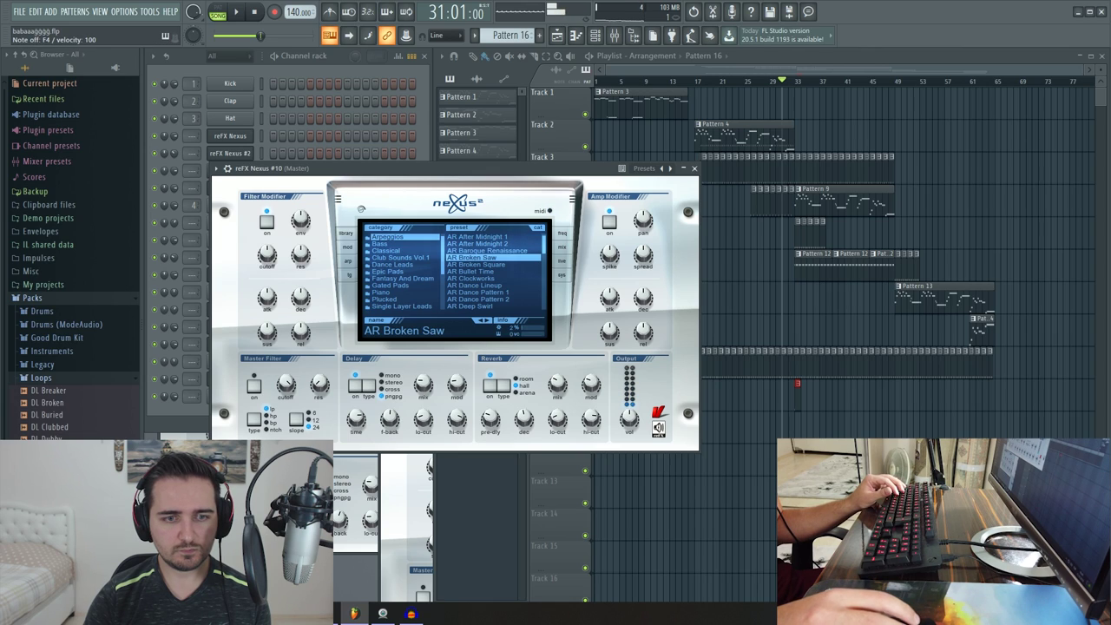
{"action": "left_click", "coordinate": [492, 286]}
{"action": "key", "text": "v"}
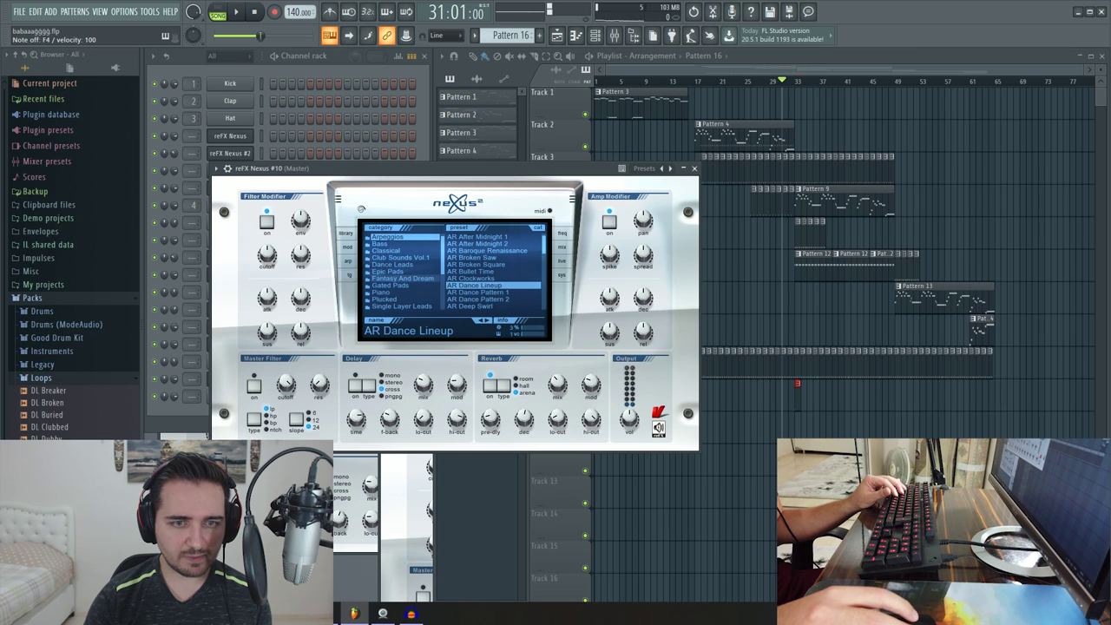
- Load the Bass preset BA Attackbass in reFX Nexus #10, test it with a note and move its window off the playlist
{"action": "left_click", "coordinate": [401, 244]}
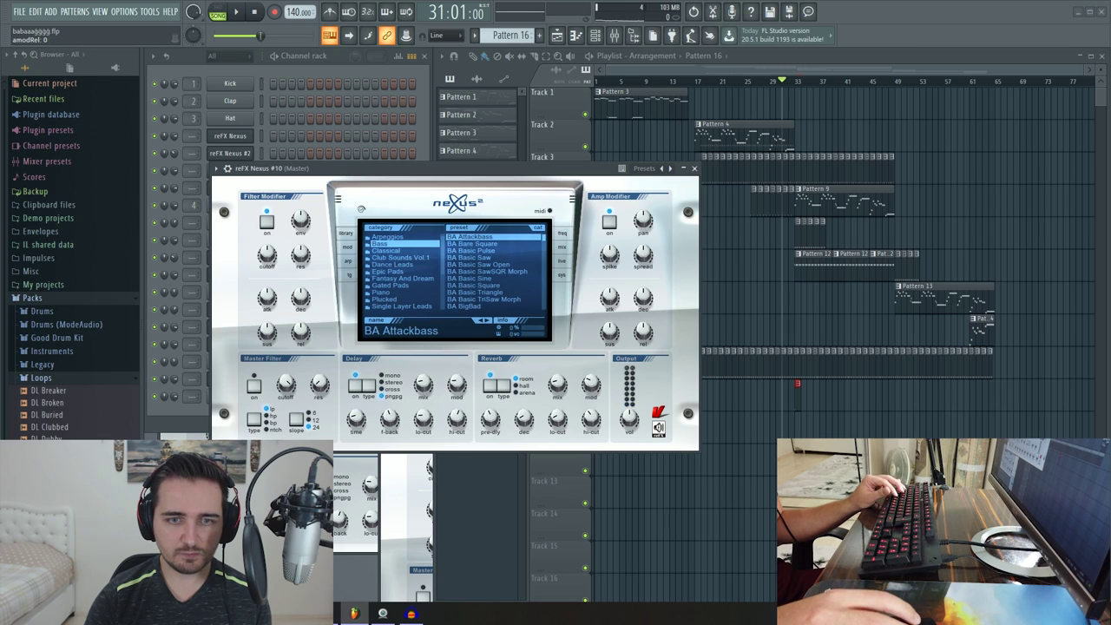
{"action": "key", "text": "v"}
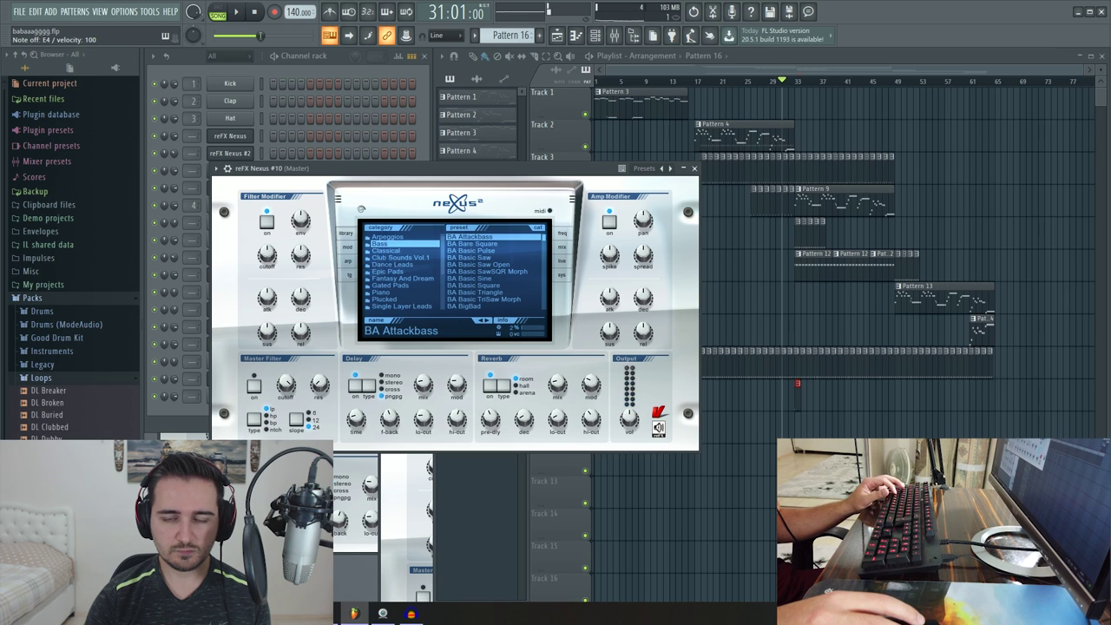
{"action": "left_click_drag", "start_coordinate": [434, 167], "coordinate": [299, 308]}
- Play the song briefly from bar 17 and move the reFX Nexus #10 window clear of the channel rack
{"action": "left_click", "coordinate": [695, 80]}
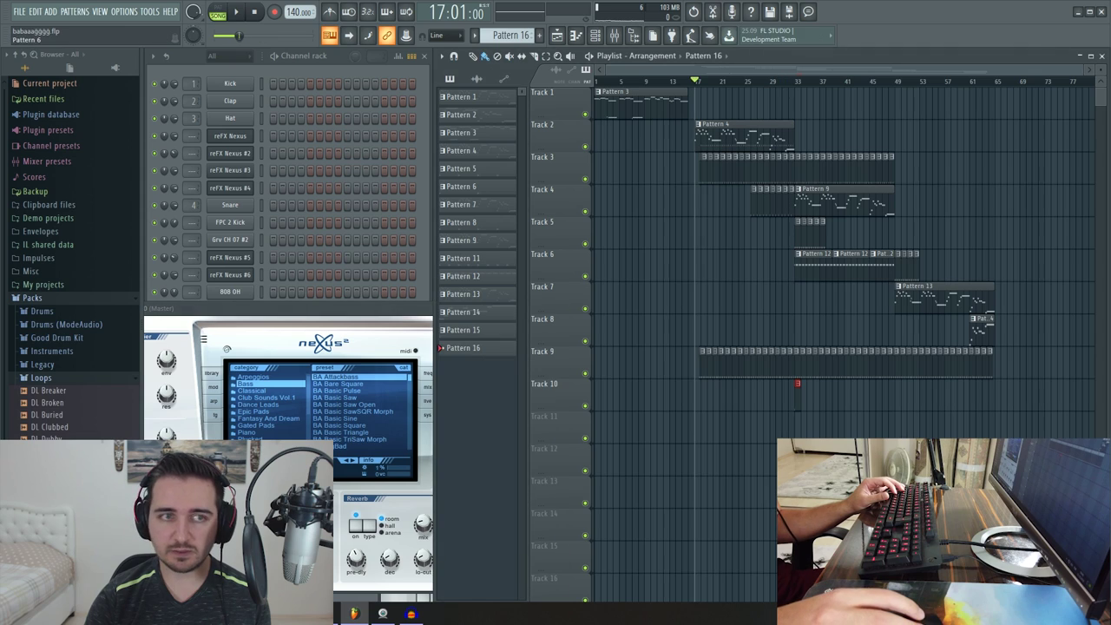
{"action": "key", "text": "space"}
{"action": "key", "text": "space"}
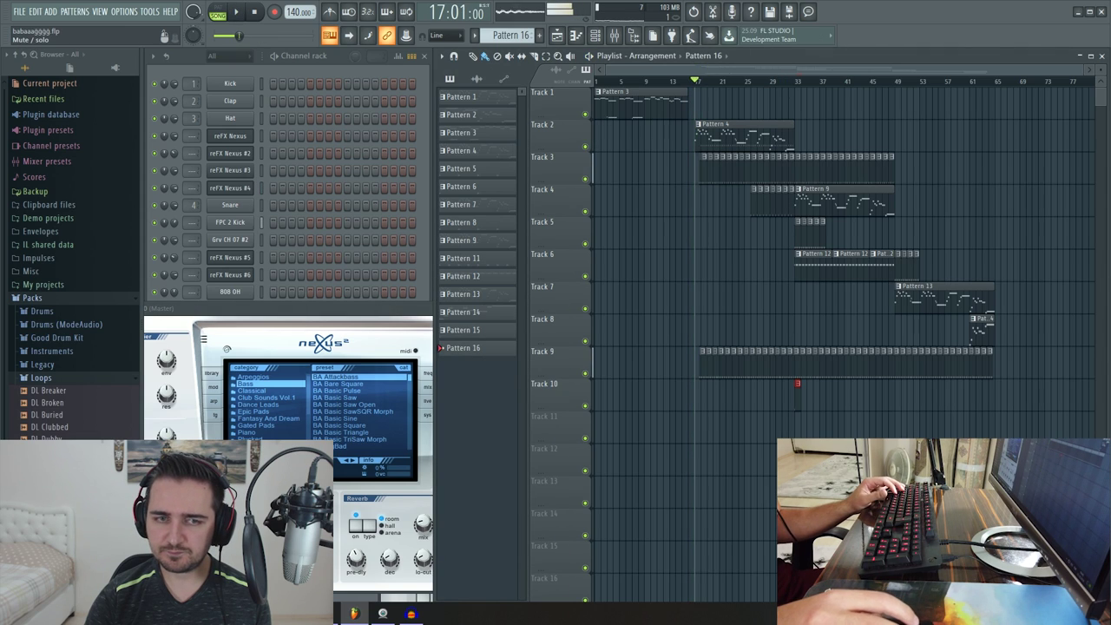
{"action": "left_click_drag", "start_coordinate": [300, 308], "coordinate": [405, 370]}
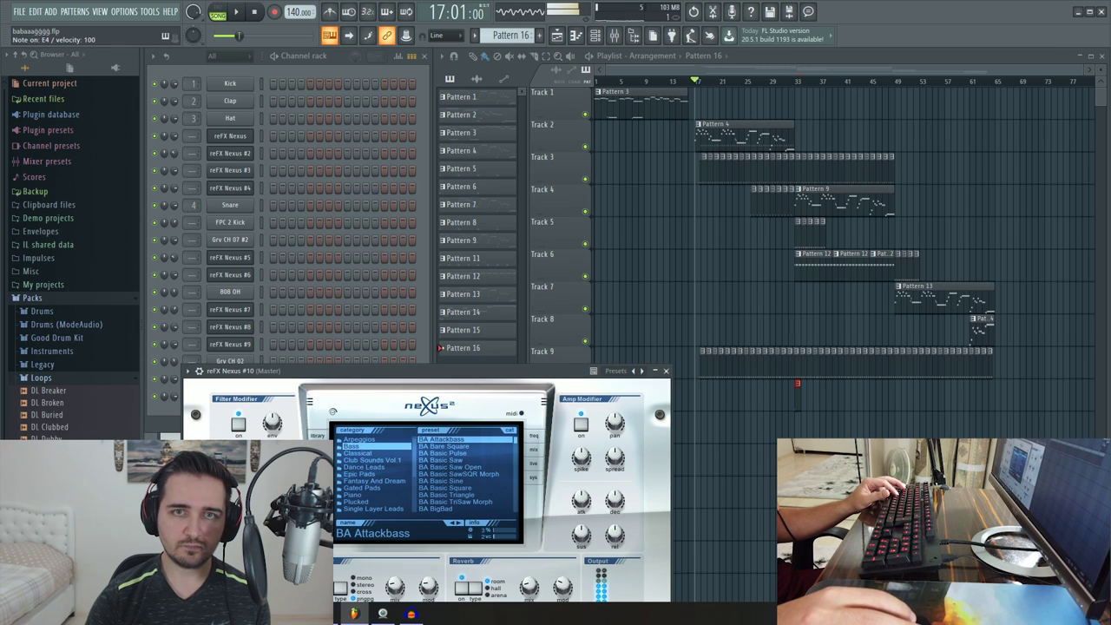
{"action": "left_click_drag", "start_coordinate": [405, 371], "coordinate": [369, 440]}
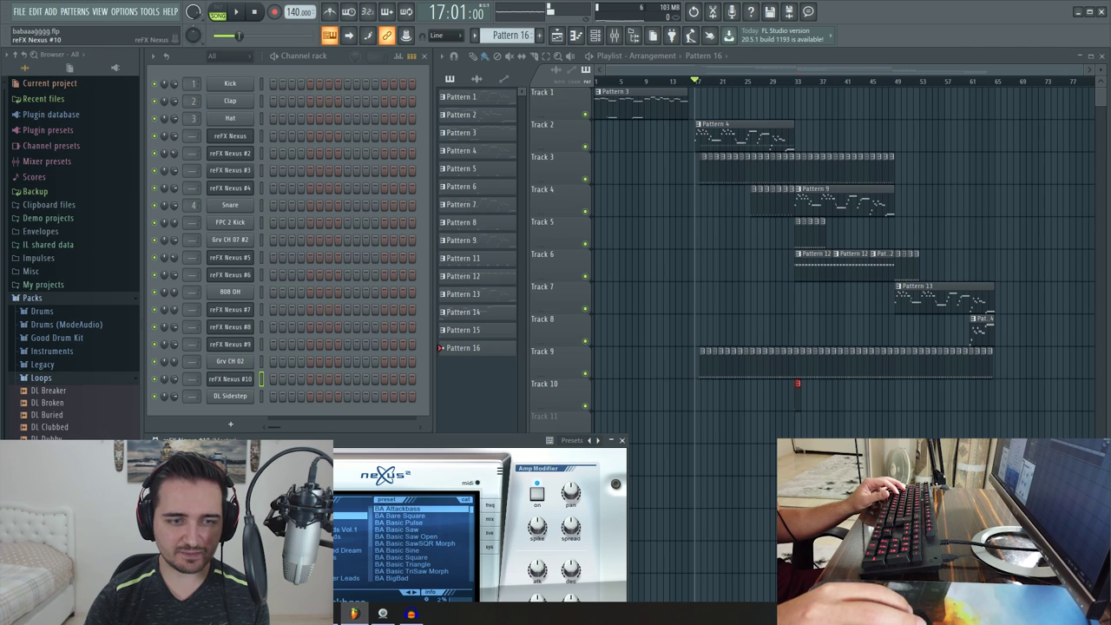
- Draw an E4 note at the start of Pattern 16 in reFX Nexus #10's piano roll and shorten it to four steps
{"action": "right_click", "coordinate": [254, 375]}
{"action": "left_click", "coordinate": [286, 379]}
{"action": "scroll", "coordinate": [248, 322], "scroll_direction": "up", "scroll_amount": 4}
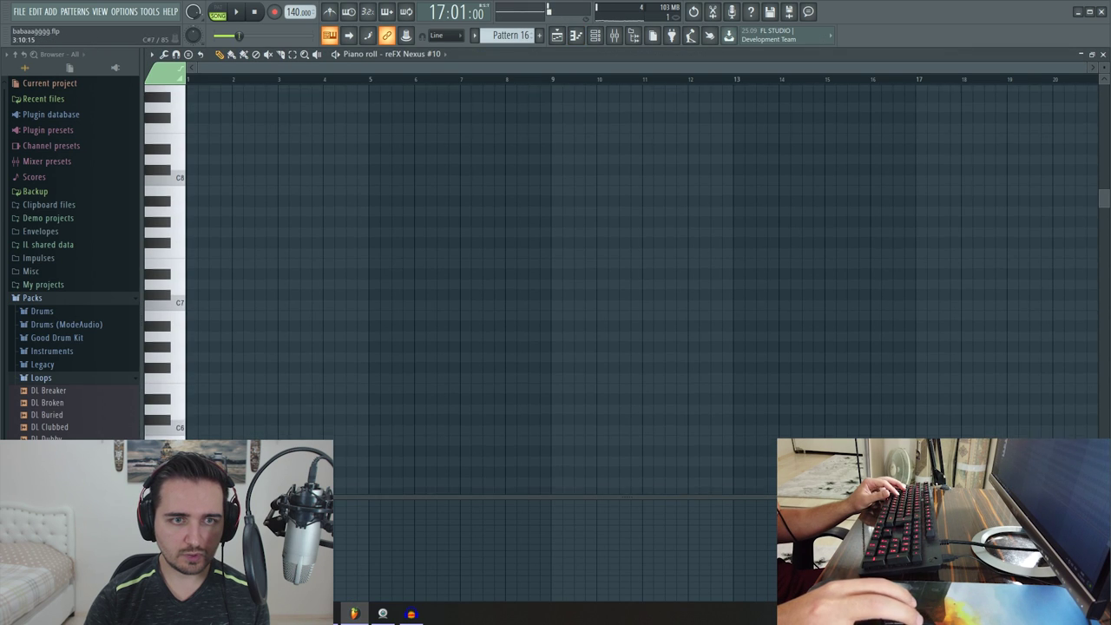
{"action": "scroll", "coordinate": [324, 280], "scroll_direction": "down", "scroll_amount": 8}
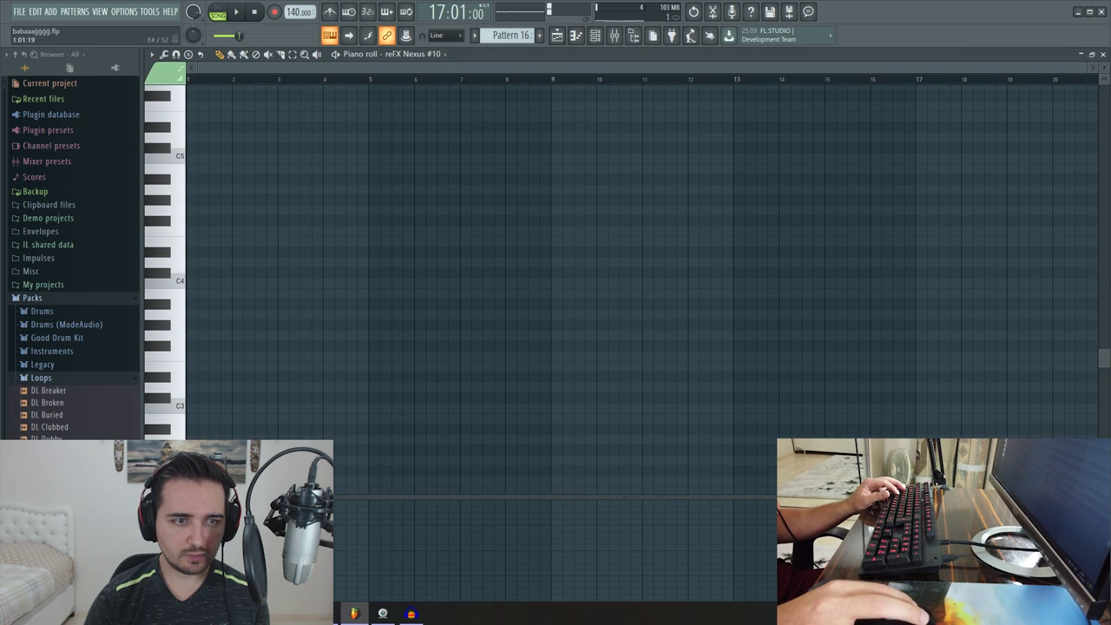
{"action": "key", "text": "c"}
{"action": "scroll", "coordinate": [192, 240], "scroll_direction": "up", "scroll_amount": 5}
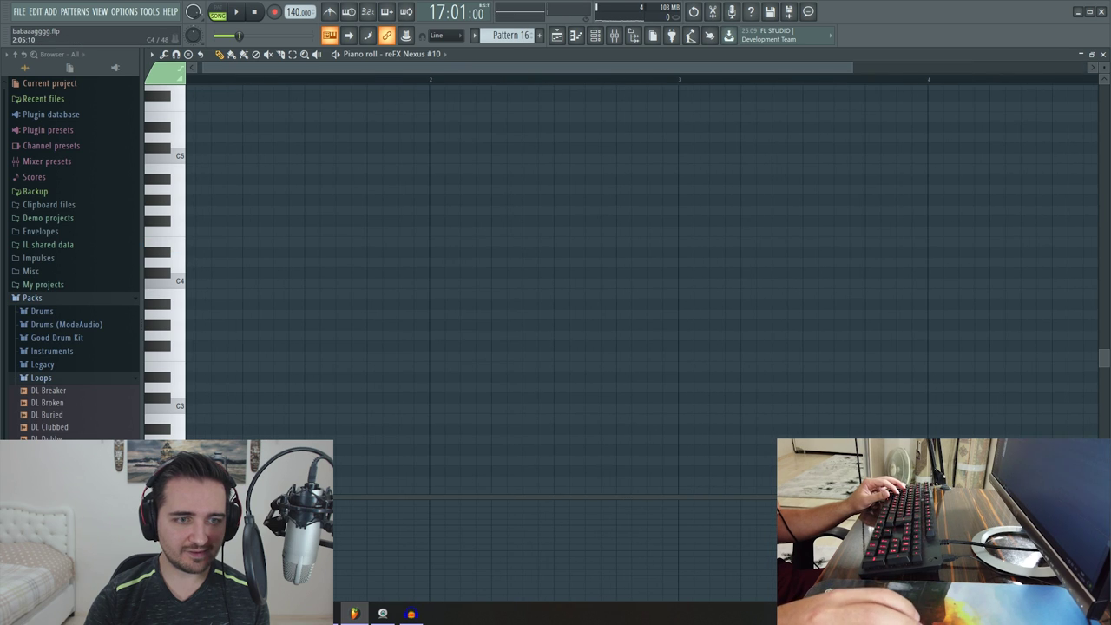
{"action": "scroll", "coordinate": [455, 94], "scroll_direction": "down", "scroll_amount": 4}
{"action": "scroll", "coordinate": [455, 94], "scroll_direction": "up", "scroll_amount": 5}
{"action": "left_click_drag", "start_coordinate": [419, 68], "coordinate": [388, 68]}
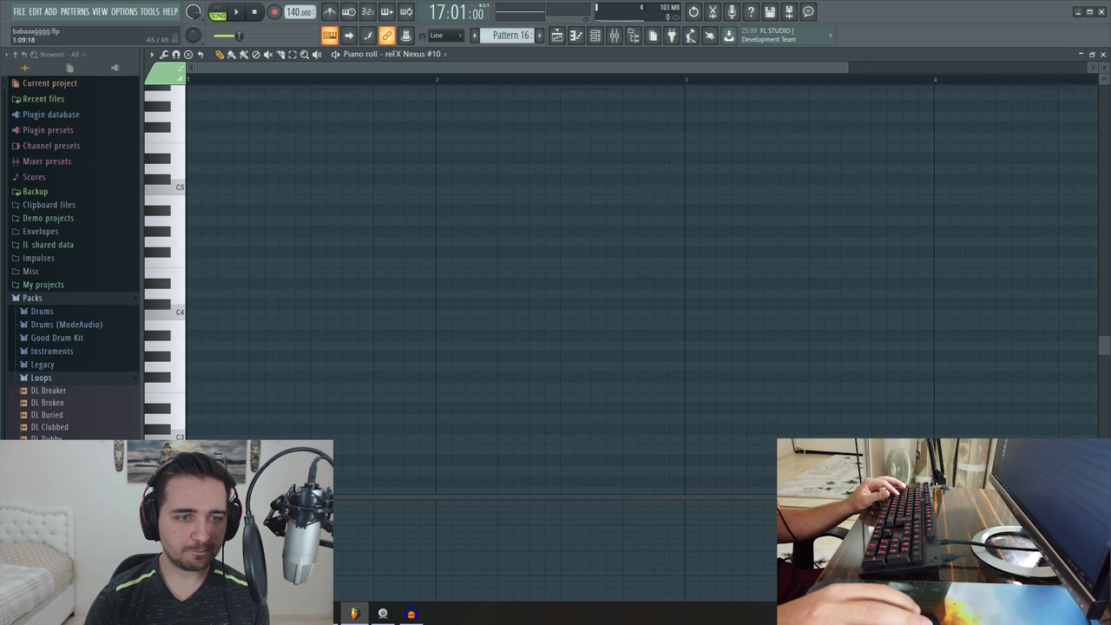
{"action": "key", "text": "c"}
{"action": "left_click", "coordinate": [193, 273]}
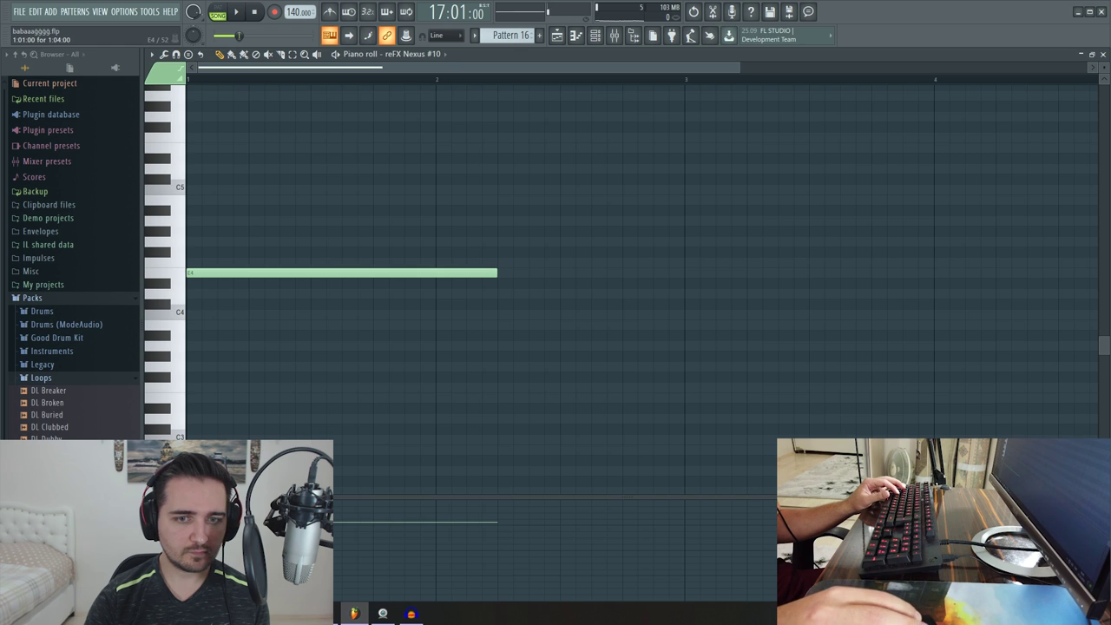
{"action": "left_click_drag", "start_coordinate": [494, 273], "coordinate": [278, 266]}
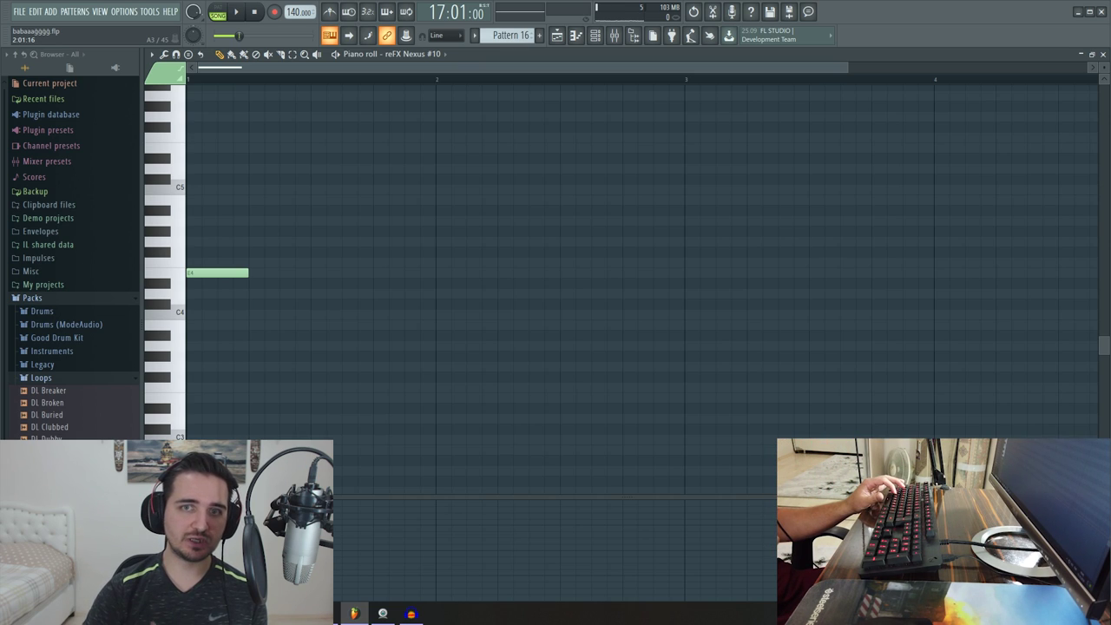
- Try out the bass rhythm by repeating E4 and listen briefly to the song for comparison
{"action": "key", "text": "c"}
{"action": "key", "text": "c"}
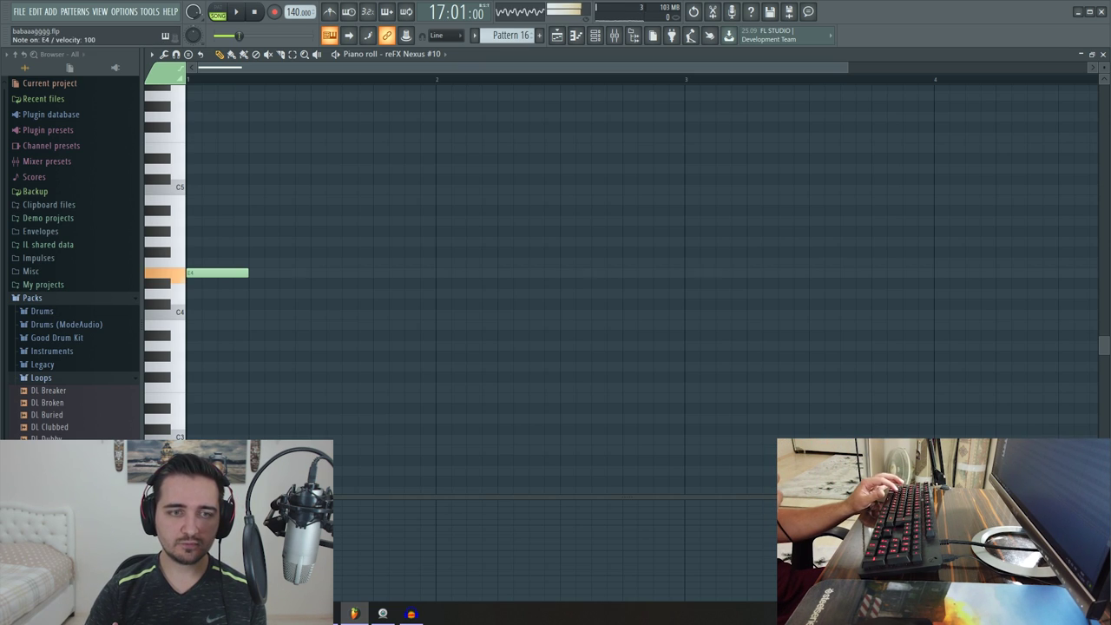
{"action": "key", "text": "c"}
{"action": "key", "text": "c"}
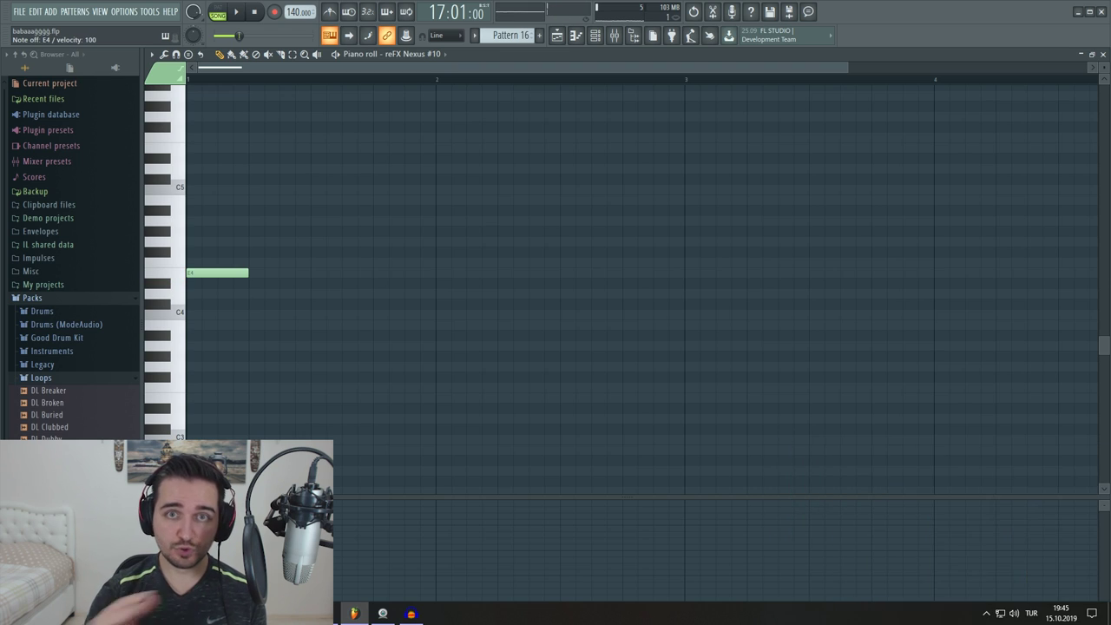
{"action": "key", "text": "space"}
{"action": "key", "text": "space"}
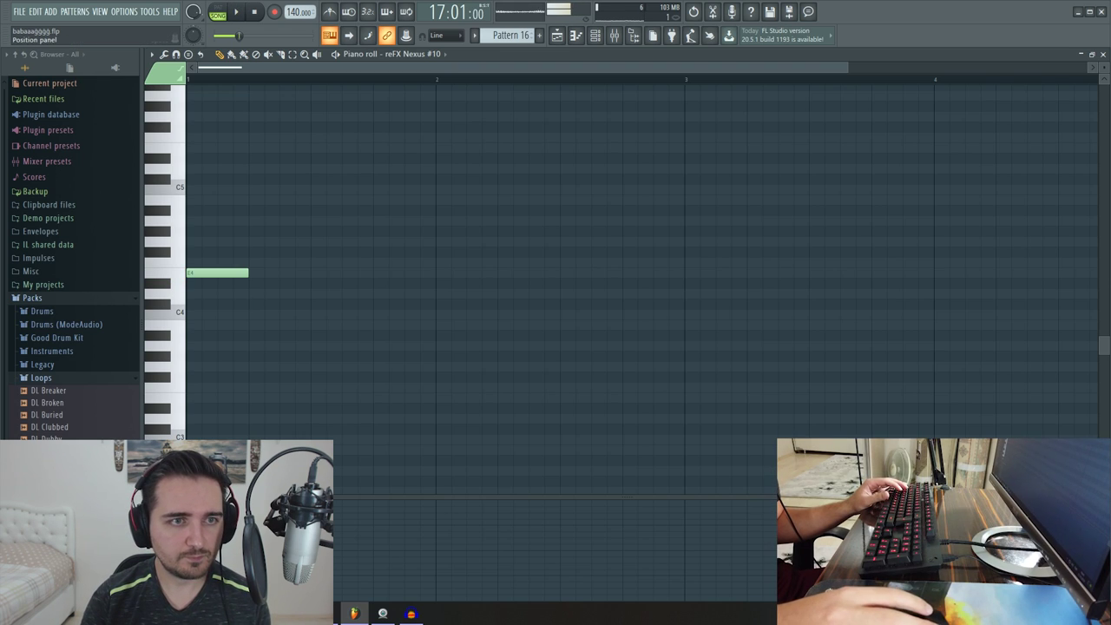
- Switch to pattern playback and add two E4 notes, one step long at step 6 and five steps long at step 8
{"action": "key", "text": "l"}
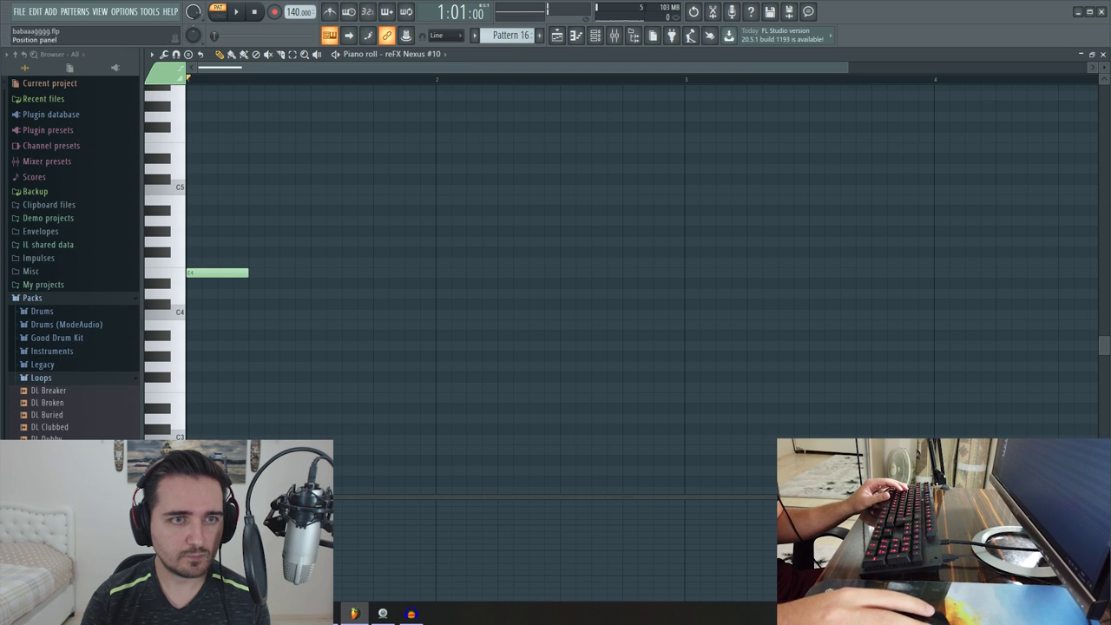
{"action": "key", "text": "space"}
{"action": "key", "text": "space"}
{"action": "left_click", "coordinate": [266, 272]}
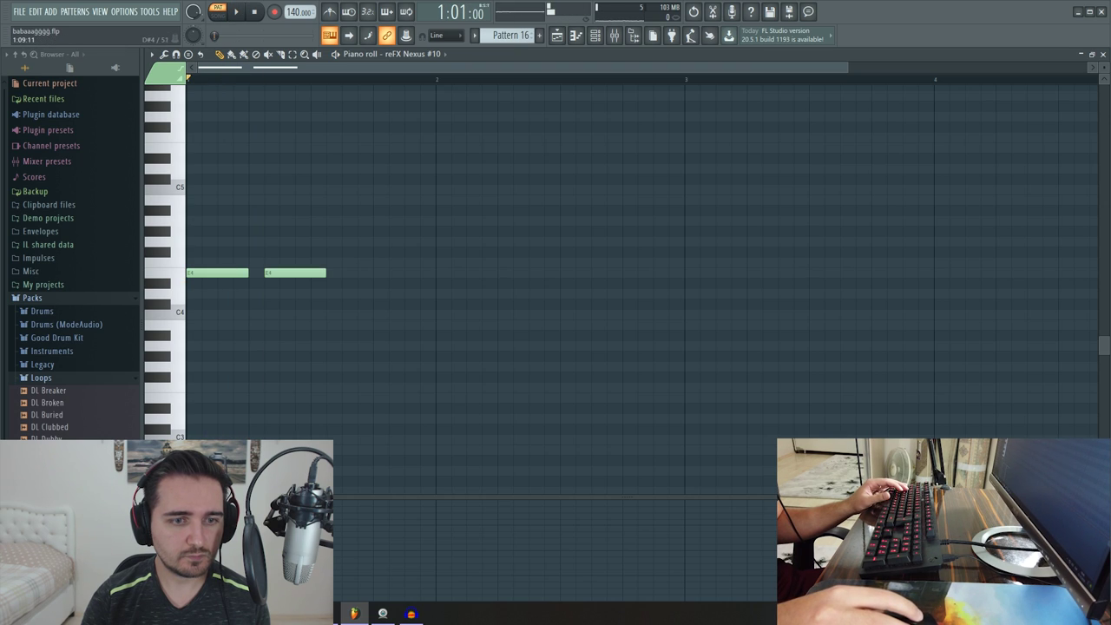
{"action": "left_click_drag", "start_coordinate": [324, 273], "coordinate": [278, 272]}
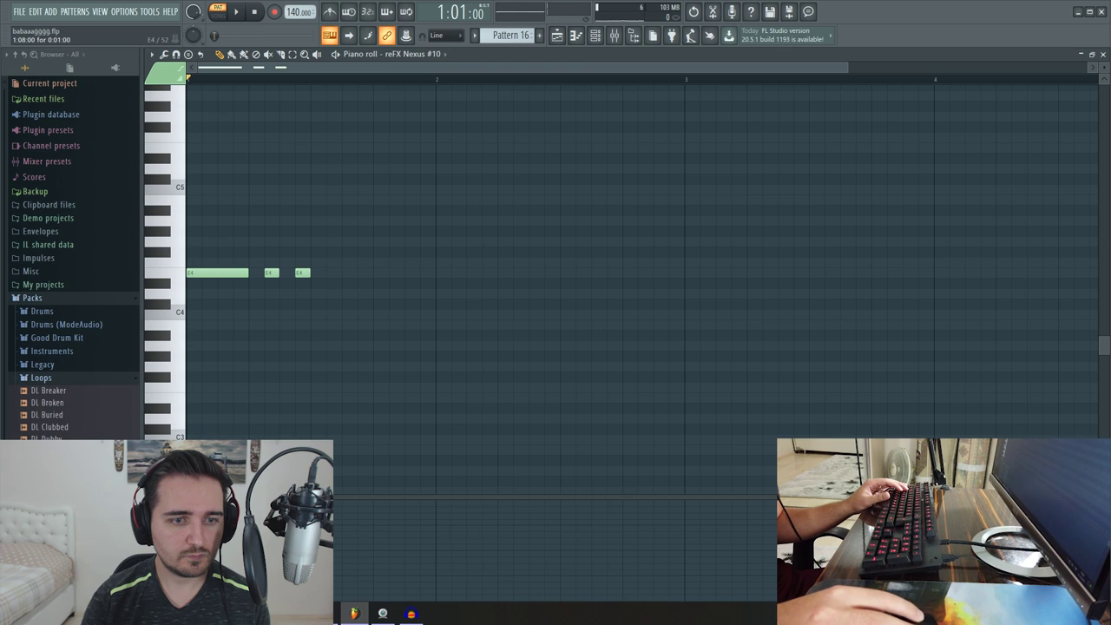
{"action": "left_click_drag", "start_coordinate": [355, 273], "coordinate": [372, 272]}
- Adjust the rhythm by ear: shorten the first E4 to three steps and move the other two to steps 5 and 6
{"action": "key", "text": "space"}
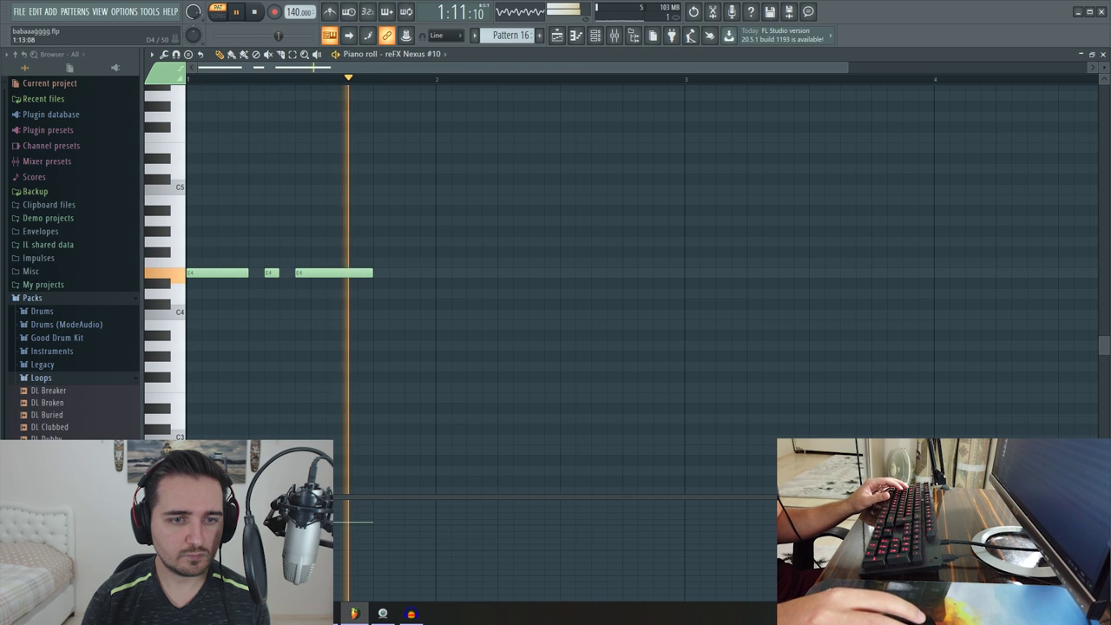
{"action": "key", "text": "space"}
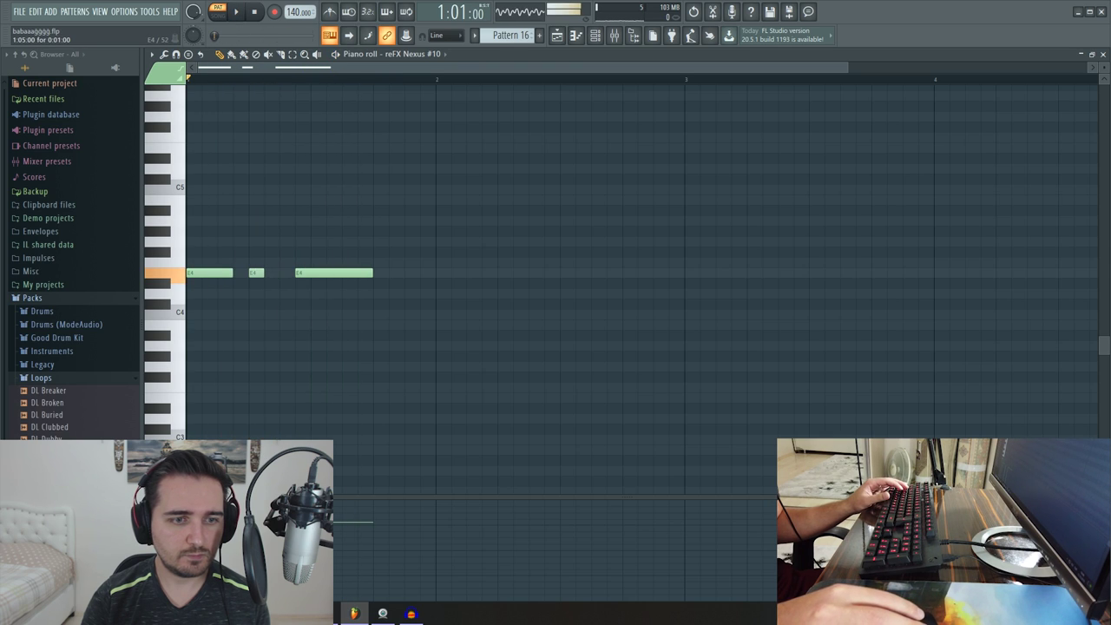
{"action": "key", "text": "space"}
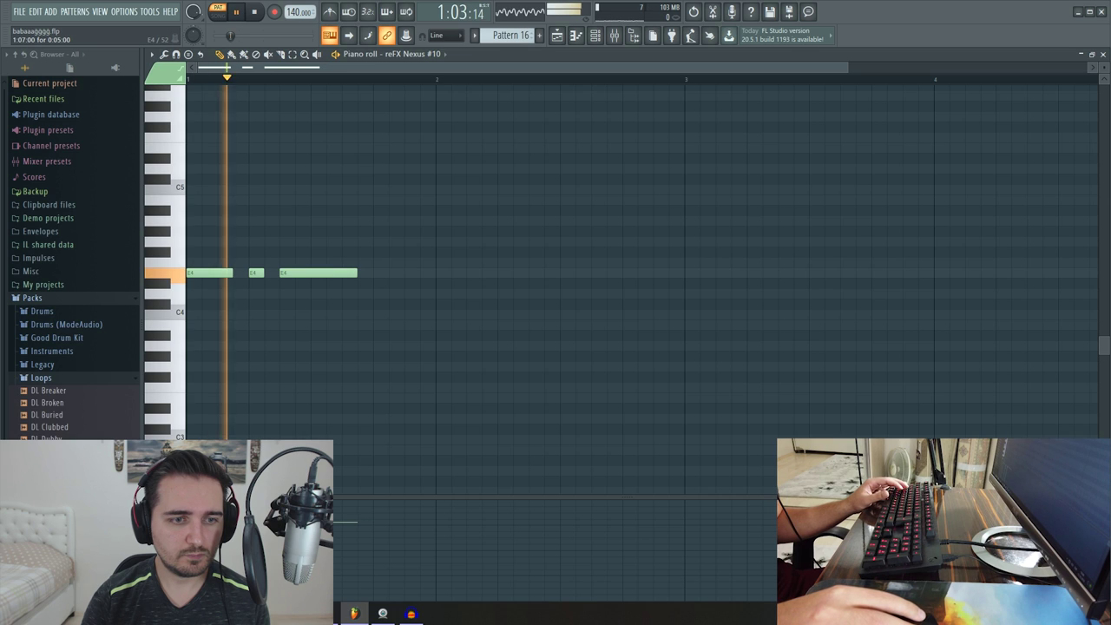
{"action": "key", "text": "space"}
{"action": "left_click_drag", "start_coordinate": [317, 273], "coordinate": [302, 272]}
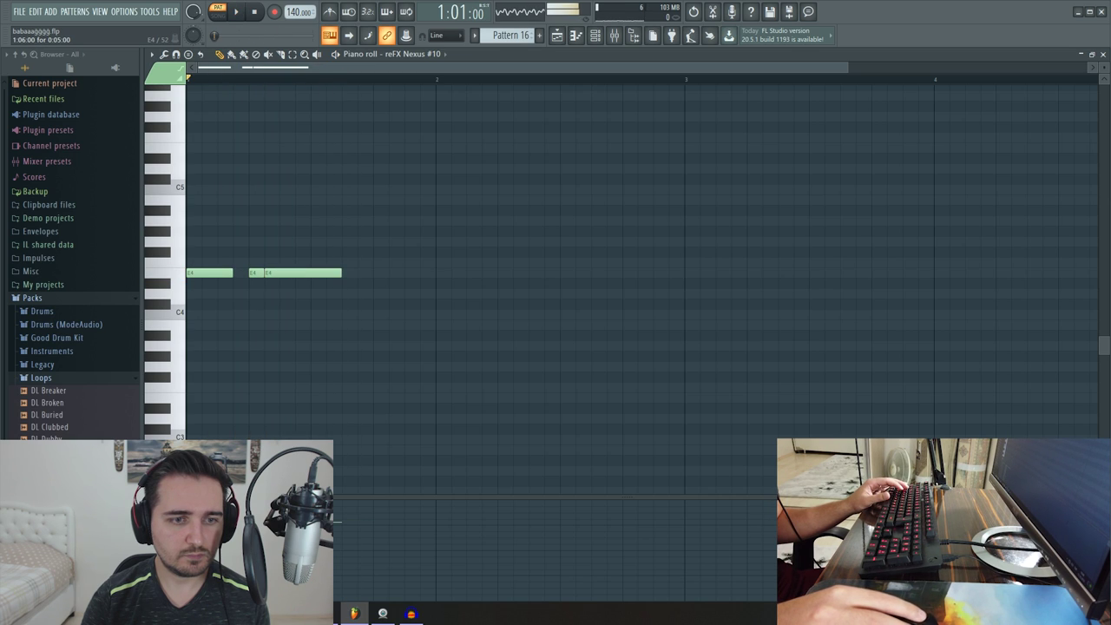
- Refine the bass rhythm by ear: shorten the first E4 to two steps and move the other two to steps 4 and 7
{"action": "key", "text": "space"}
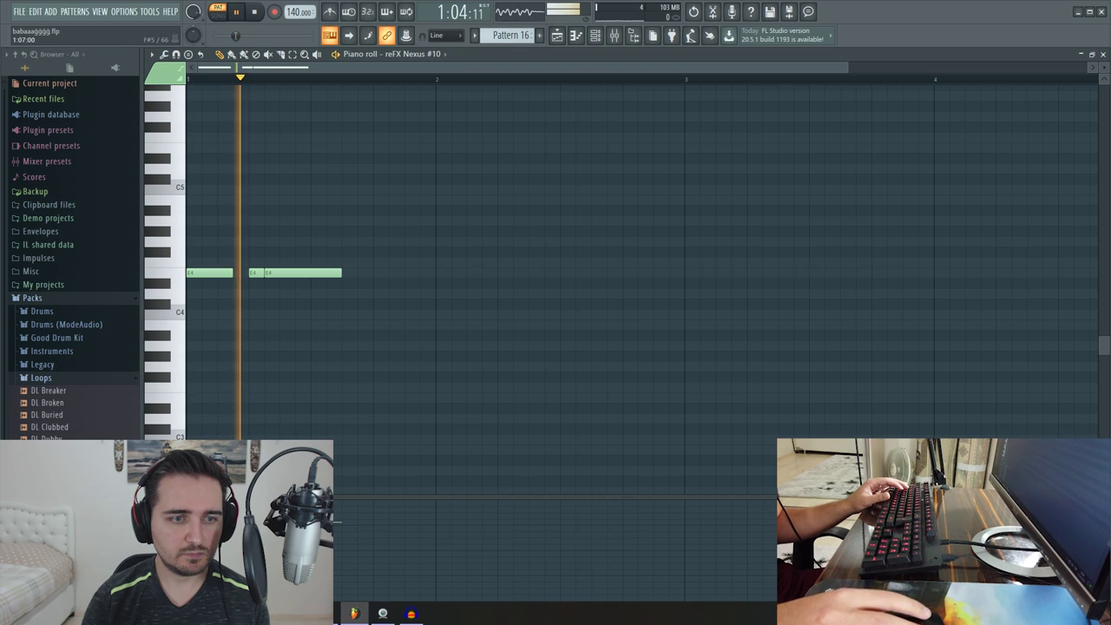
{"action": "key", "text": "space"}
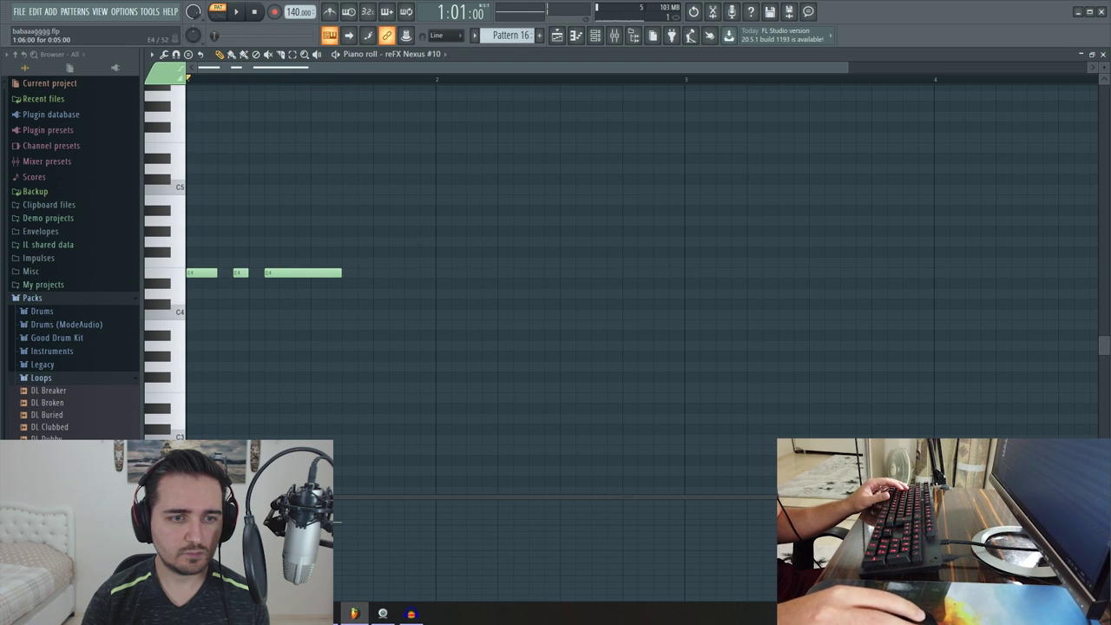
{"action": "key", "text": "space"}
{"action": "key", "text": "space"}
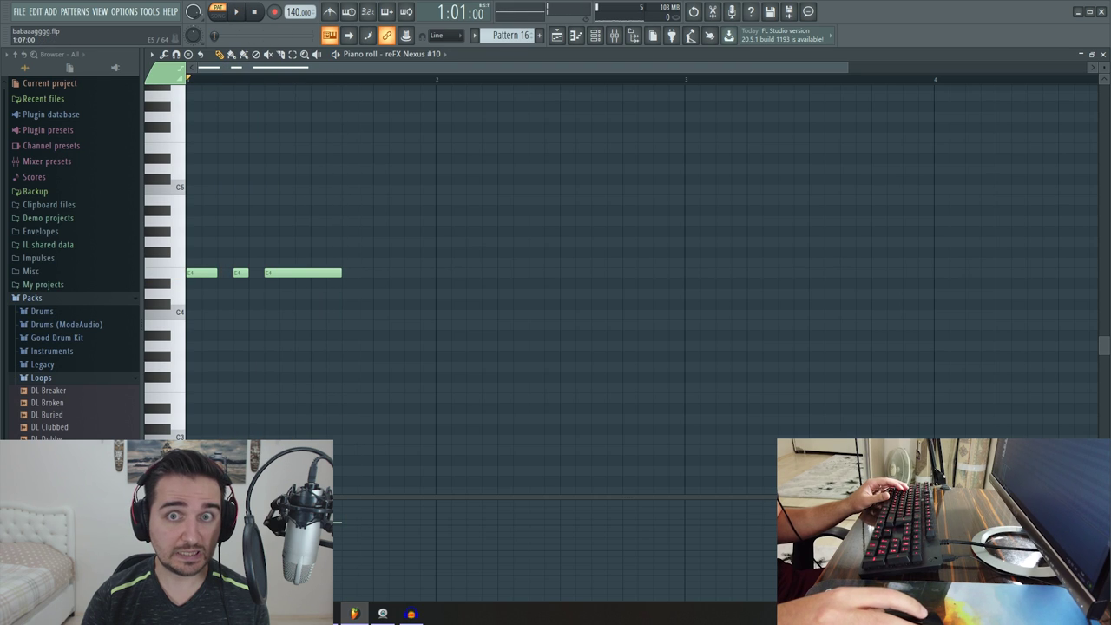
{"action": "key", "text": "space"}
{"action": "key", "text": "space"}
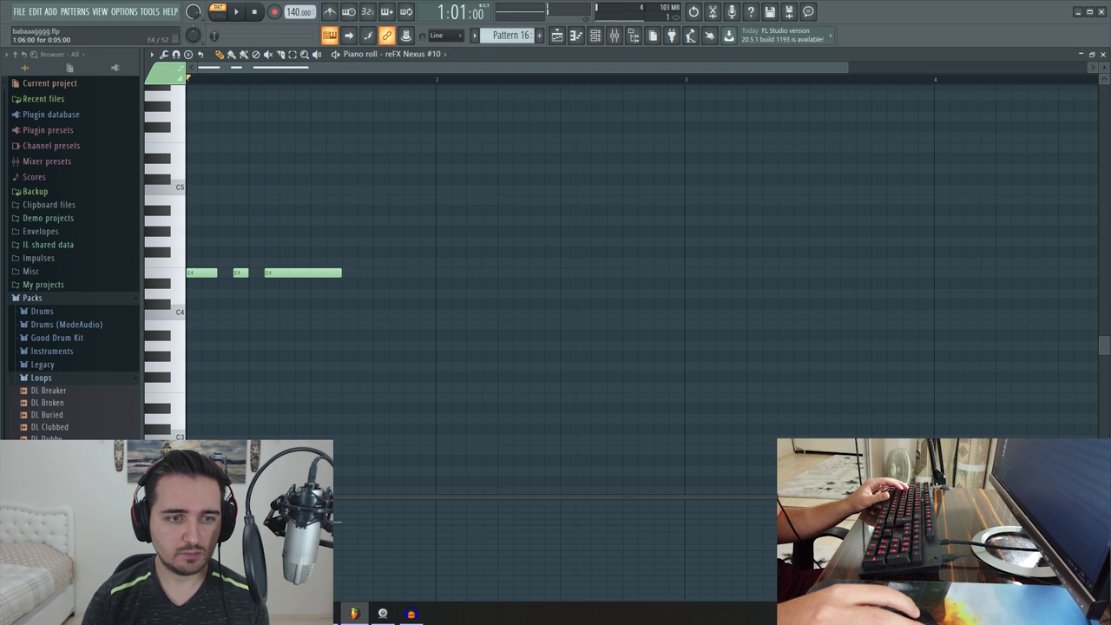
{"action": "key", "text": "shift+Right"}
{"action": "key", "text": "space"}
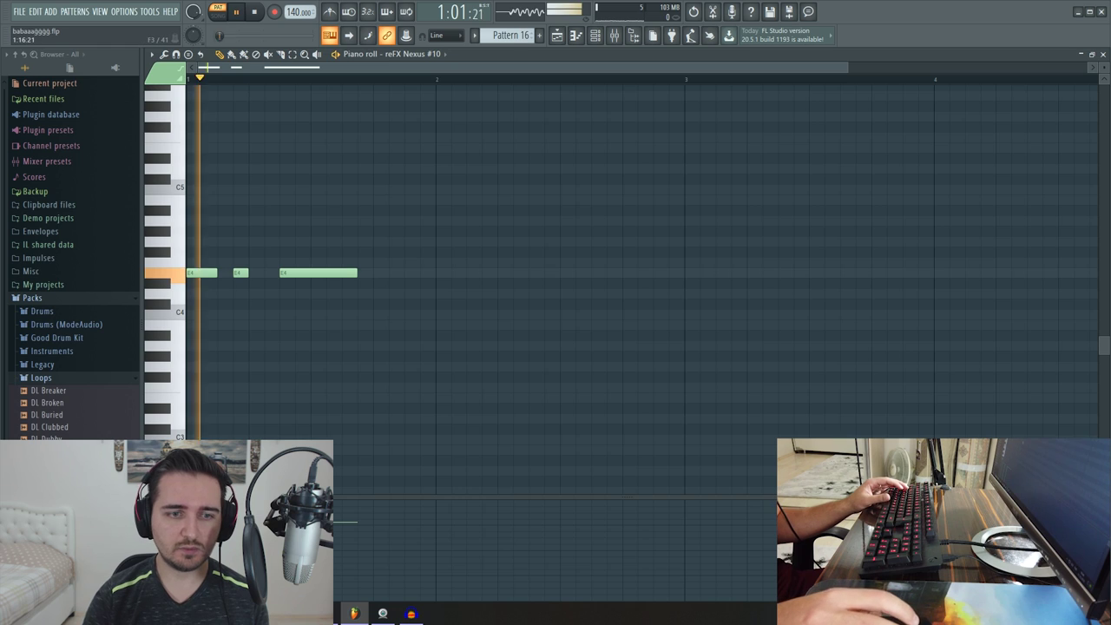
{"action": "key", "text": "space"}
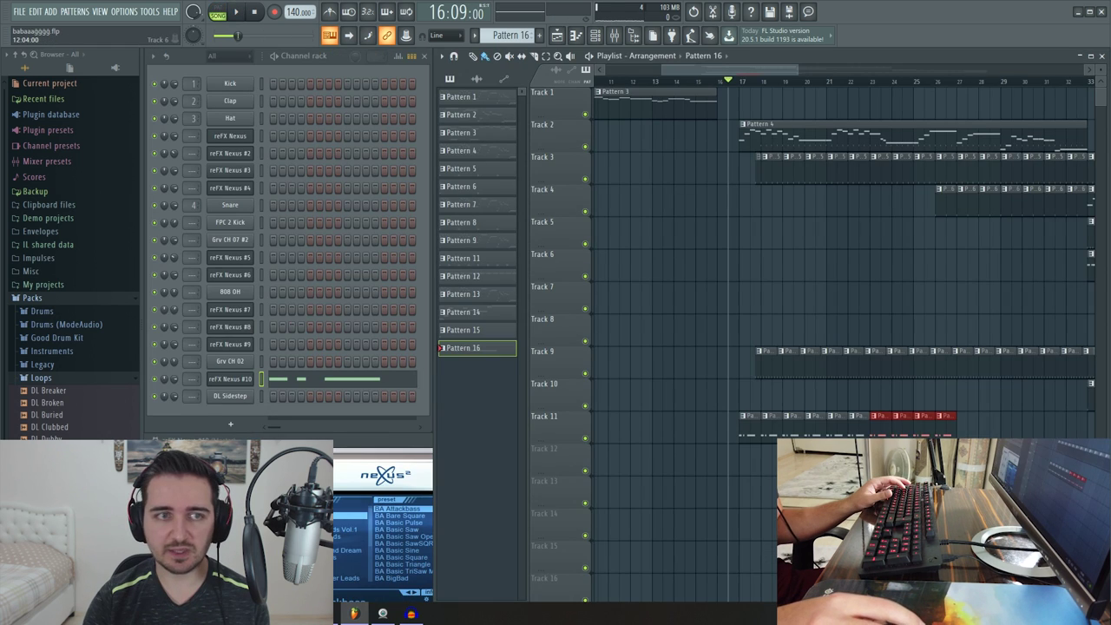
- Play the song repeatedly from bar 16 to check how the bass patterns on Track 11 fit the other layers
{"action": "key", "text": "space"}
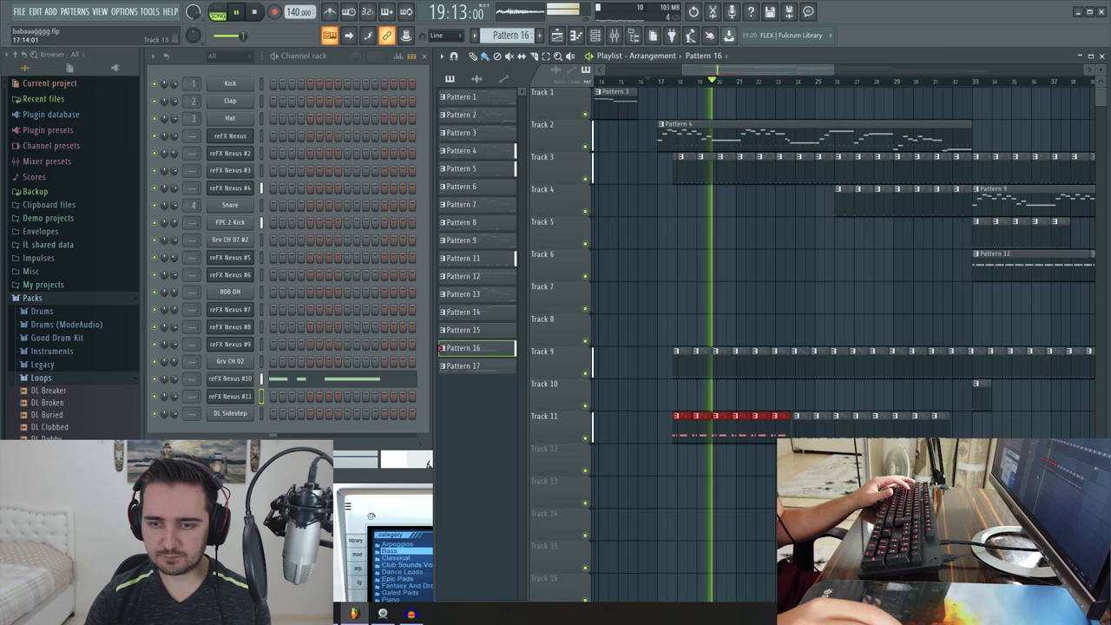
{"action": "scroll", "coordinate": [675, 491], "scroll_direction": "down", "scroll_amount": 2}
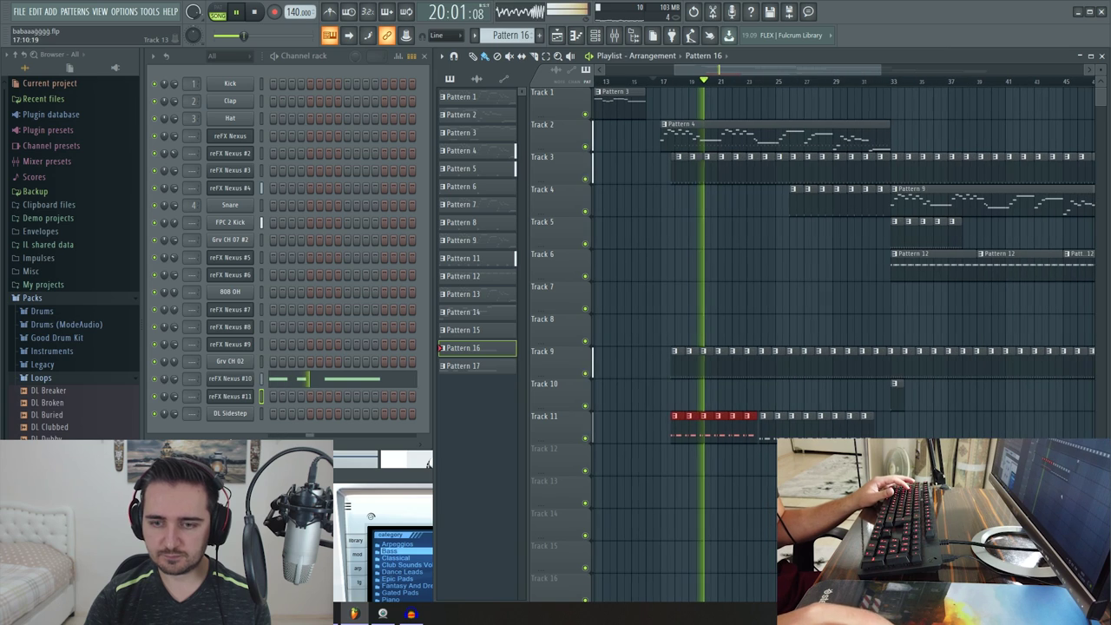
{"action": "scroll", "coordinate": [756, 491], "scroll_direction": "up", "scroll_amount": 4}
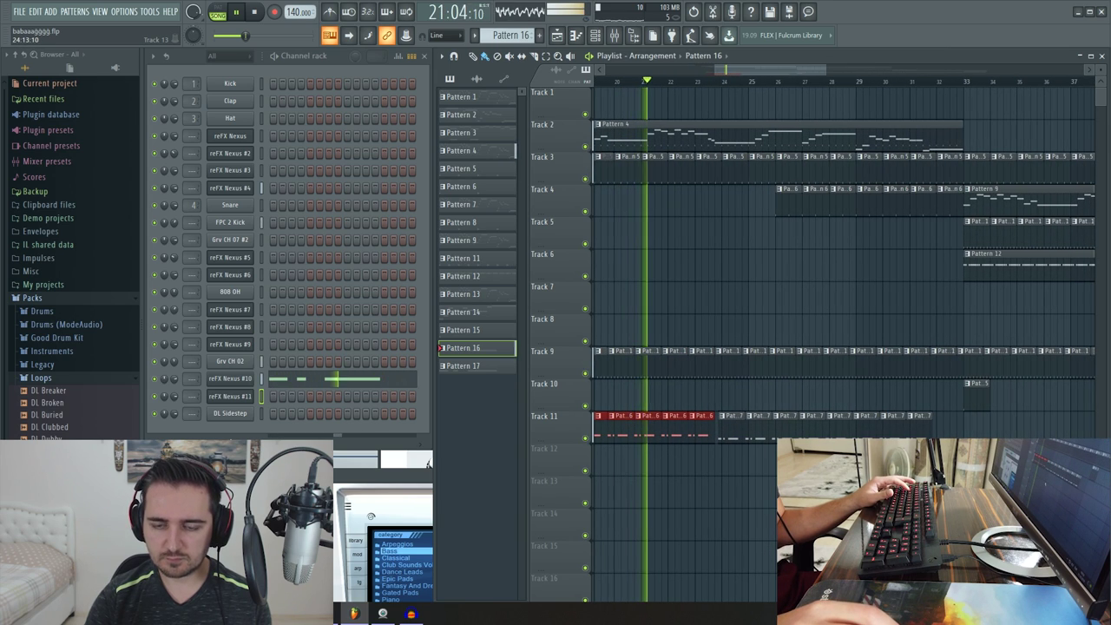
{"action": "key", "text": "space"}
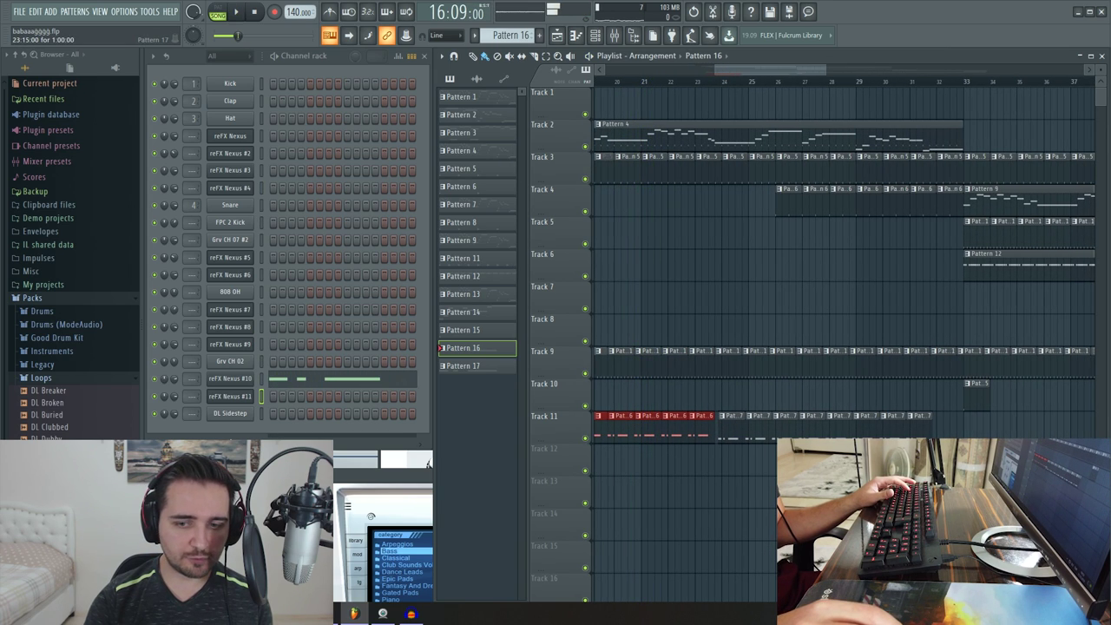
{"action": "scroll", "coordinate": [743, 492], "scroll_direction": "down", "scroll_amount": 2}
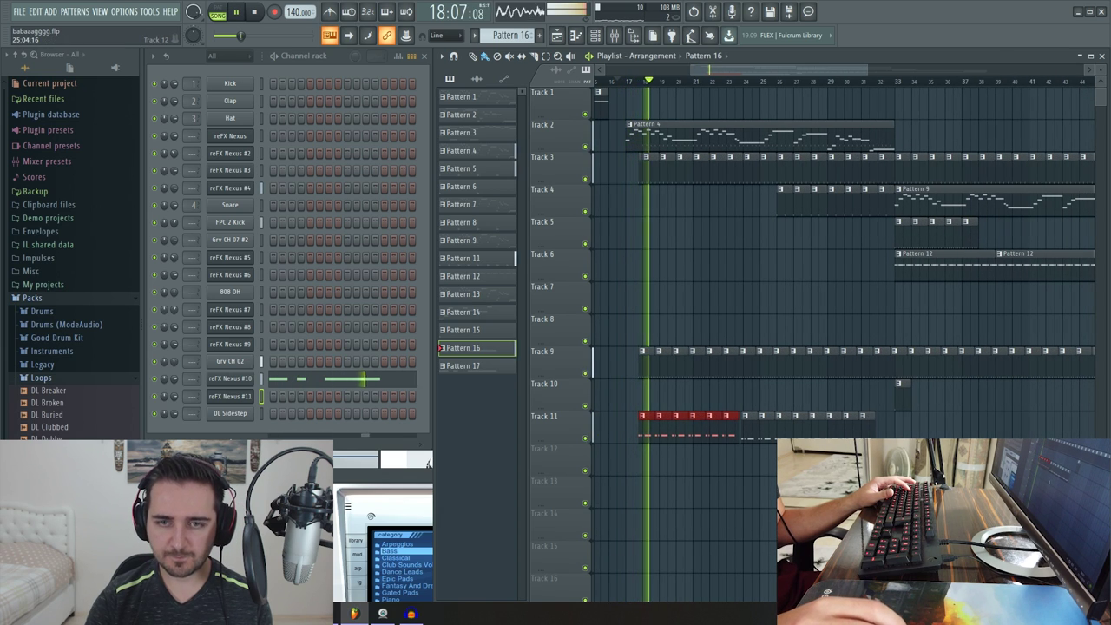
{"action": "scroll", "coordinate": [833, 456], "scroll_direction": "down", "scroll_amount": 2}
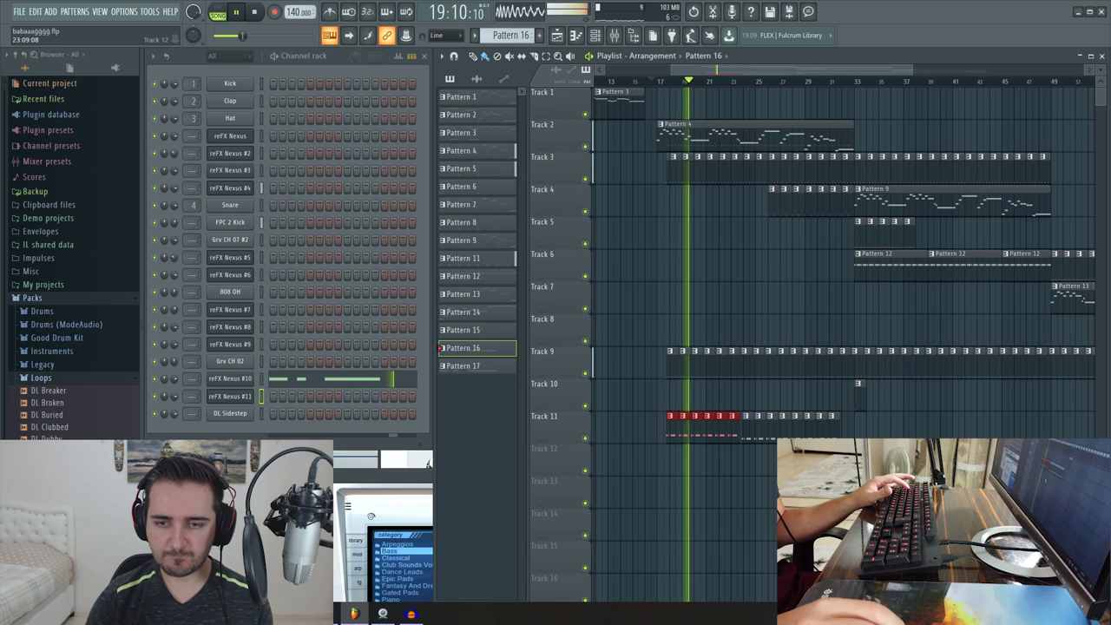
{"action": "scroll", "coordinate": [738, 477], "scroll_direction": "up", "scroll_amount": 2}
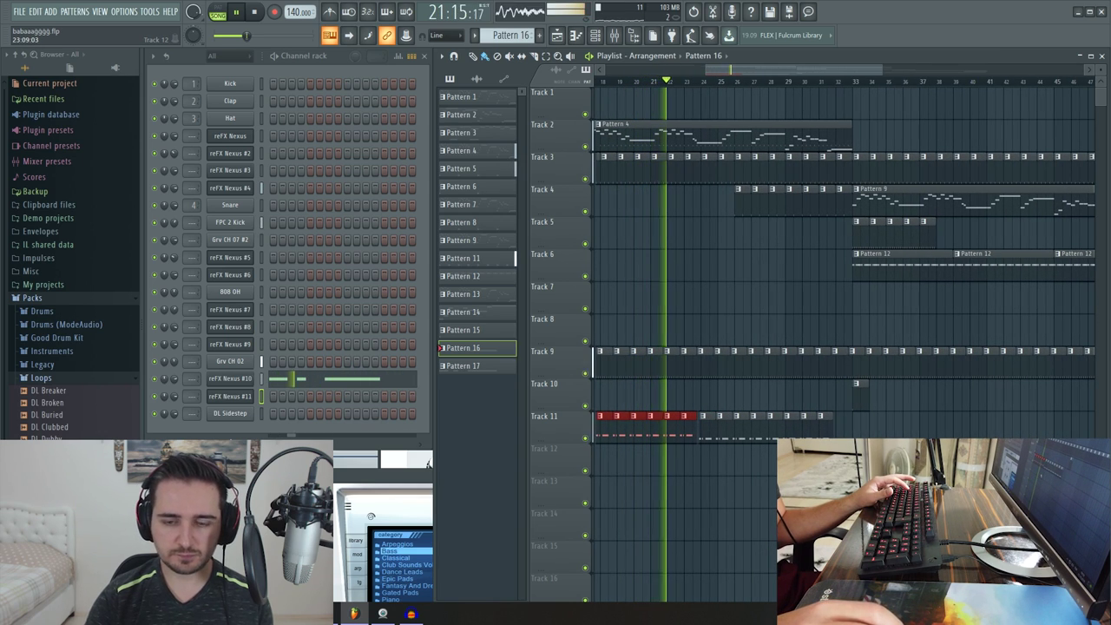
{"action": "scroll", "coordinate": [833, 347], "scroll_direction": "up", "scroll_amount": 2}
{"action": "scroll", "coordinate": [735, 347], "scroll_direction": "up", "scroll_amount": 1}
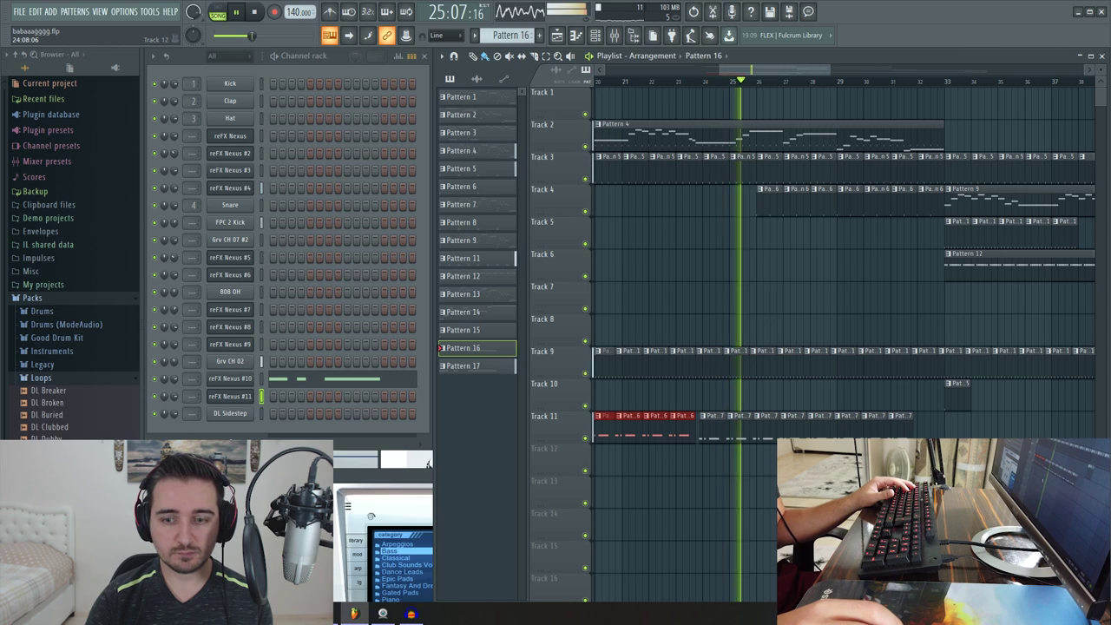
{"action": "scroll", "coordinate": [833, 347], "scroll_direction": "down", "scroll_amount": 4}
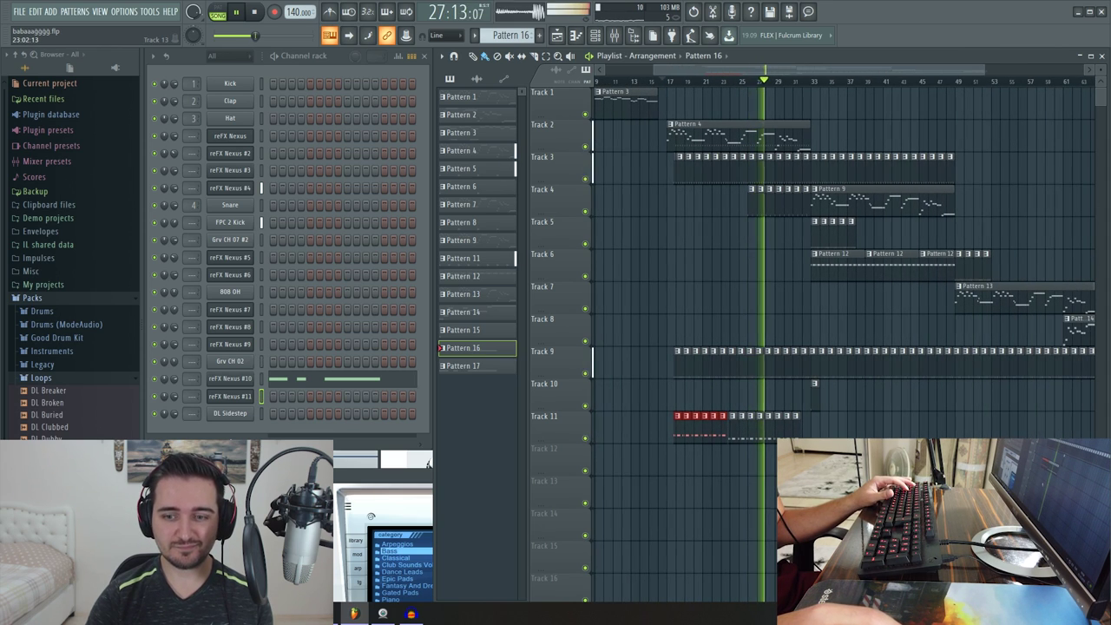
{"action": "key", "text": "space"}
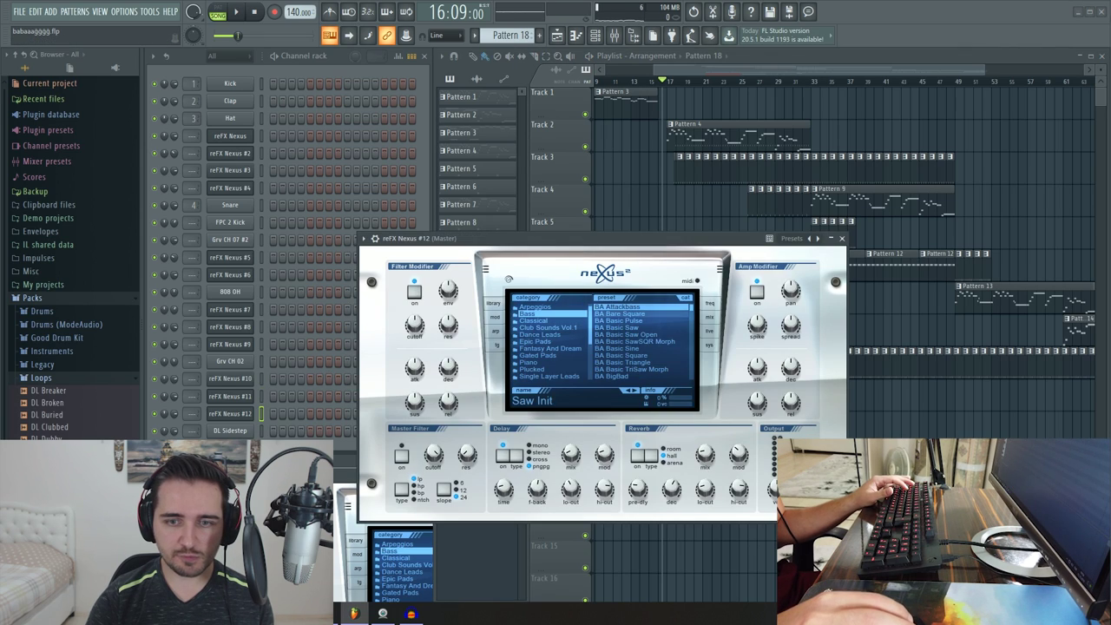
- Open reFX Nexus #12's piano roll in Pattern 18 and audition notes to find the next bass pitch
{"action": "left_click_drag", "start_coordinate": [608, 238], "coordinate": [515, 499]}
{"action": "right_click", "coordinate": [259, 409]}
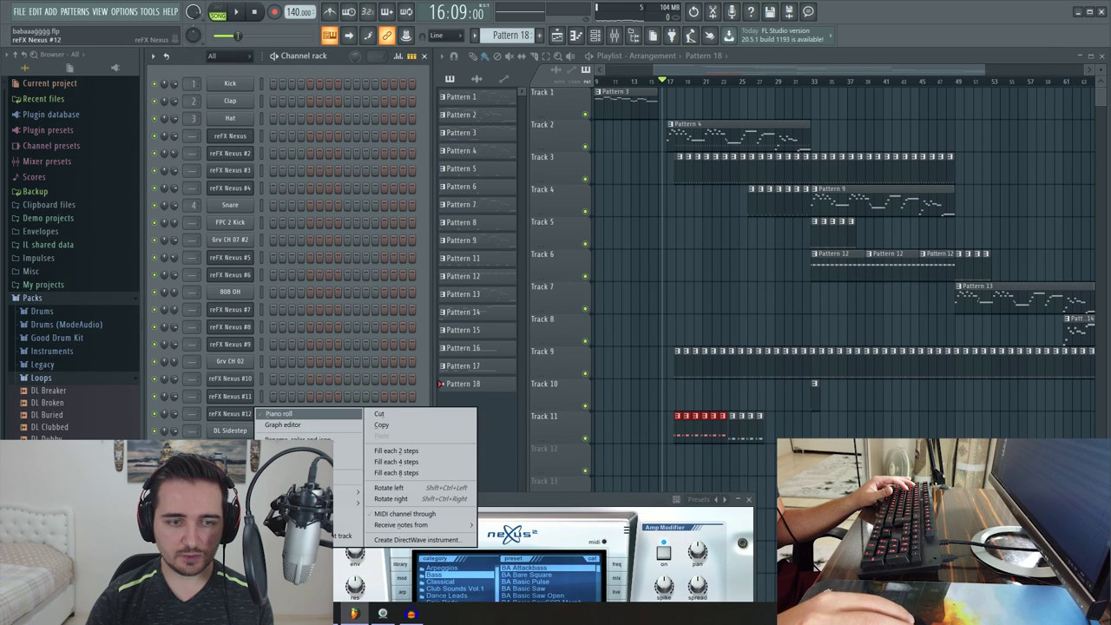
{"action": "left_click", "coordinate": [286, 413]}
{"action": "key", "text": "w"}
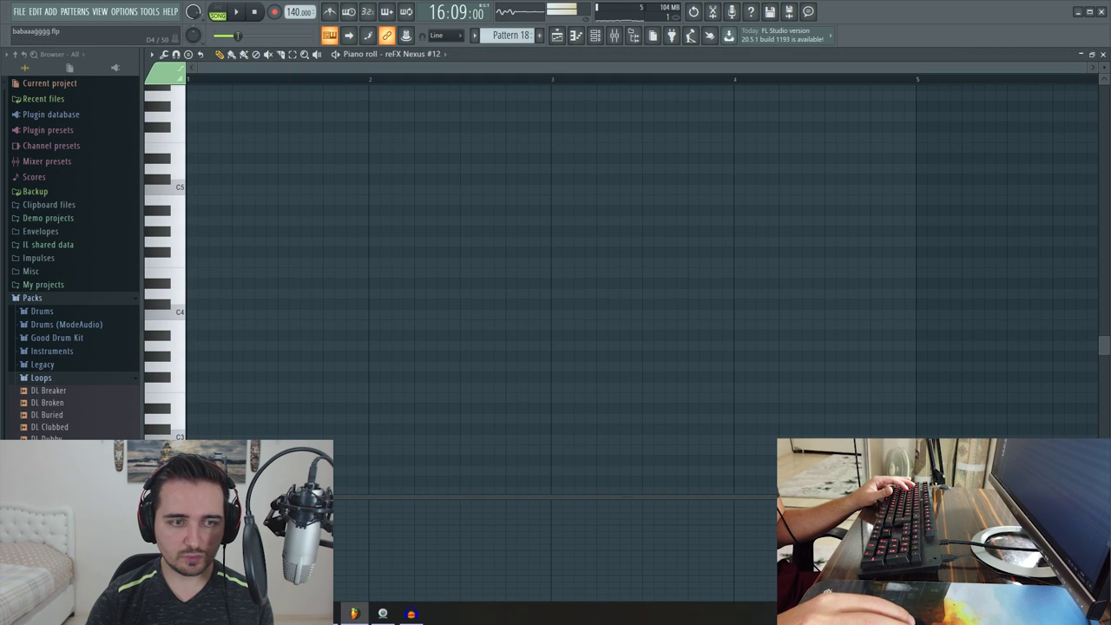
{"action": "key", "text": "m"}
{"action": "key", "text": "n"}
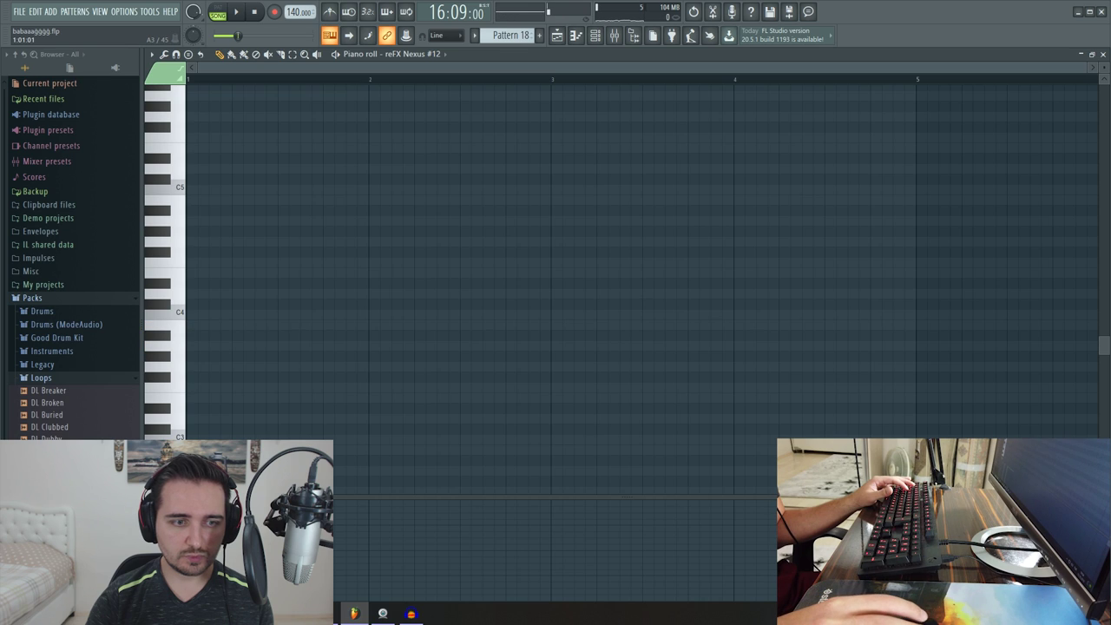
- Draw three A3 notes: two steps long at step 1, one step at step 4 and six steps at step 7; play the pattern
{"action": "left_click", "coordinate": [191, 346]}
{"action": "scroll", "coordinate": [221, 346], "scroll_direction": "up", "scroll_amount": 2}
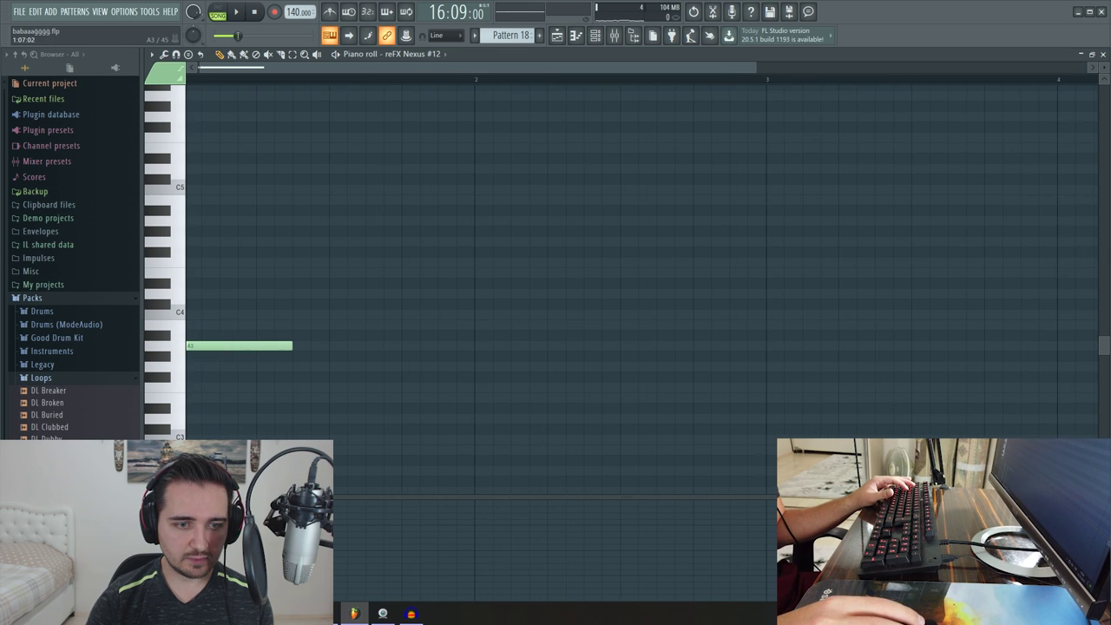
{"action": "left_click_drag", "start_coordinate": [292, 345], "coordinate": [225, 345]}
{"action": "key", "text": "shift+Right"}
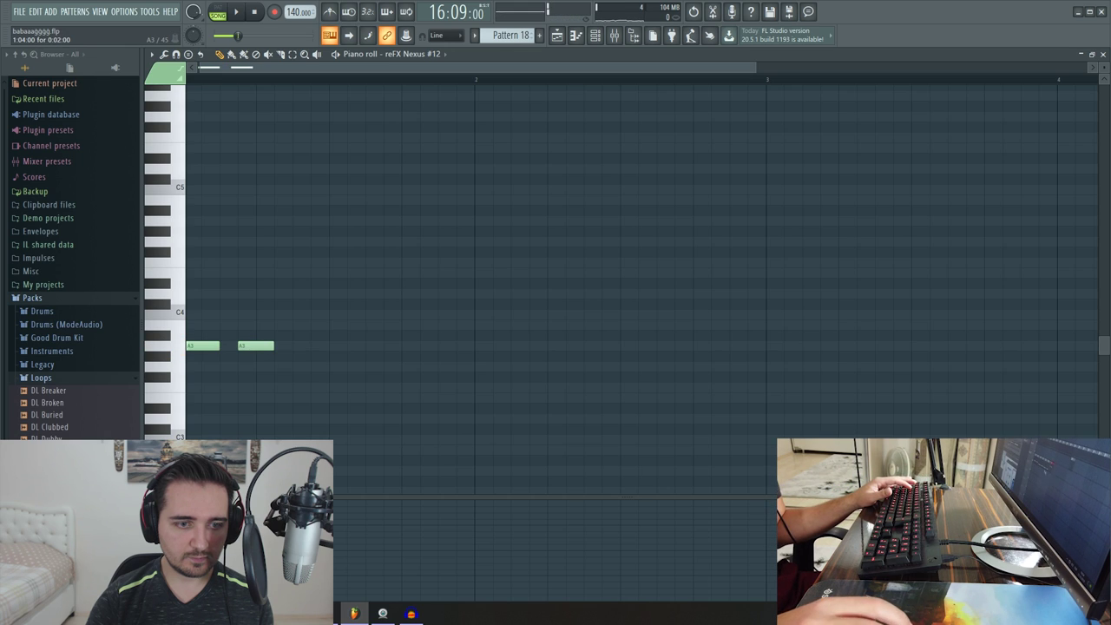
{"action": "left_click", "coordinate": [297, 345]}
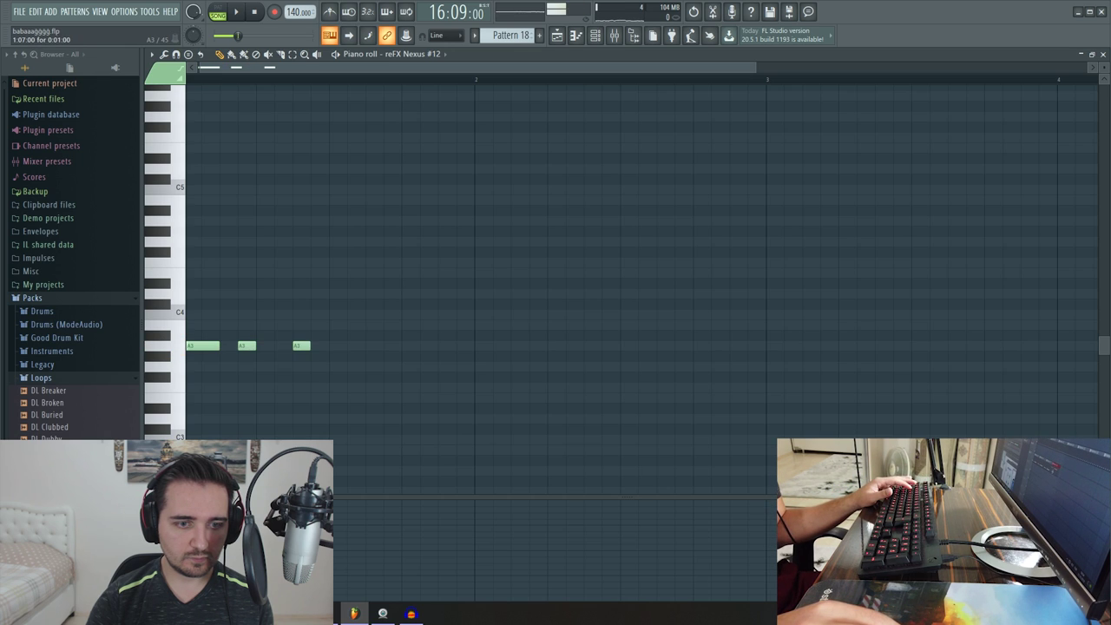
{"action": "left_click_drag", "start_coordinate": [308, 345], "coordinate": [364, 345]}
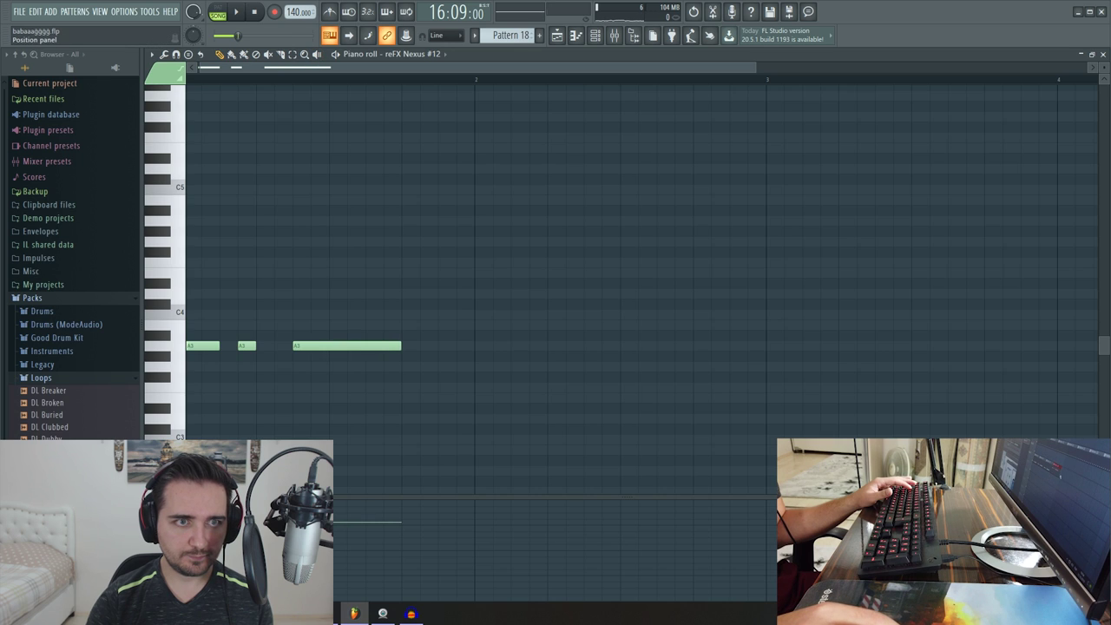
{"action": "key", "text": "space"}
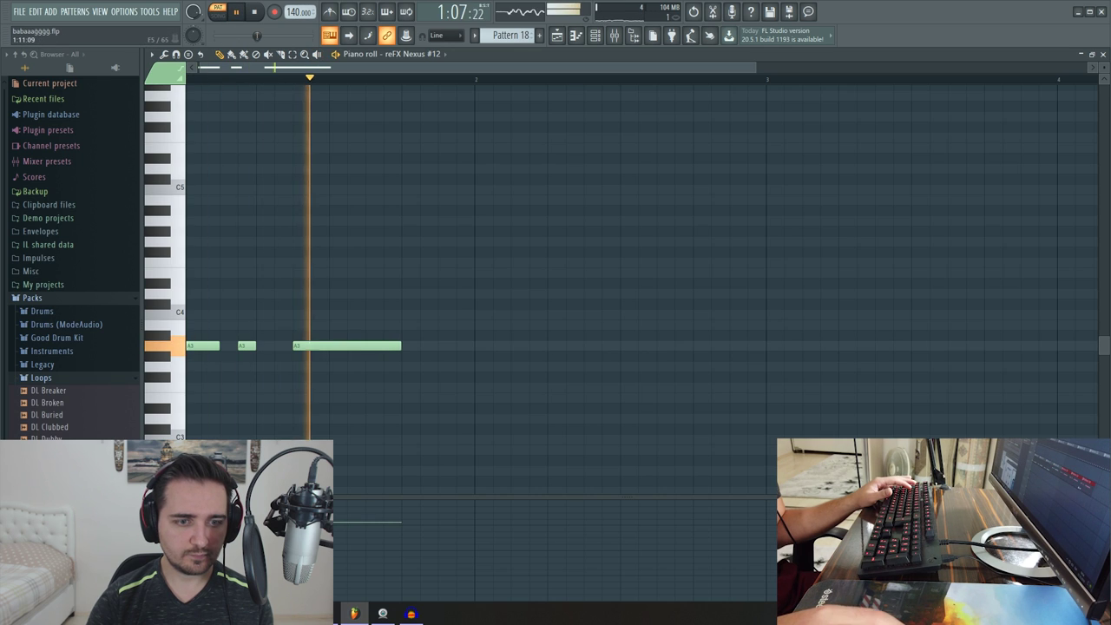
{"action": "key", "text": "space"}
- Place repeated Pattern 18 clips on Track 11 directly after the existing bass clips and play the song
{"action": "key", "text": "F7"}
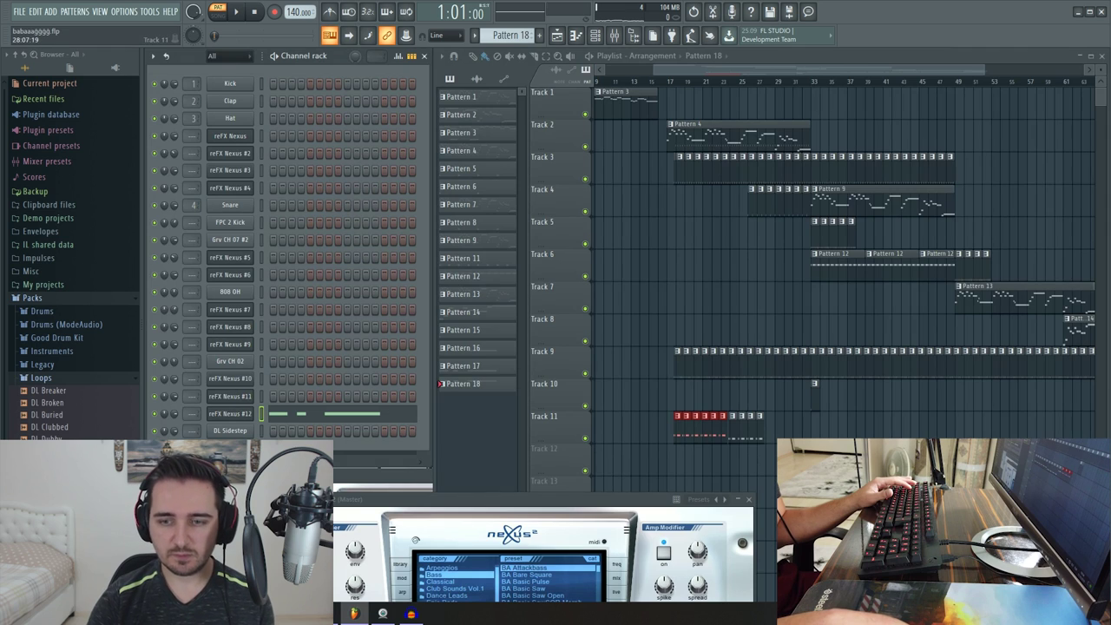
{"action": "left_click", "coordinate": [771, 427]}
{"action": "scroll", "coordinate": [771, 427], "scroll_direction": "up", "scroll_amount": 4}
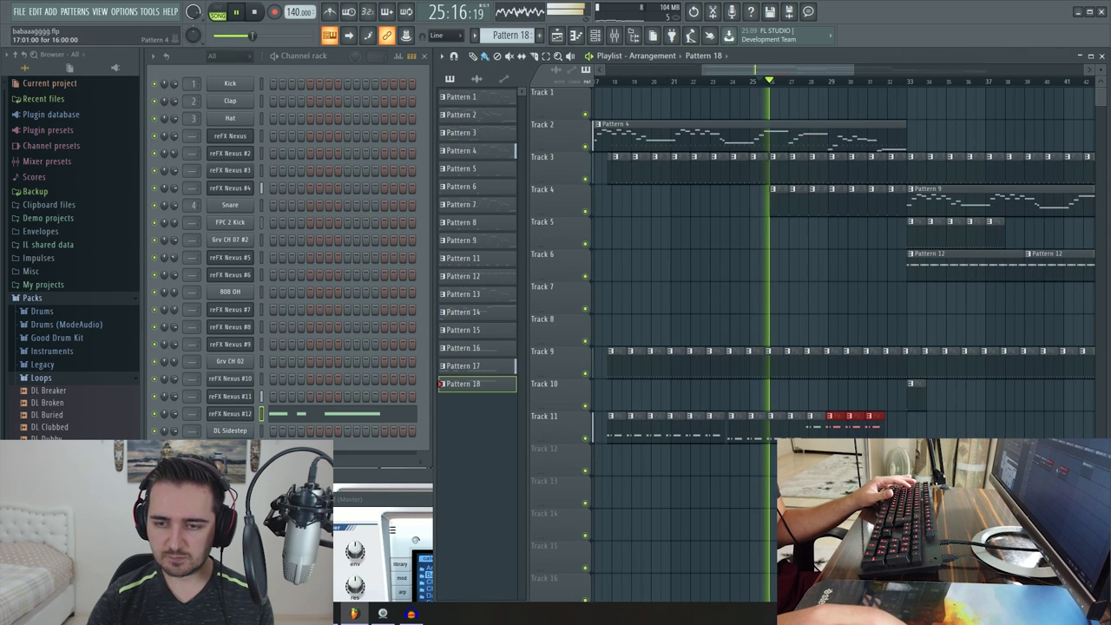
- Play the arrangement from bar 25 to review the end of the Track 11 bass line with the other layers
{"action": "scroll", "coordinate": [902, 427], "scroll_direction": "up", "scroll_amount": 2}
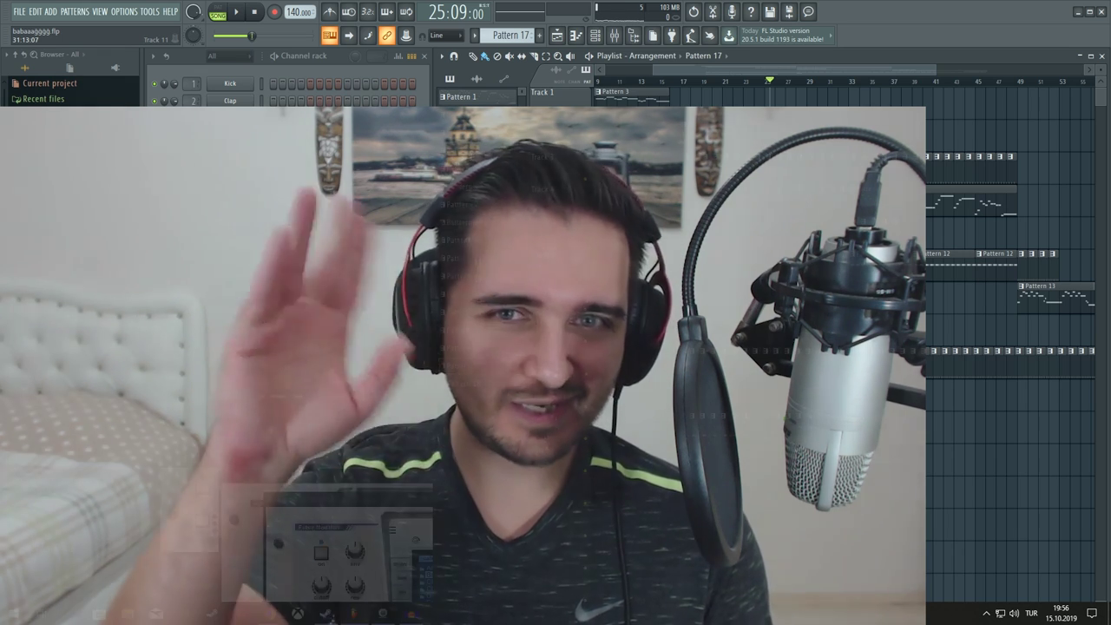
{"action": "key", "text": "space"}
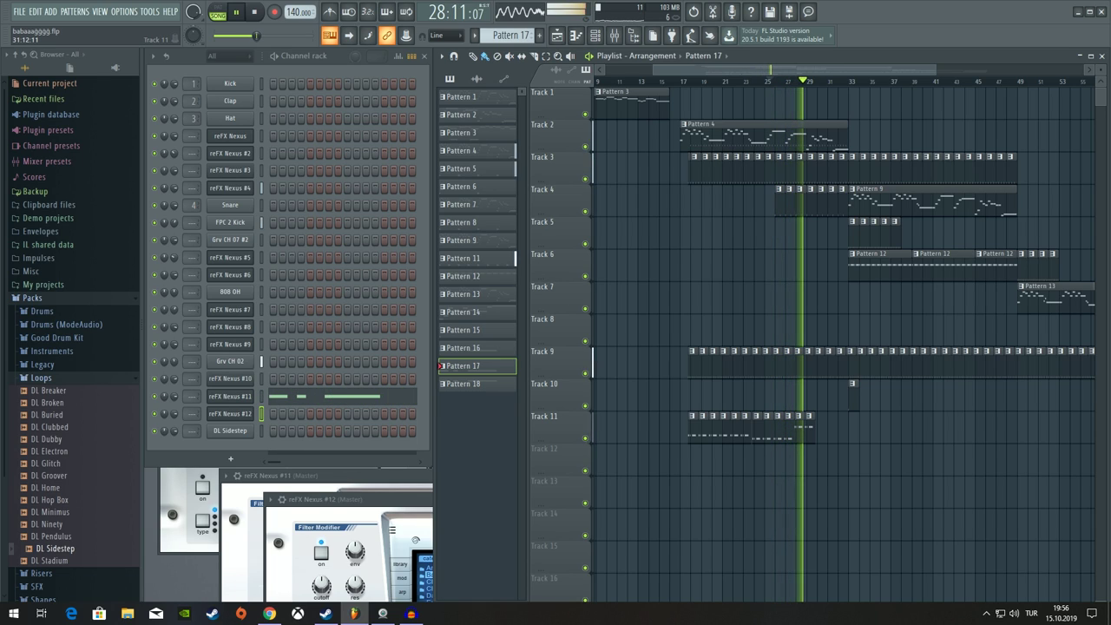
{"action": "scroll", "coordinate": [819, 513], "scroll_direction": "down", "scroll_amount": 2}
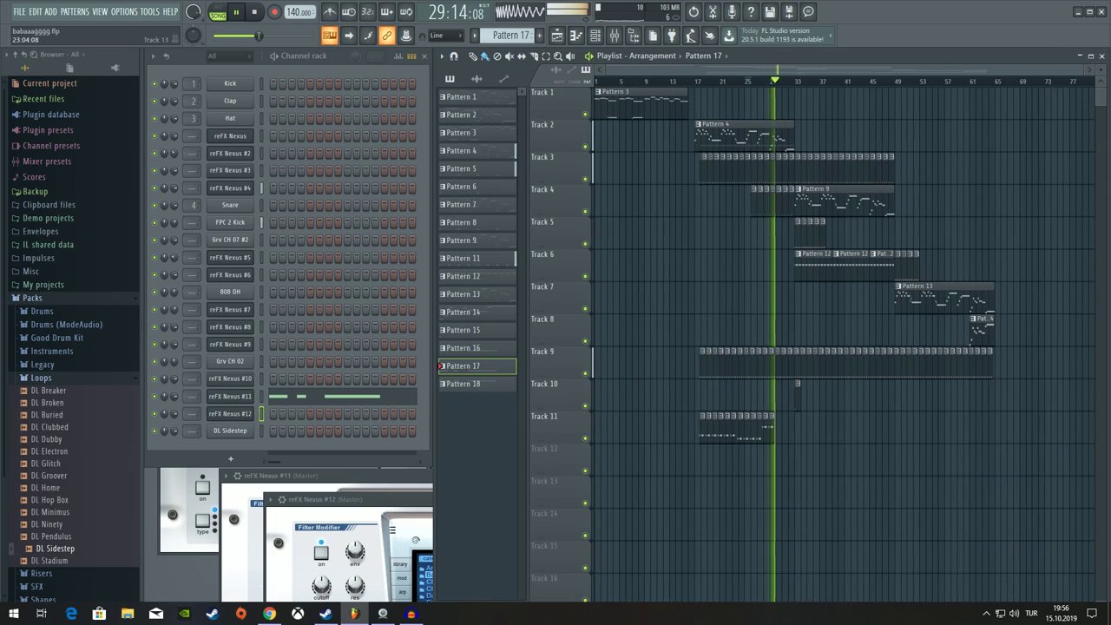